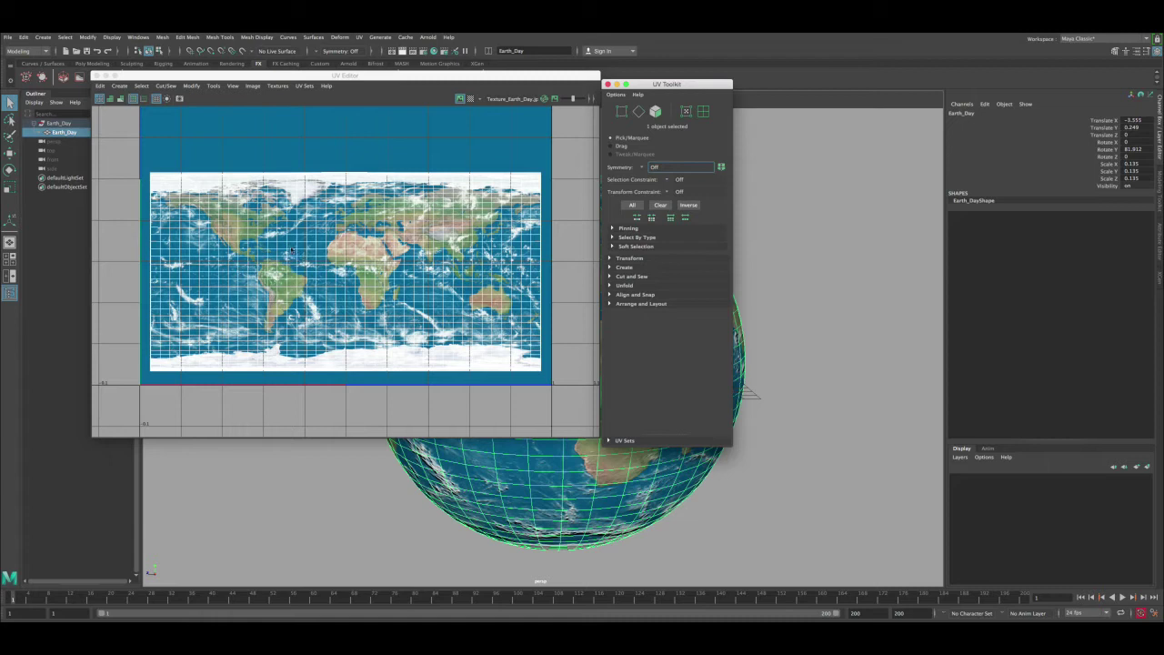
- Close the UV Editor and the UV Toolkit
{"action": "left_click", "coordinate": [97, 75]}
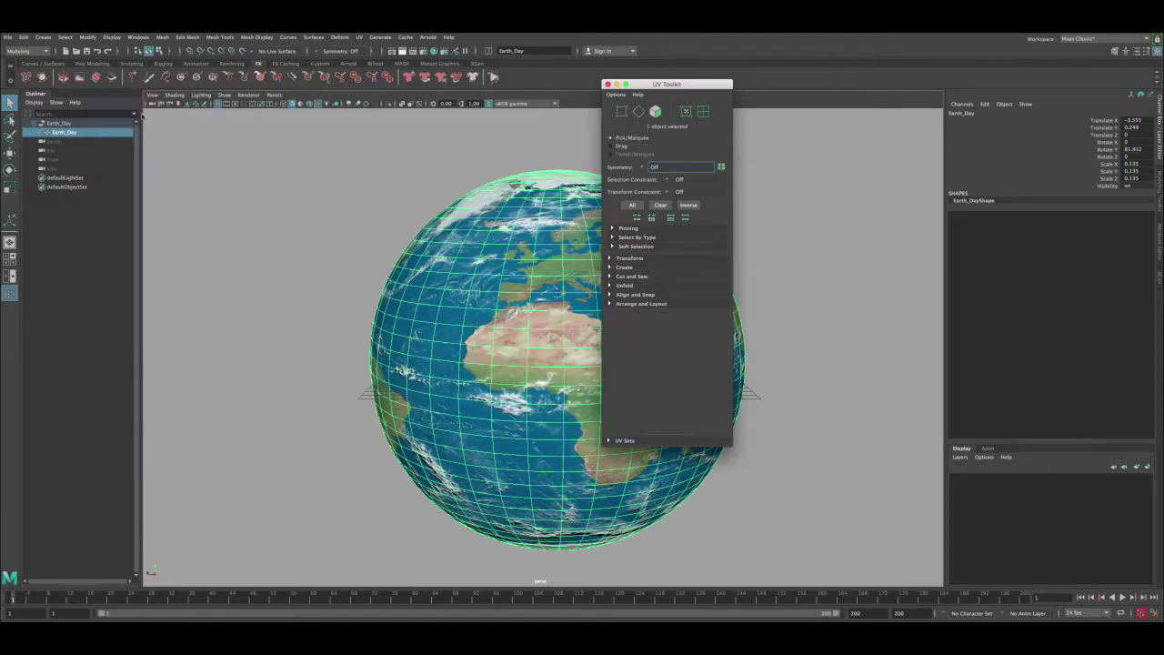
{"action": "left_click", "coordinate": [316, 238]}
{"action": "left_click", "coordinate": [609, 85]}
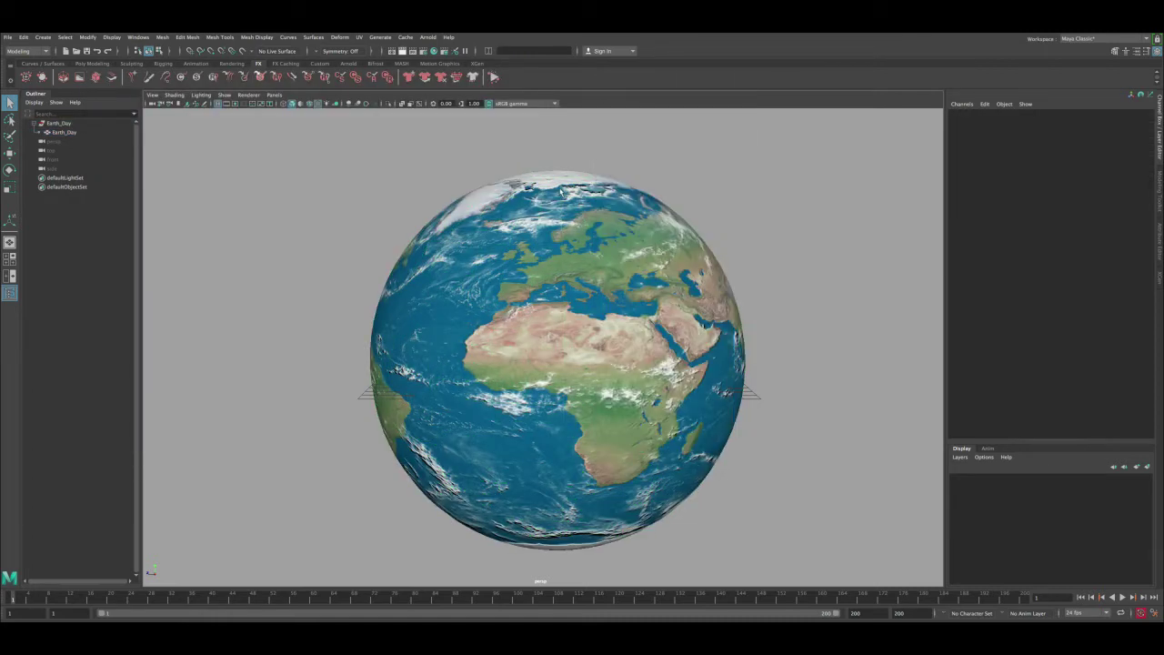
- Open Hypershade and create an Arnold aiStandardSurface shader
{"action": "left_click", "coordinate": [491, 218]}
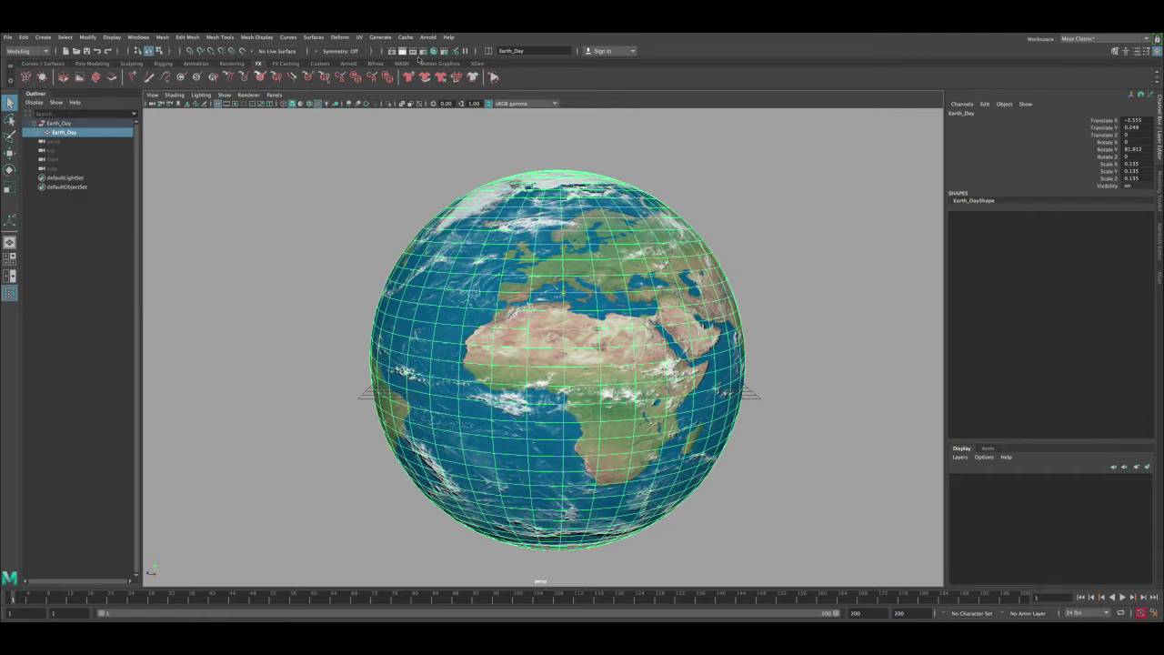
{"action": "left_click", "coordinate": [434, 51]}
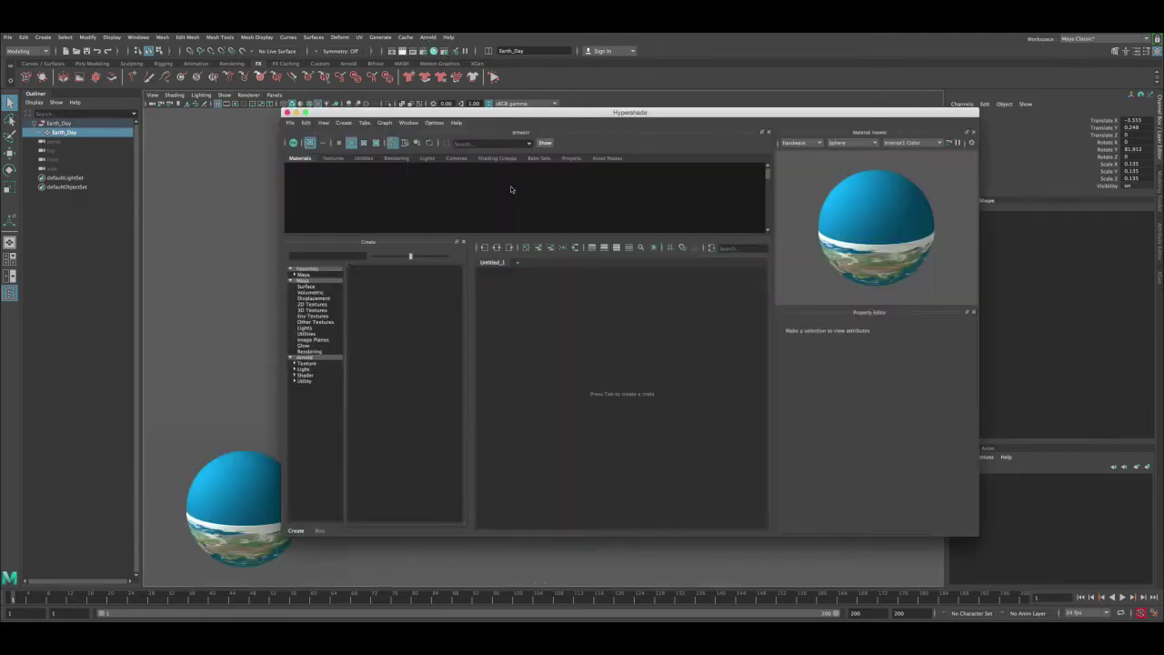
{"action": "left_click_drag", "start_coordinate": [611, 113], "coordinate": [499, 108]}
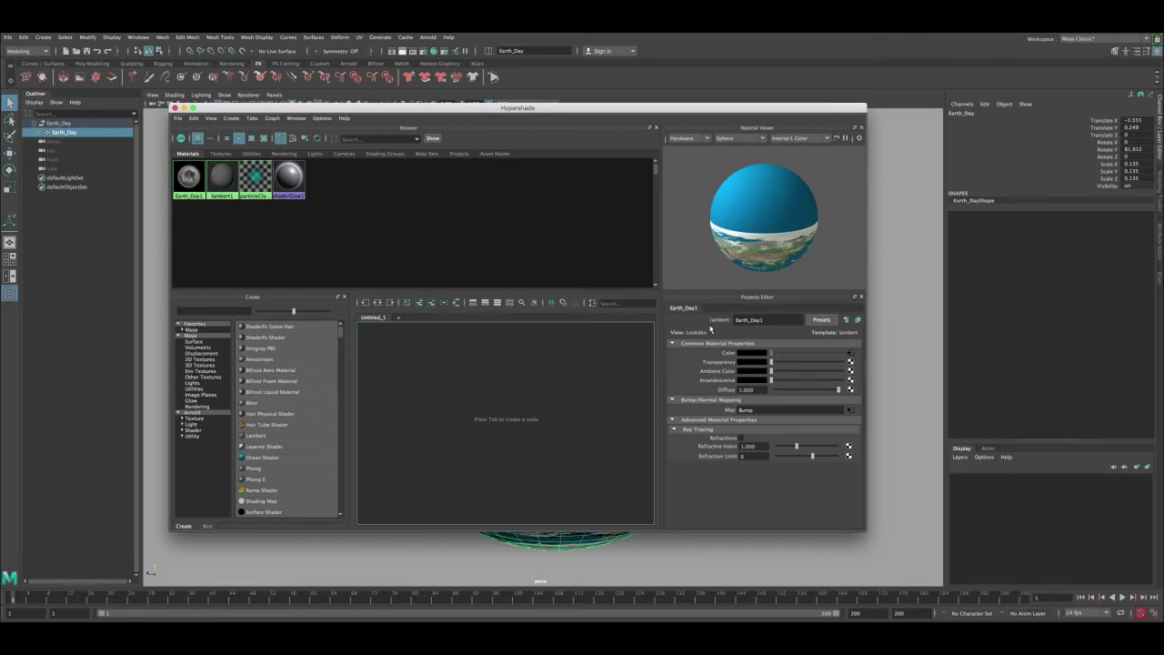
{"action": "left_click", "coordinate": [193, 414]}
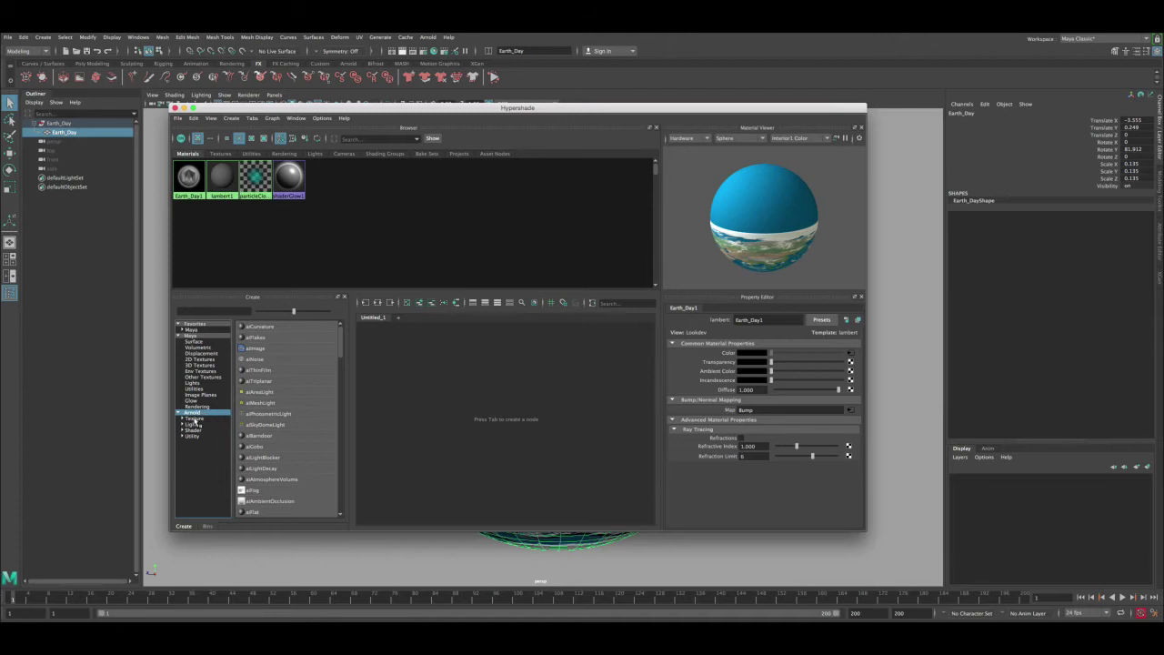
{"action": "left_click", "coordinate": [194, 430]}
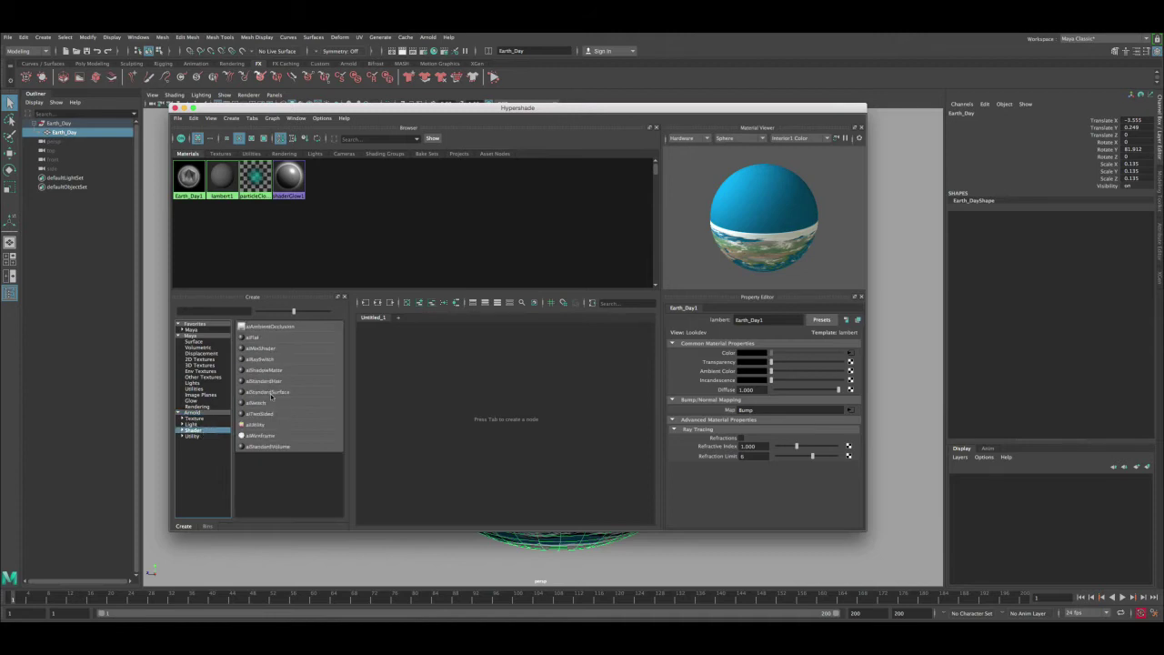
{"action": "left_click", "coordinate": [270, 393]}
- Assign the new aiStandardSurface material to the Earth sphere and show the shader's attributes
{"action": "left_click_drag", "start_coordinate": [430, 108], "coordinate": [795, 117]}
{"action": "left_click", "coordinate": [505, 251]}
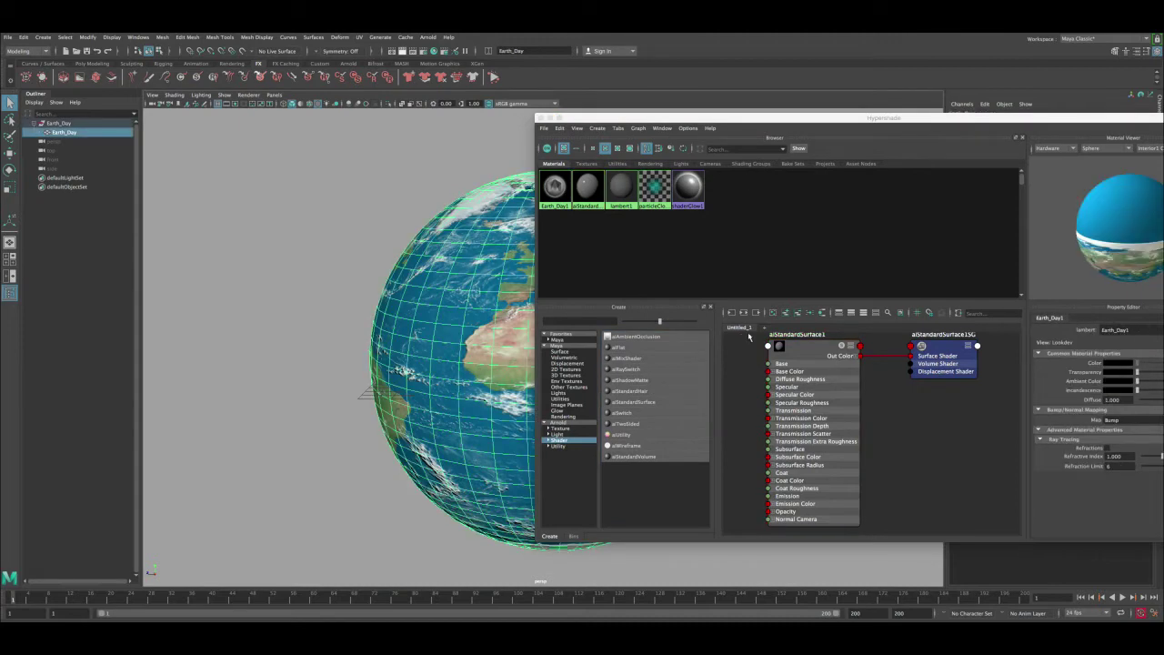
{"action": "right_click_drag", "start_coordinate": [796, 348], "coordinate": [795, 320]}
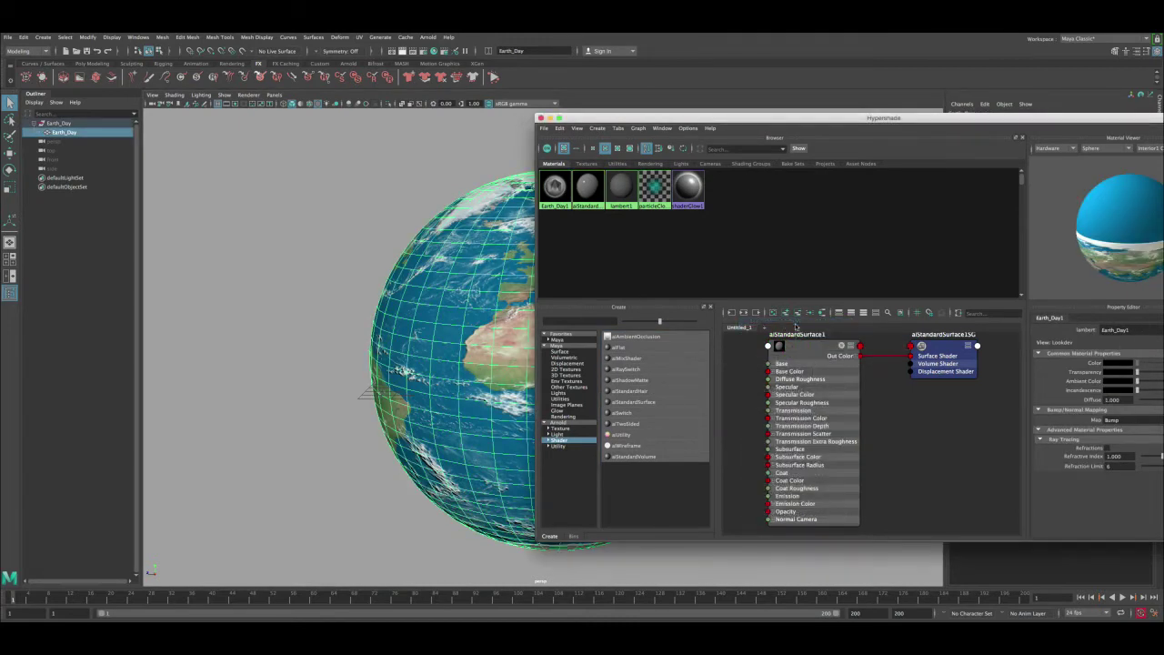
{"action": "left_click_drag", "start_coordinate": [634, 119], "coordinate": [371, 118]}
{"action": "left_click", "coordinate": [549, 352]}
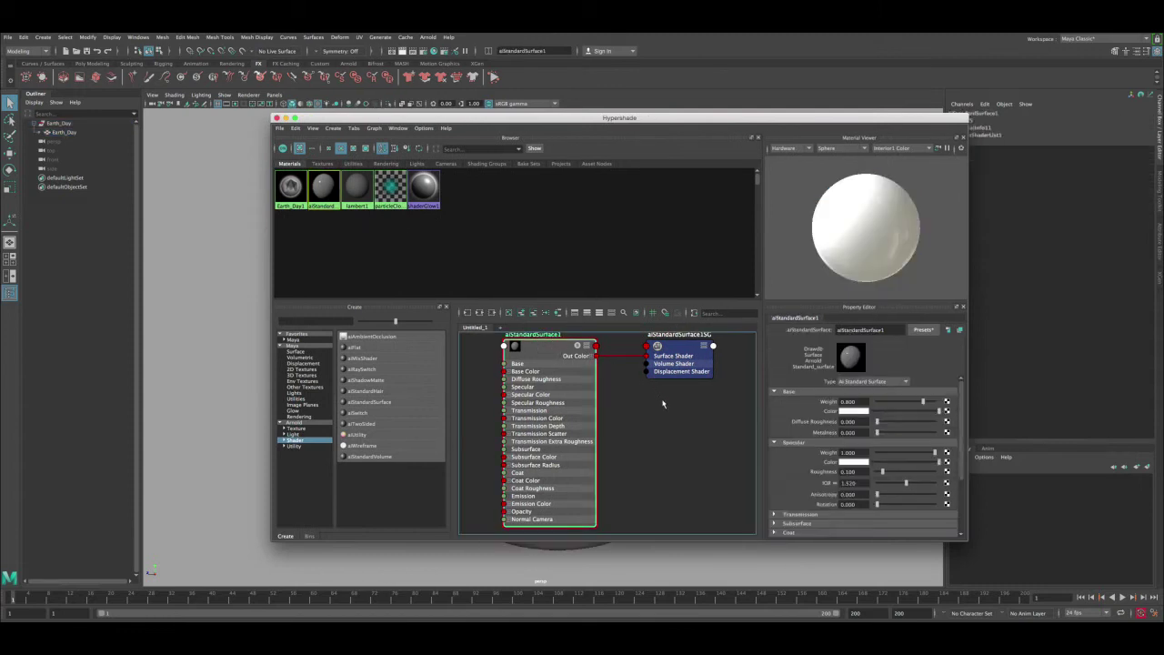
{"action": "scroll", "coordinate": [663, 404], "scroll_direction": "down", "scroll_amount": 3}
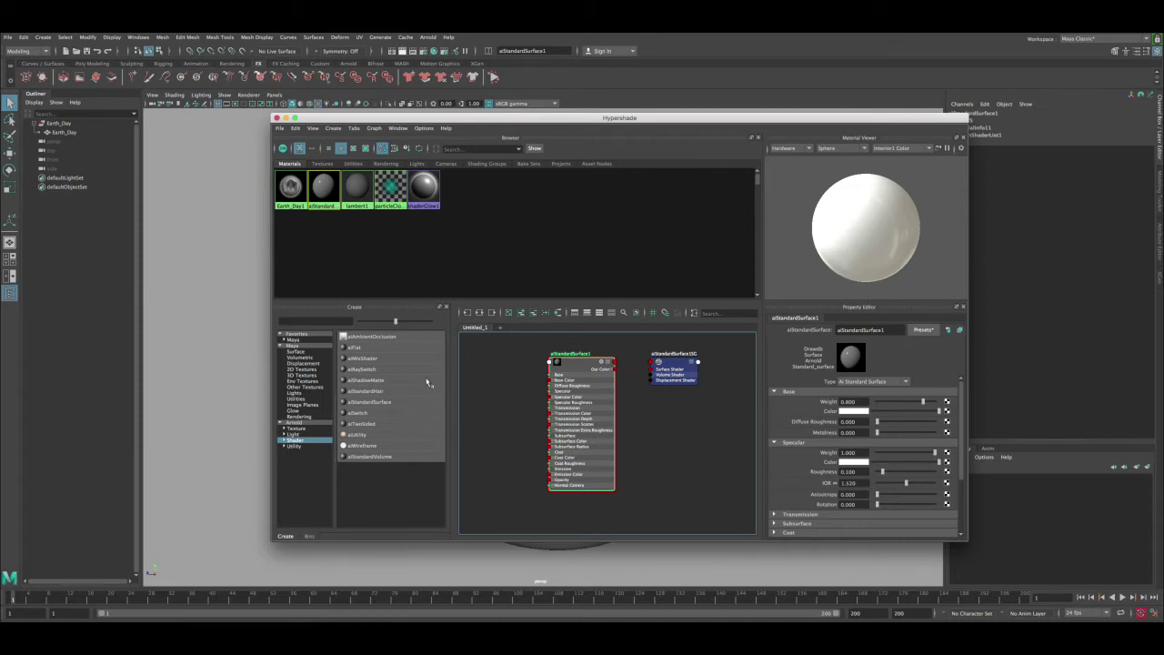
- Create a Maya Layered Texture node and place it beside the aiStandardSurface node in the graph
{"action": "left_click", "coordinate": [300, 348]}
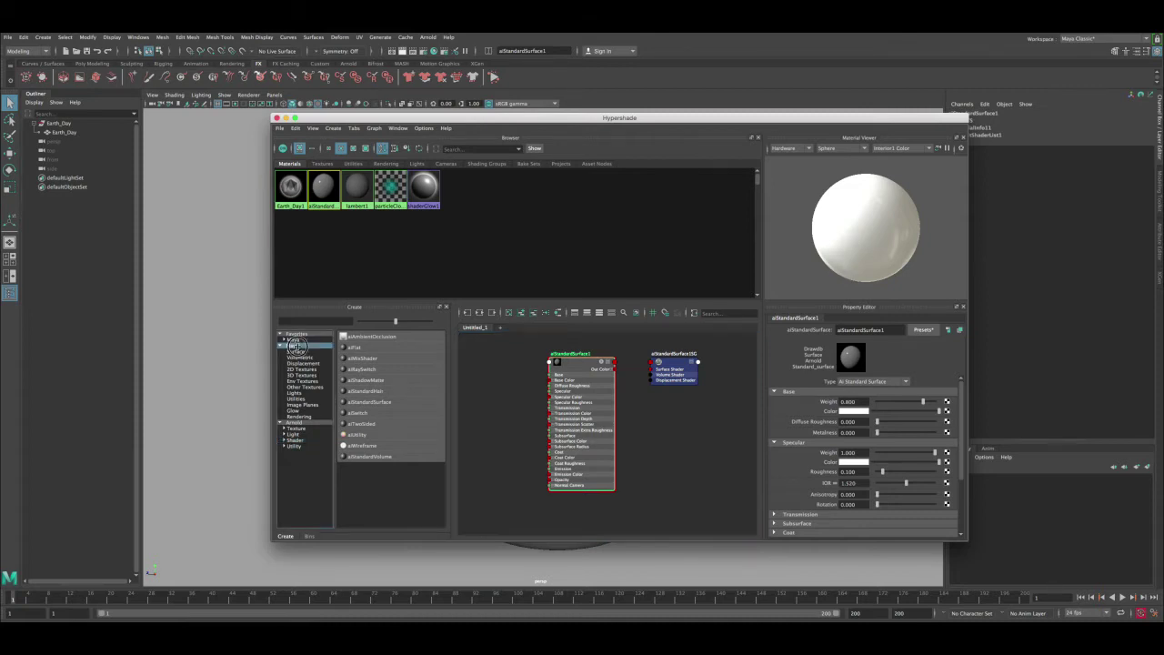
{"action": "left_click_drag", "start_coordinate": [443, 349], "coordinate": [447, 380]}
{"action": "left_click", "coordinate": [365, 467]}
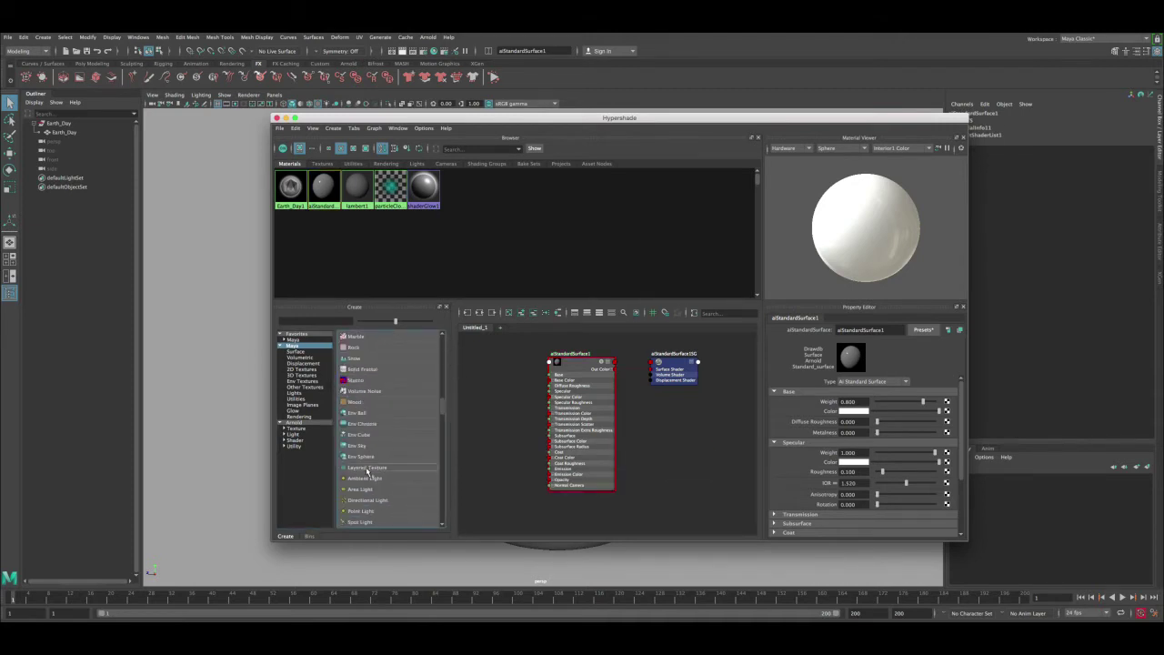
{"action": "left_click_drag", "start_coordinate": [676, 453], "coordinate": [489, 385]}
{"action": "middle_click_drag", "start_coordinate": [507, 380], "coordinate": [526, 384], "text": "alt"}
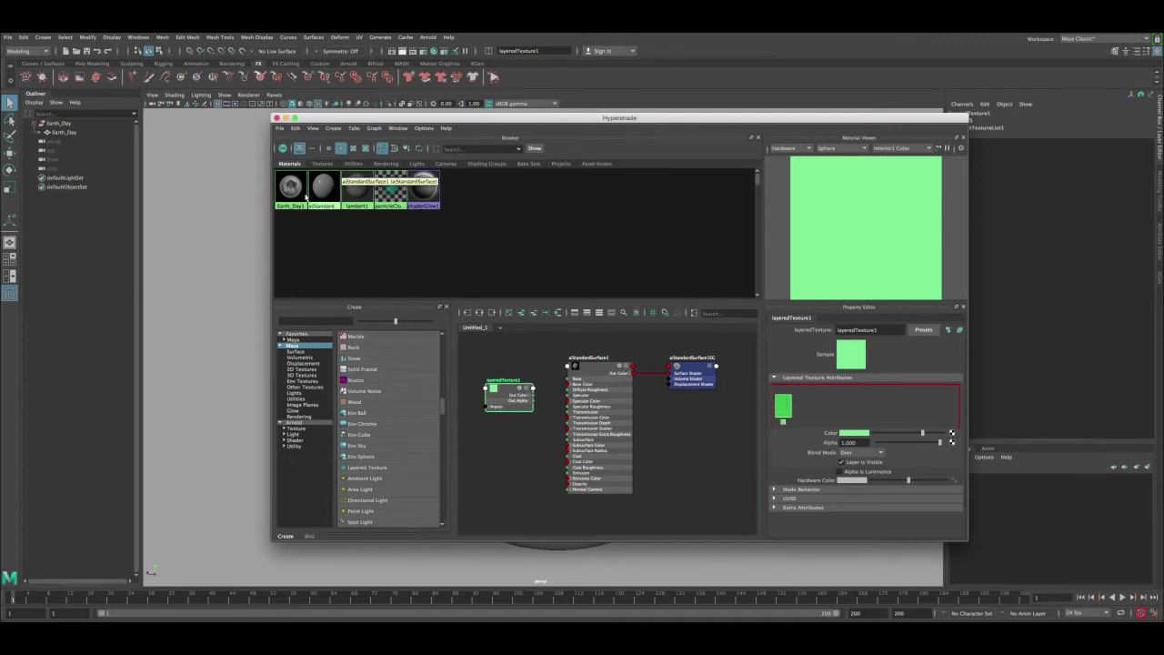
- Map EarthDay to the color of the layered texture's first layer and add a second layer mapped to EarthNight
{"action": "left_click", "coordinate": [322, 163]}
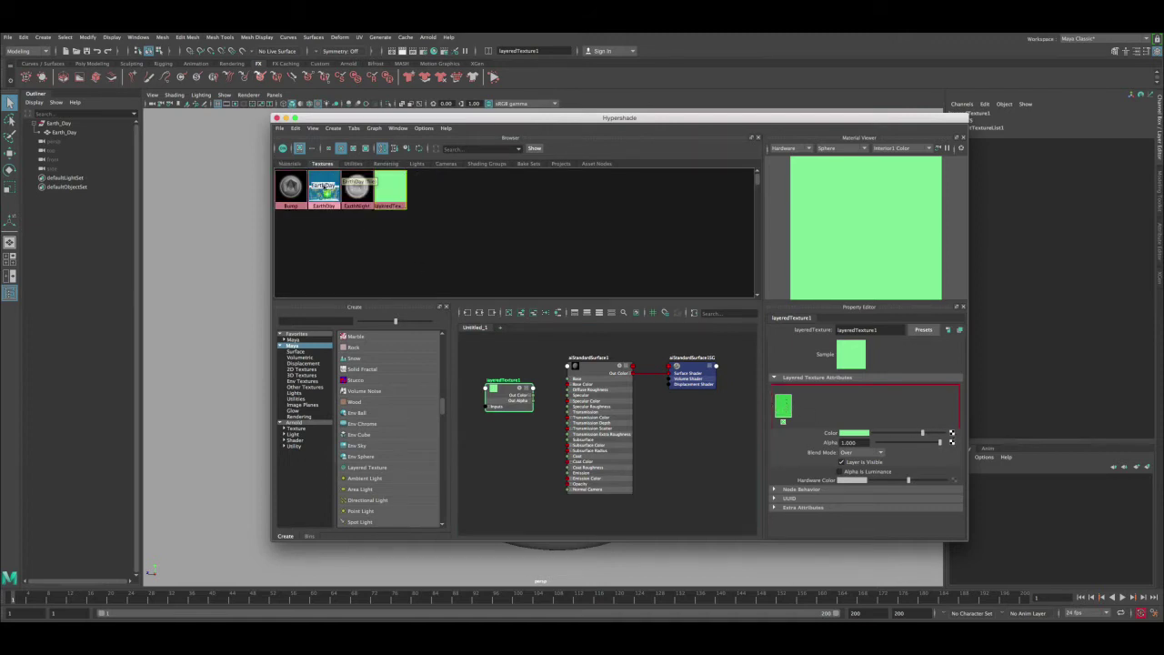
{"action": "middle_click_drag", "start_coordinate": [324, 191], "coordinate": [835, 434]}
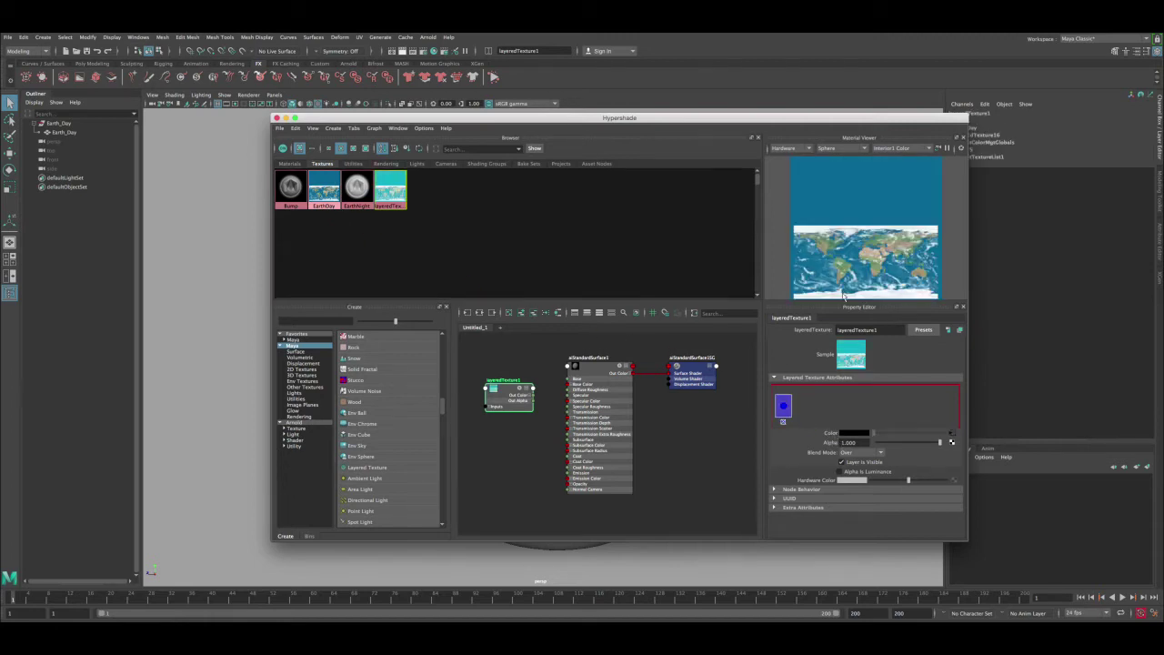
{"action": "left_click", "coordinate": [802, 408]}
{"action": "left_click", "coordinate": [804, 410]}
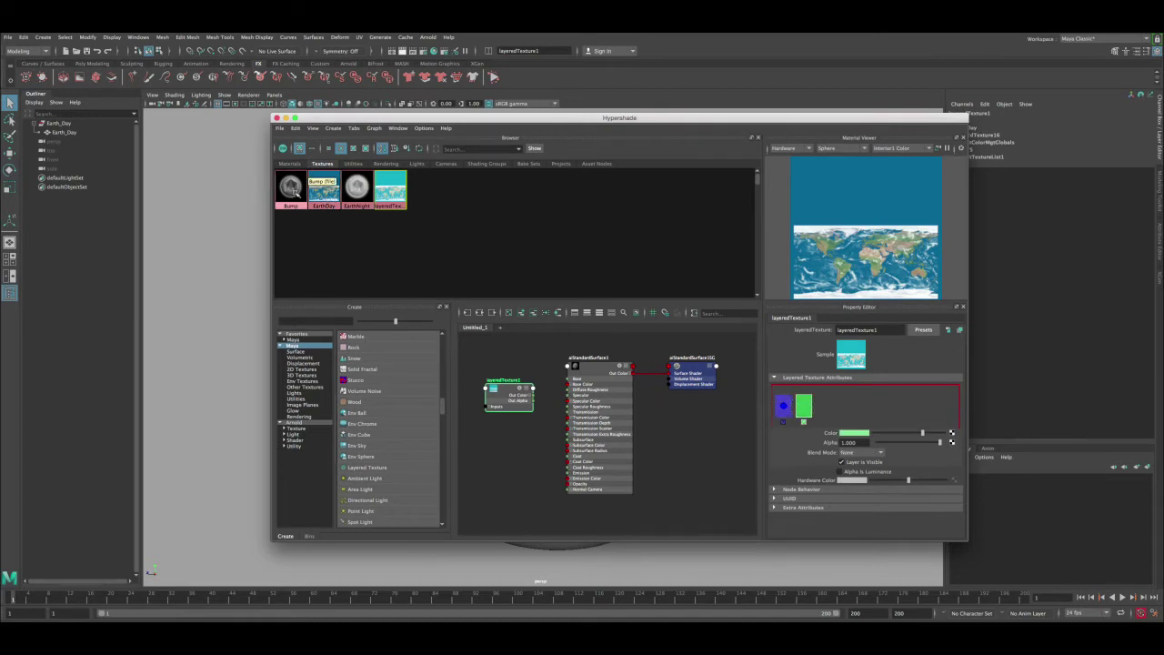
{"action": "middle_click_drag", "start_coordinate": [354, 188], "coordinate": [803, 424]}
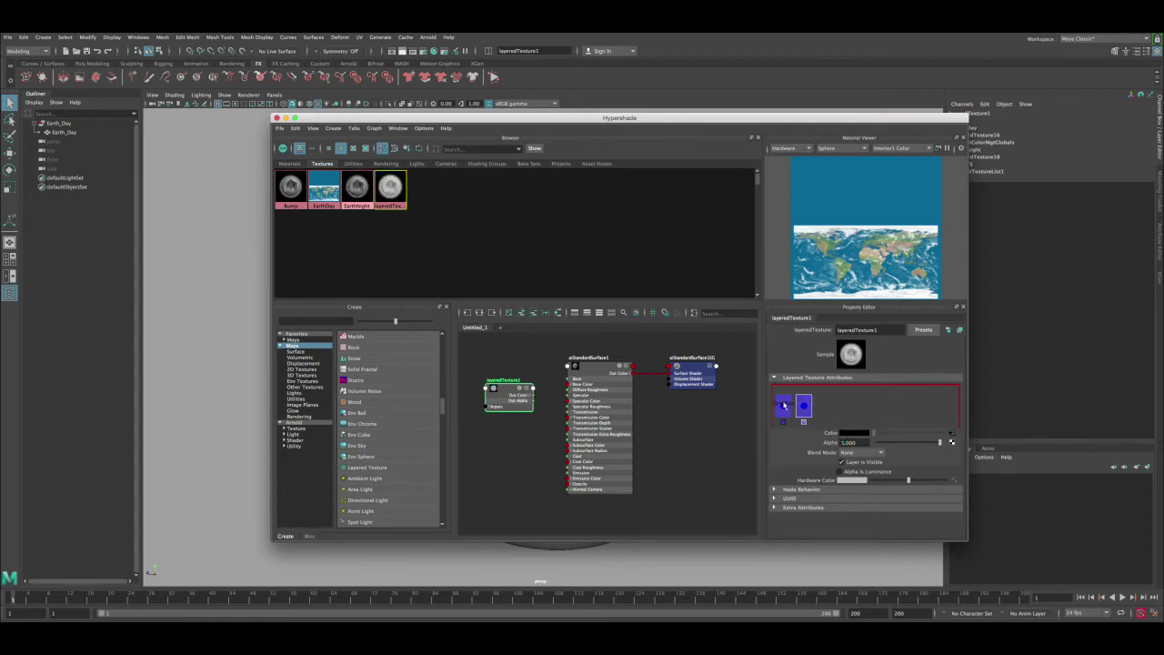
- Connect the layered texture's Out Color to the aiStandardSurface Base Color and check the shading on the globe
{"action": "left_click", "coordinate": [784, 403]}
{"action": "left_click", "coordinate": [801, 401]}
{"action": "left_click", "coordinate": [781, 406]}
{"action": "left_click", "coordinate": [805, 407]}
{"action": "left_click_drag", "start_coordinate": [528, 396], "coordinate": [571, 384]}
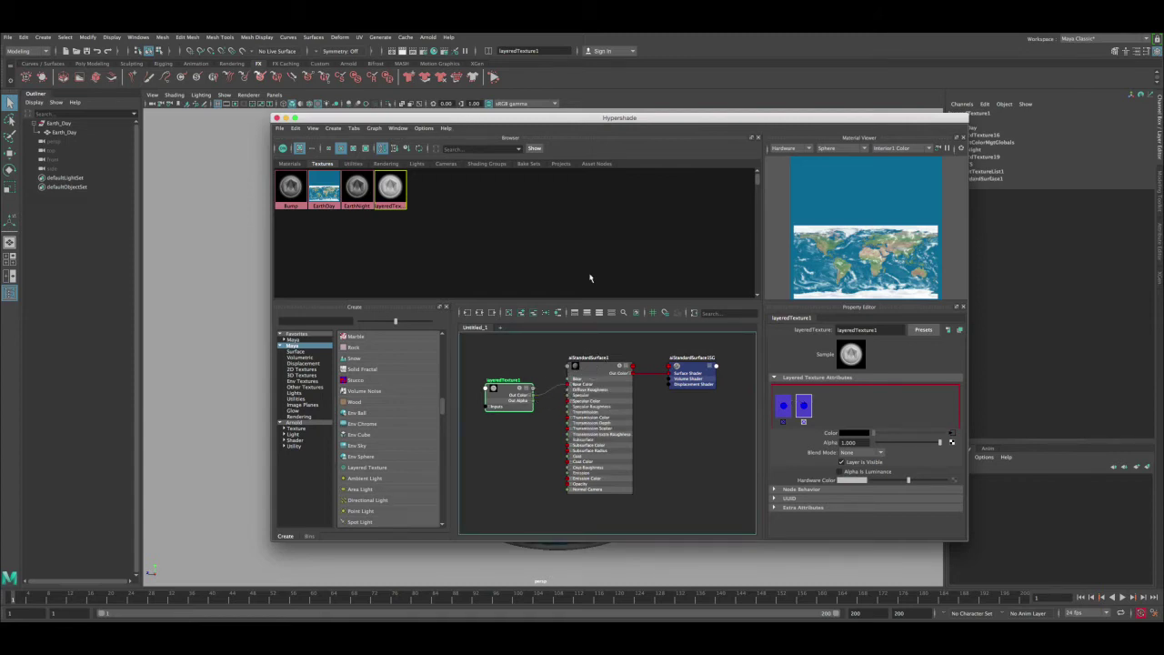
{"action": "left_click", "coordinate": [595, 364]}
{"action": "left_click_drag", "start_coordinate": [546, 118], "coordinate": [943, 118]}
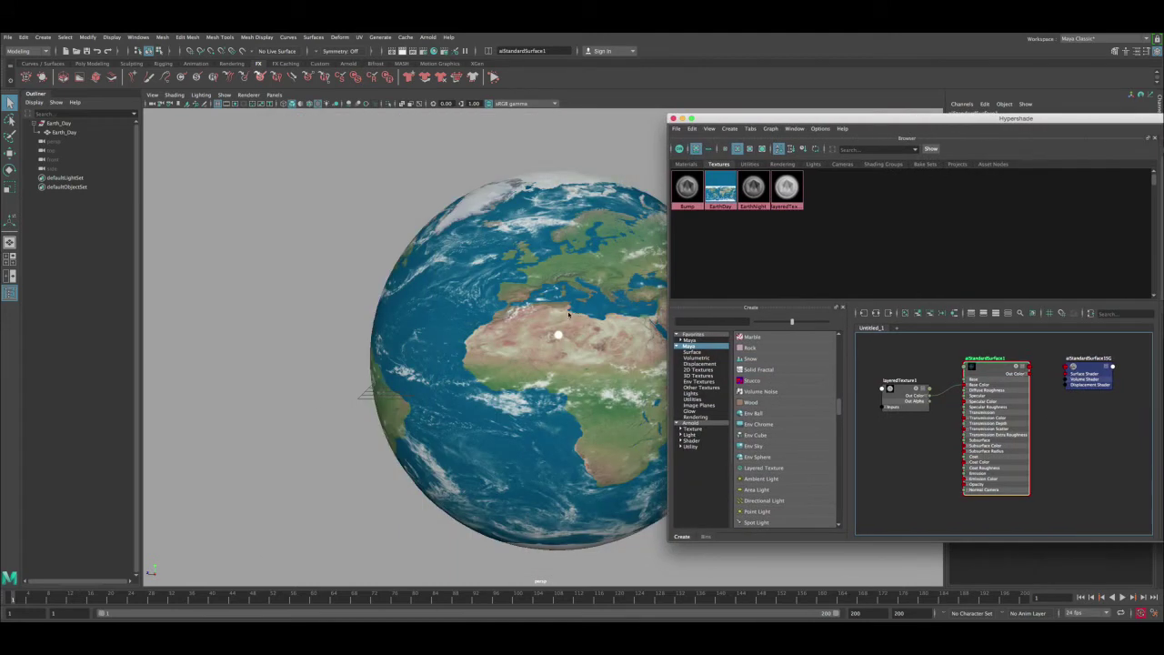
{"action": "scroll", "coordinate": [569, 315], "scroll_direction": "down", "scroll_amount": 3}
{"action": "middle_click_drag", "start_coordinate": [551, 314], "coordinate": [473, 316], "text": "alt"}
{"action": "left_click_drag", "start_coordinate": [473, 316], "coordinate": [467, 324], "text": "alt"}
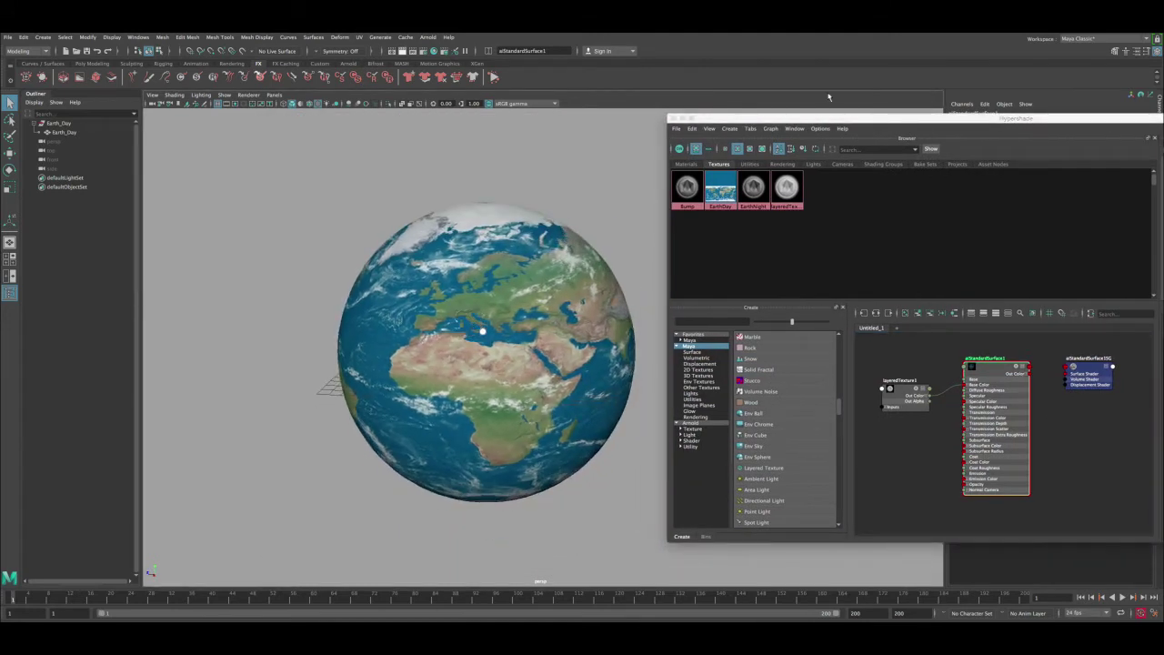
- Reorder the layered texture so the EarthNight layer comes before EarthDay, and inspect the globe
{"action": "left_click_drag", "start_coordinate": [808, 122], "coordinate": [567, 138]}
{"action": "left_click", "coordinate": [664, 413]}
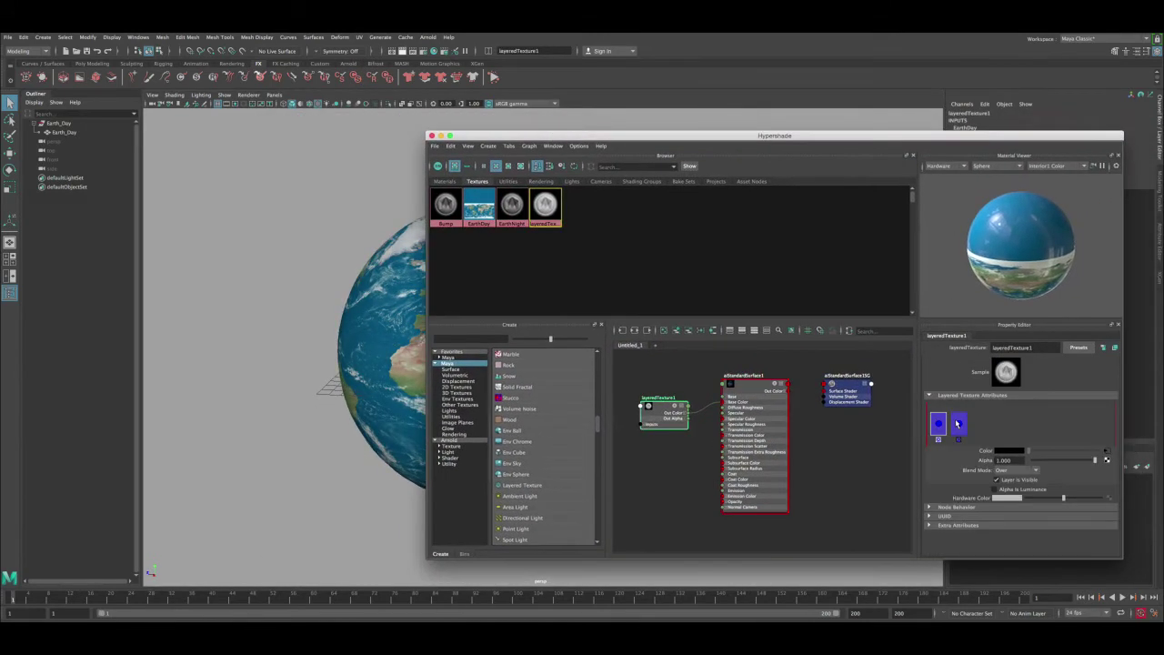
{"action": "left_click", "coordinate": [956, 424]}
{"action": "middle_click_drag", "start_coordinate": [931, 424], "coordinate": [929, 423]}
{"action": "left_click_drag", "start_coordinate": [556, 136], "coordinate": [840, 135]}
{"action": "left_click_drag", "start_coordinate": [482, 300], "coordinate": [560, 279], "text": "alt"}
- Move the EarthDay layer back ahead of EarthNight in the layered texture and check the globe again
{"action": "left_click_drag", "start_coordinate": [782, 131], "coordinate": [436, 135]}
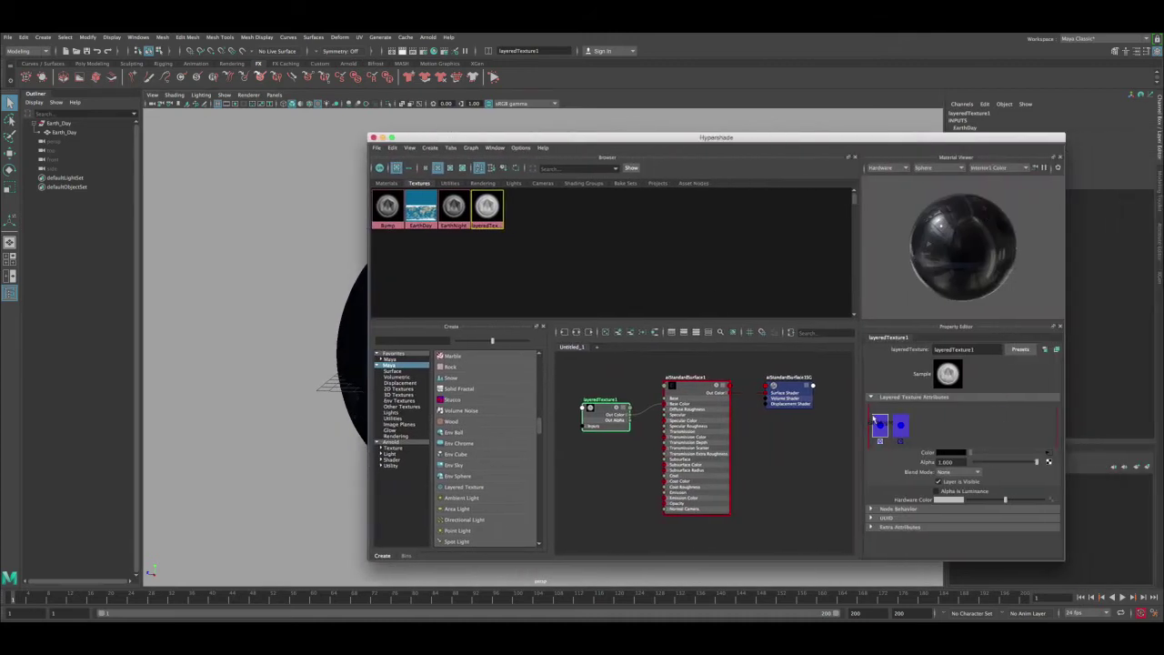
{"action": "middle_click_drag", "start_coordinate": [887, 429], "coordinate": [870, 428]}
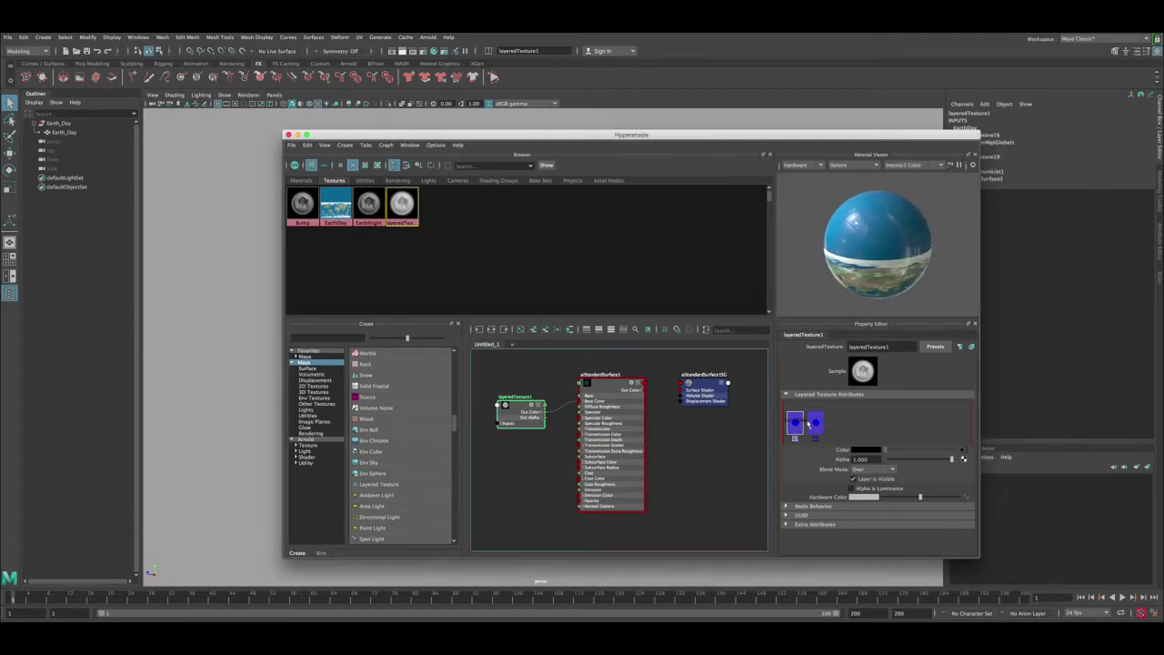
{"action": "left_click", "coordinate": [625, 401]}
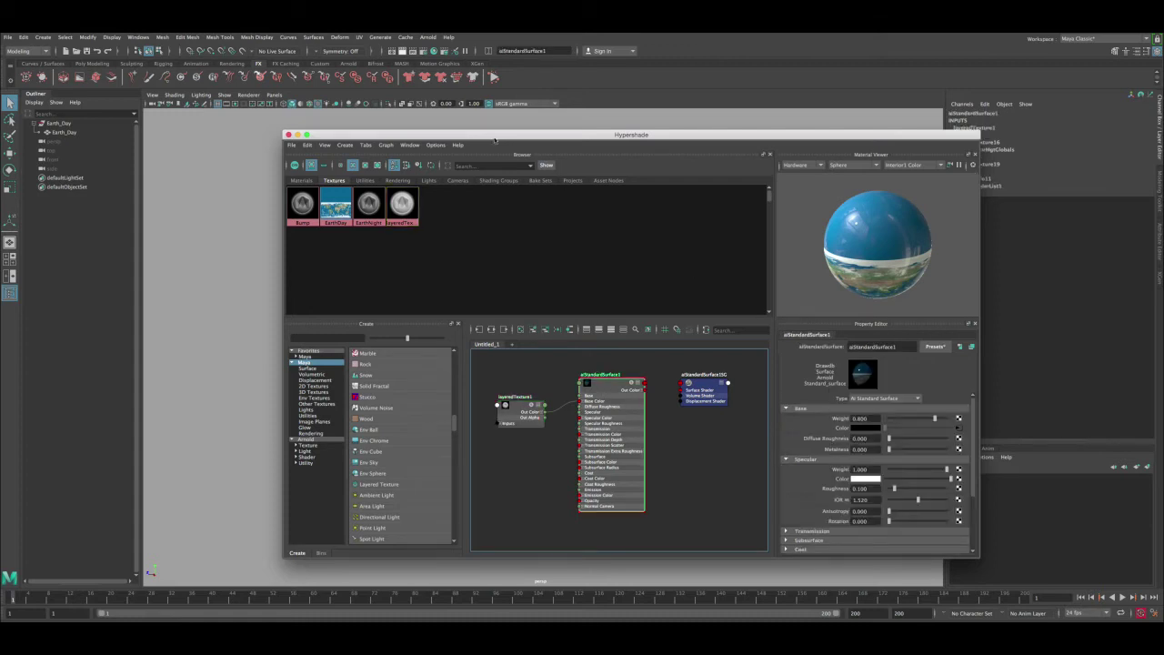
{"action": "left_click_drag", "start_coordinate": [495, 140], "coordinate": [897, 154]}
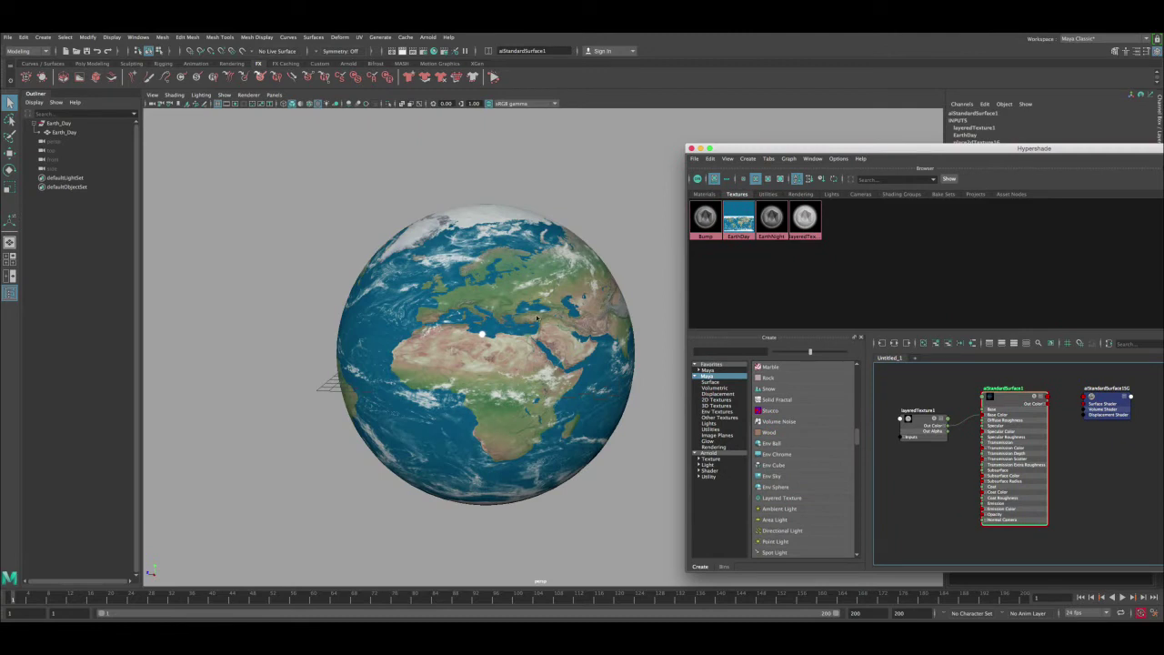
- Create a directional light and switch the viewport to use all scene lights
{"action": "left_click", "coordinate": [321, 188]}
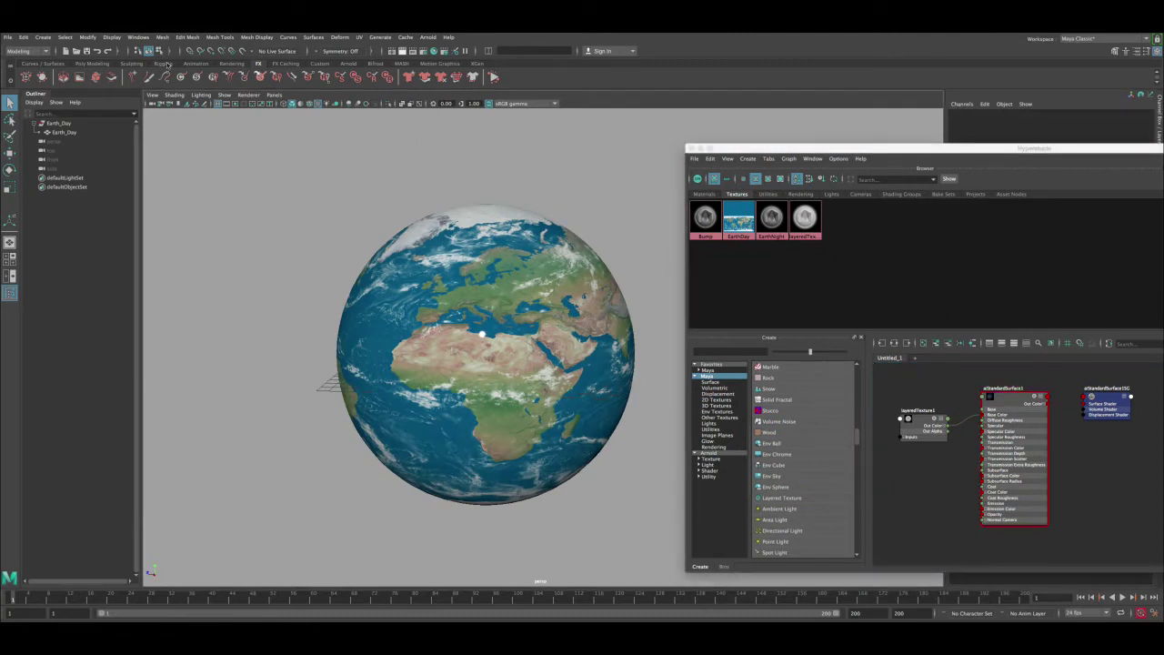
{"action": "left_click", "coordinate": [42, 38]}
{"action": "mouse_move", "coordinate": [64, 94]}
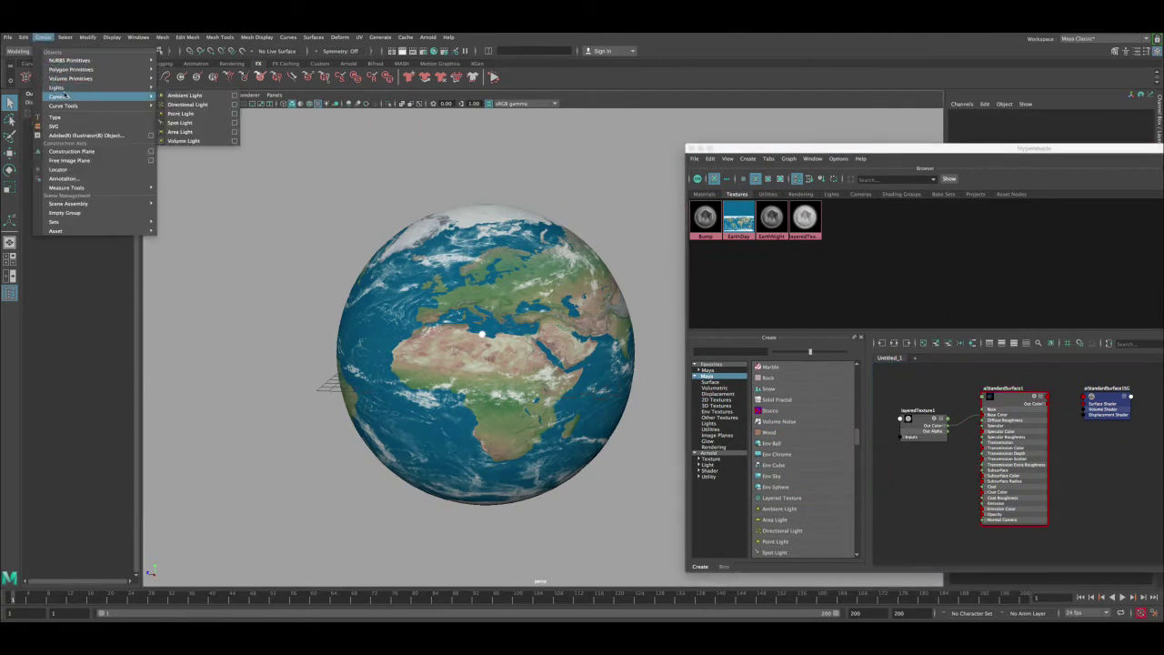
{"action": "left_click", "coordinate": [193, 111]}
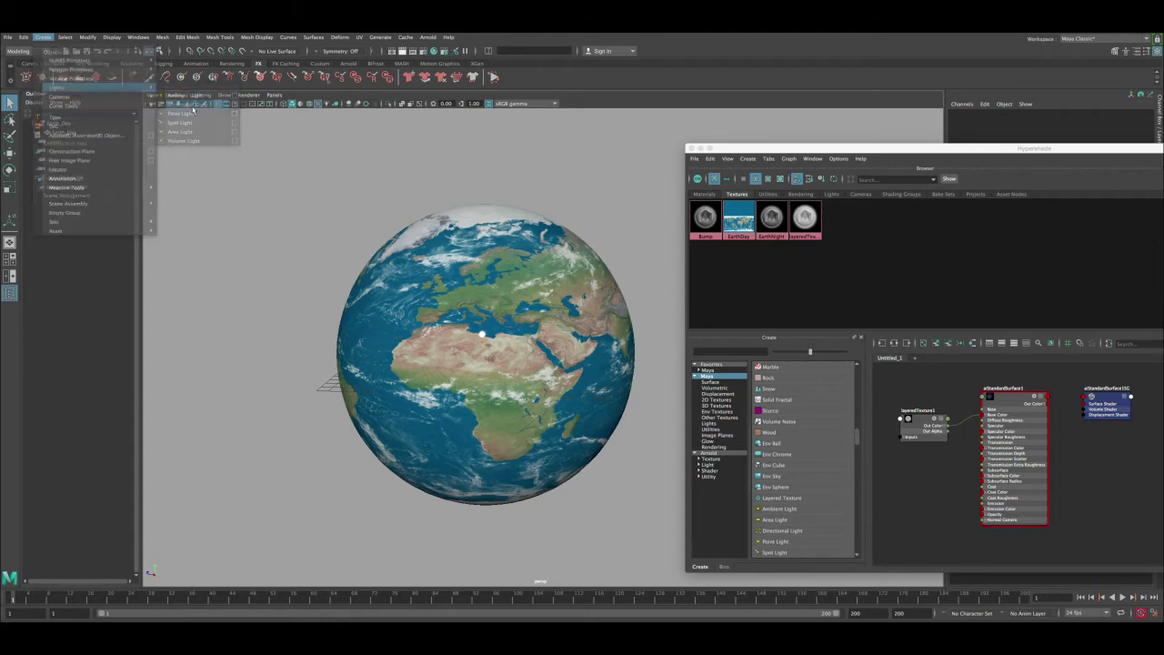
{"action": "scroll", "coordinate": [467, 301], "scroll_direction": "down", "scroll_amount": 3}
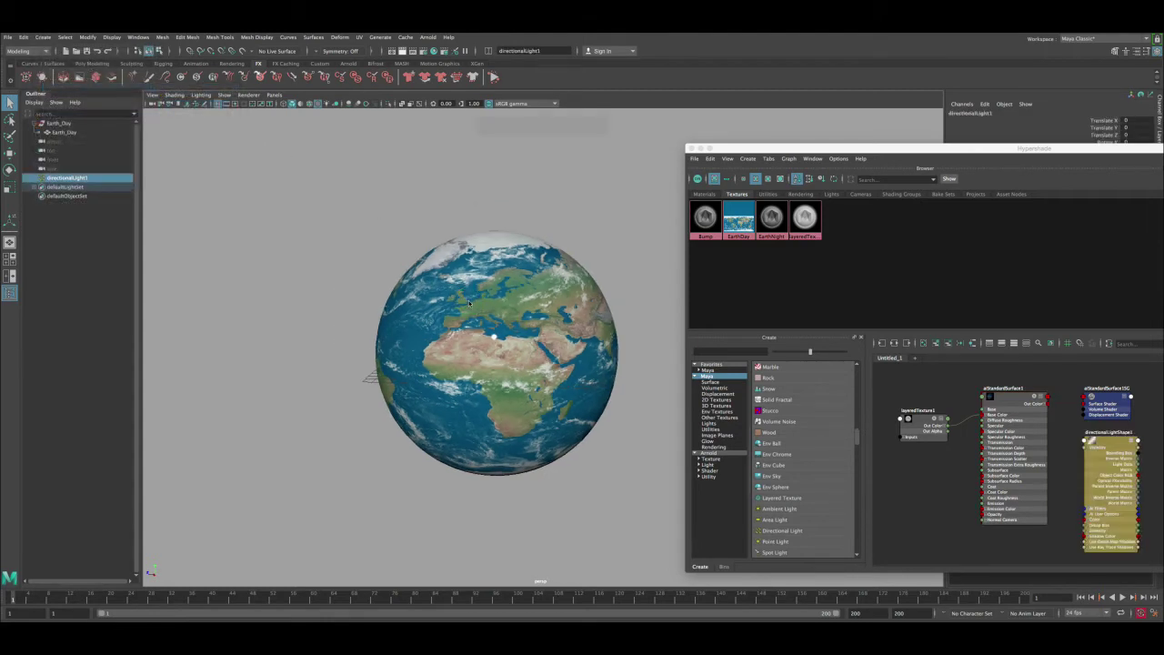
{"action": "key", "text": "7"}
- Move the directional light out in front of the Earth along Z to about 44.19
{"action": "right_click_drag", "start_coordinate": [522, 346], "coordinate": [346, 265], "text": "alt"}
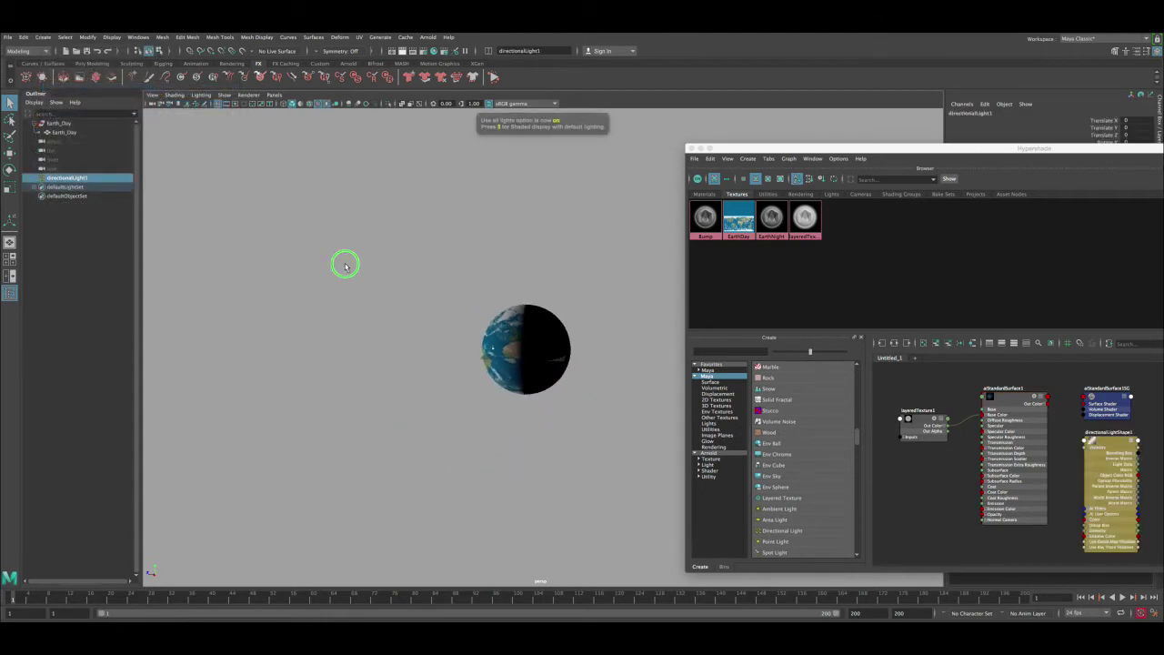
{"action": "left_click_drag", "start_coordinate": [346, 265], "coordinate": [473, 263], "text": "alt"}
{"action": "right_click_drag", "start_coordinate": [500, 277], "coordinate": [561, 345], "text": "alt"}
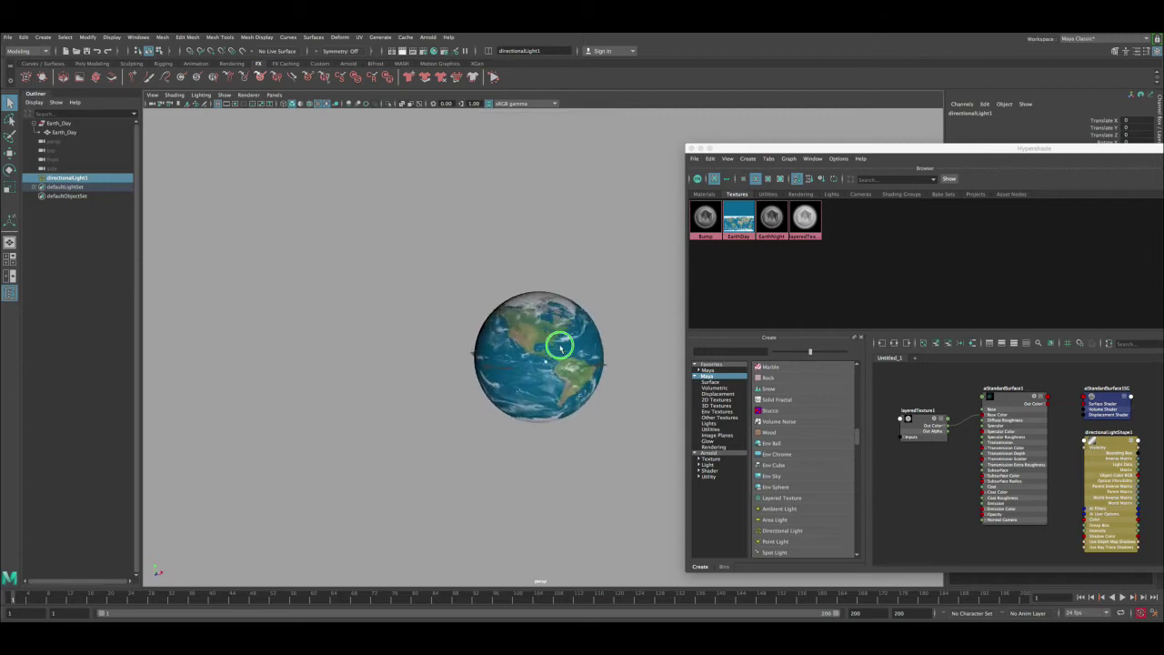
{"action": "scroll", "coordinate": [560, 347], "scroll_direction": "up", "scroll_amount": 4}
{"action": "key", "text": "w"}
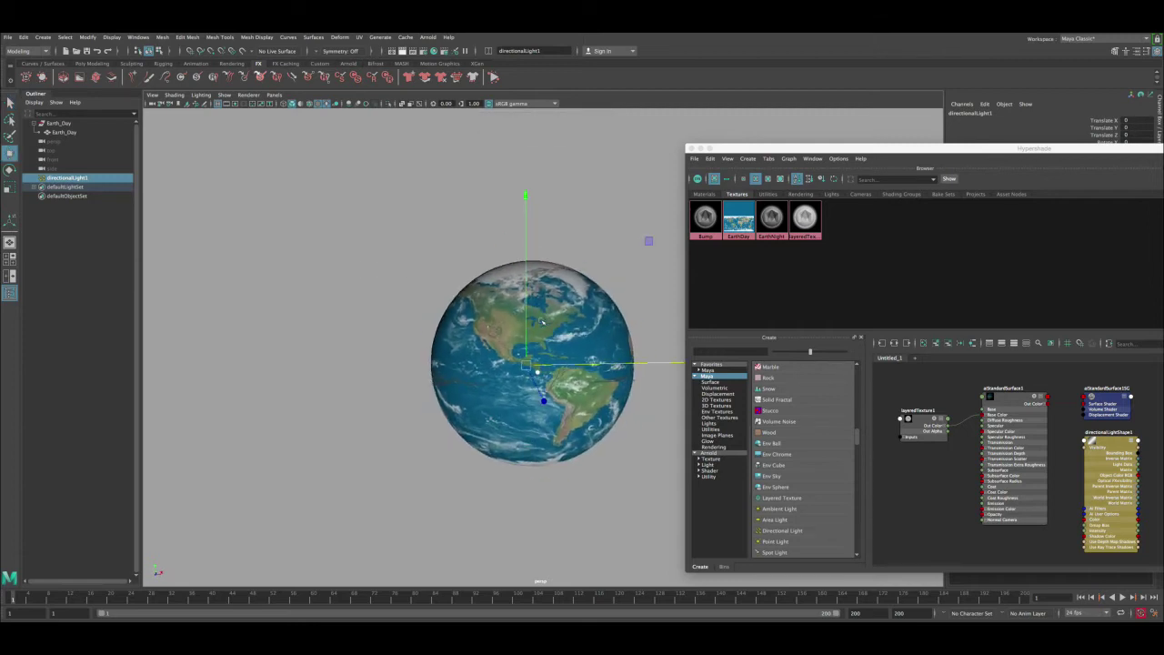
{"action": "key", "text": "r"}
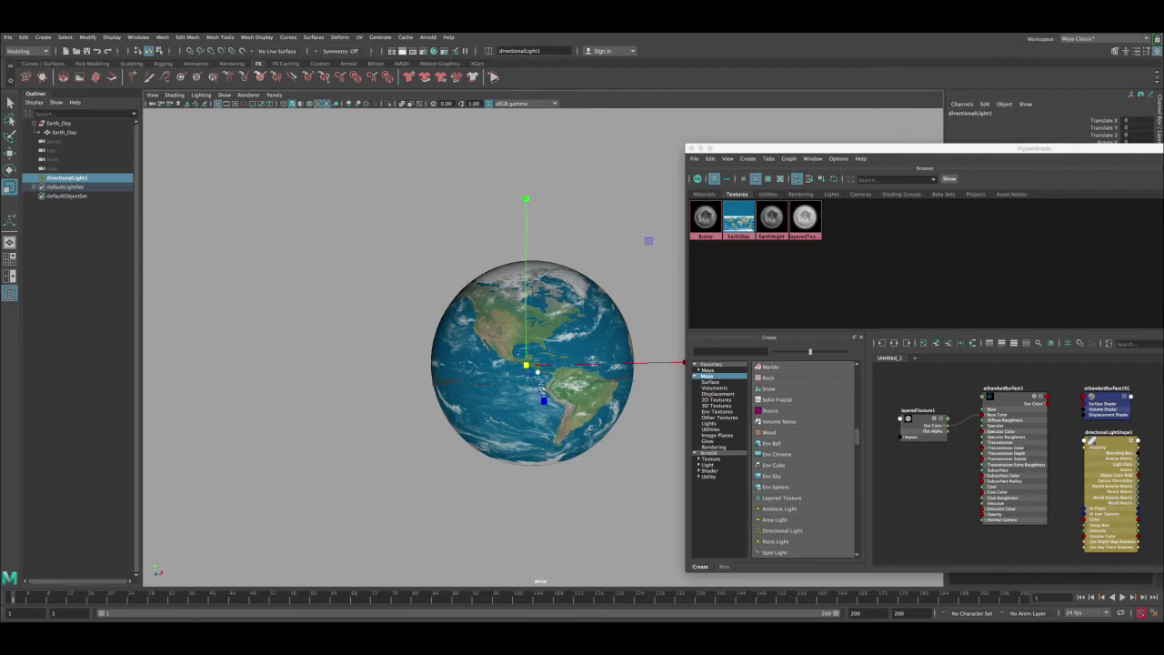
{"action": "key", "text": "w"}
{"action": "left_click_drag", "start_coordinate": [542, 390], "coordinate": [634, 516]}
{"action": "middle_click_drag", "start_coordinate": [566, 356], "coordinate": [530, 349], "text": "alt"}
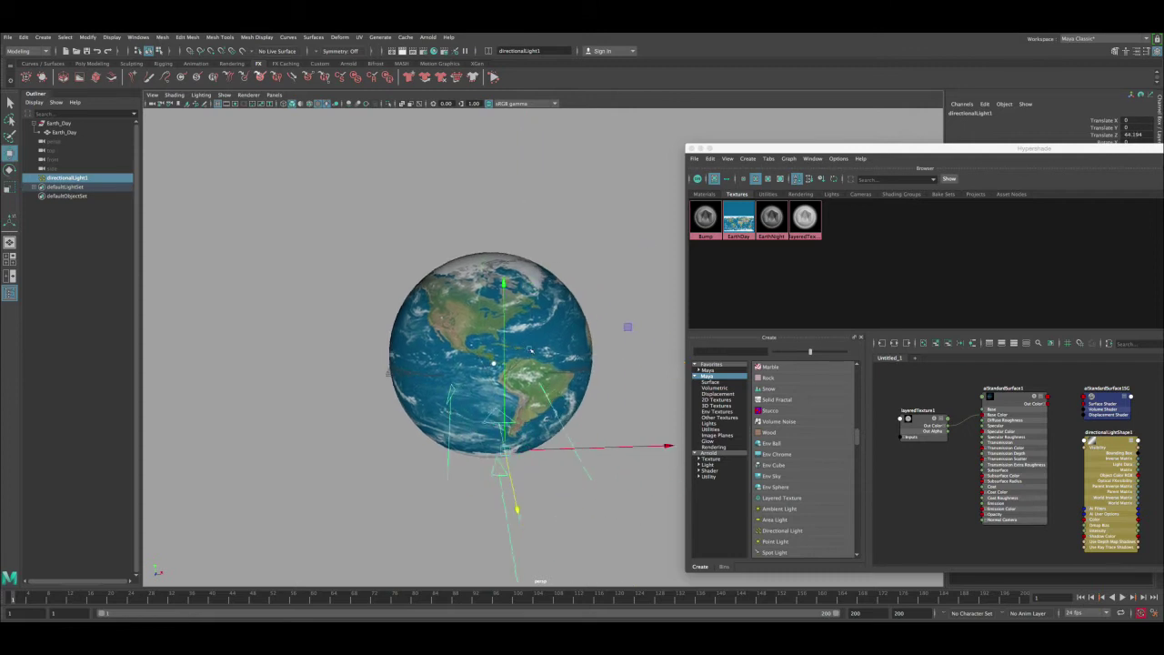
- Rotate the directional light about -12 degrees in X and inspect how it lights the globe
{"action": "left_click_drag", "start_coordinate": [530, 349], "coordinate": [549, 348], "text": "alt"}
{"action": "right_click_drag", "start_coordinate": [548, 348], "coordinate": [530, 351], "text": "alt"}
{"action": "key", "text": "e"}
{"action": "left_click_drag", "start_coordinate": [641, 292], "coordinate": [629, 265]}
{"action": "key", "text": "q"}
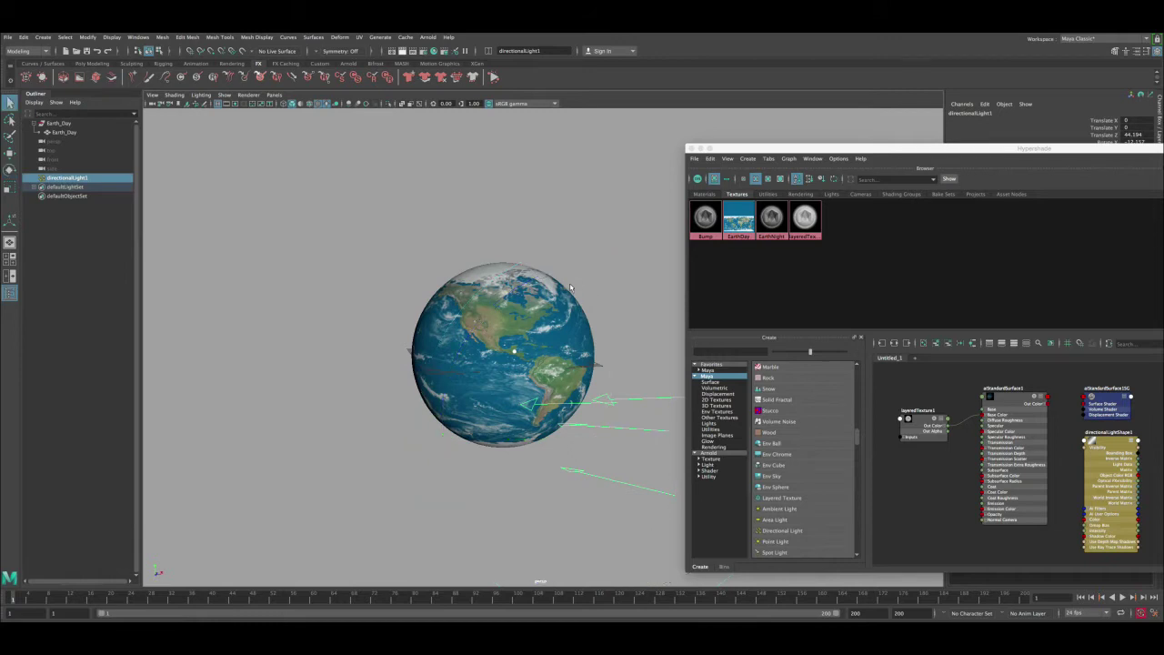
{"action": "left_click_drag", "start_coordinate": [571, 286], "coordinate": [537, 318], "text": "alt"}
{"action": "right_click_drag", "start_coordinate": [537, 327], "coordinate": [636, 329], "text": "alt"}
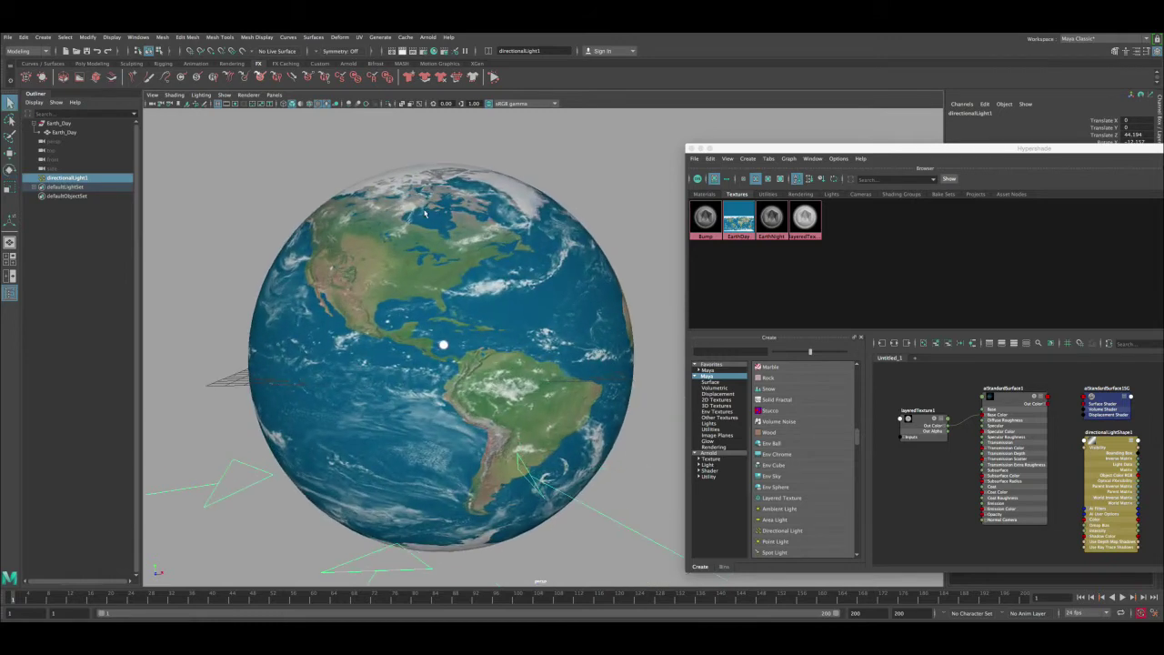
{"action": "left_click_drag", "start_coordinate": [425, 213], "coordinate": [455, 211], "text": "alt"}
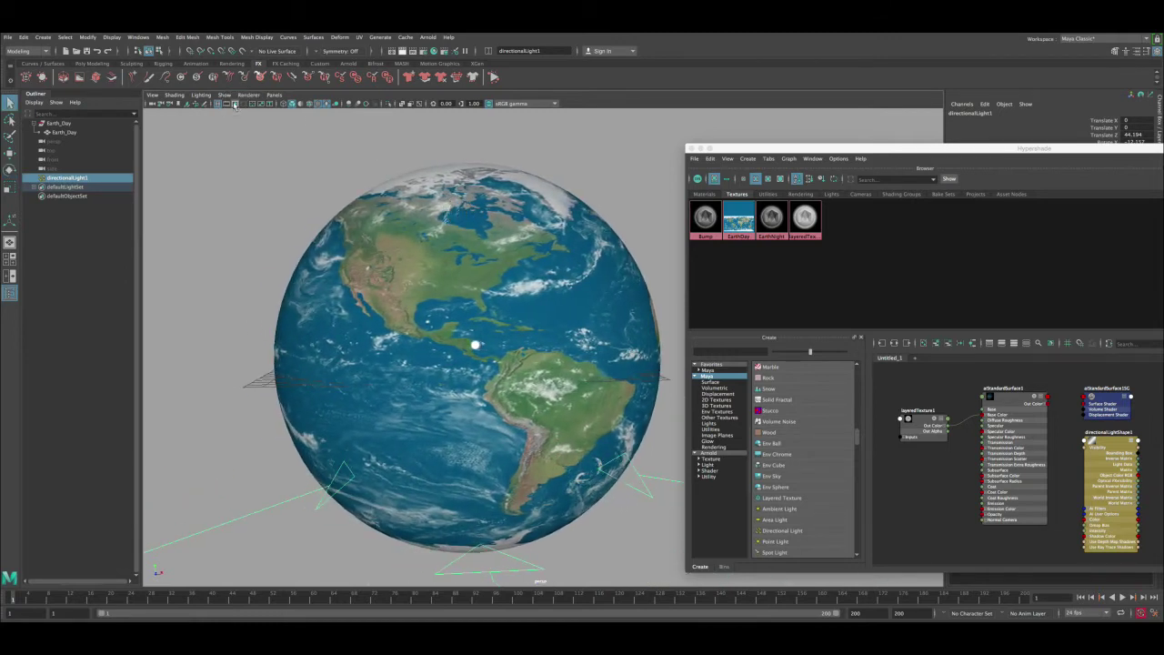
- Show the resolution gate, frame the globe inside it, and render the current frame with Arnold
{"action": "left_click", "coordinate": [235, 106]}
{"action": "left_click_drag", "start_coordinate": [730, 147], "coordinate": [895, 148]}
{"action": "middle_click_drag", "start_coordinate": [442, 261], "coordinate": [468, 261], "text": "alt"}
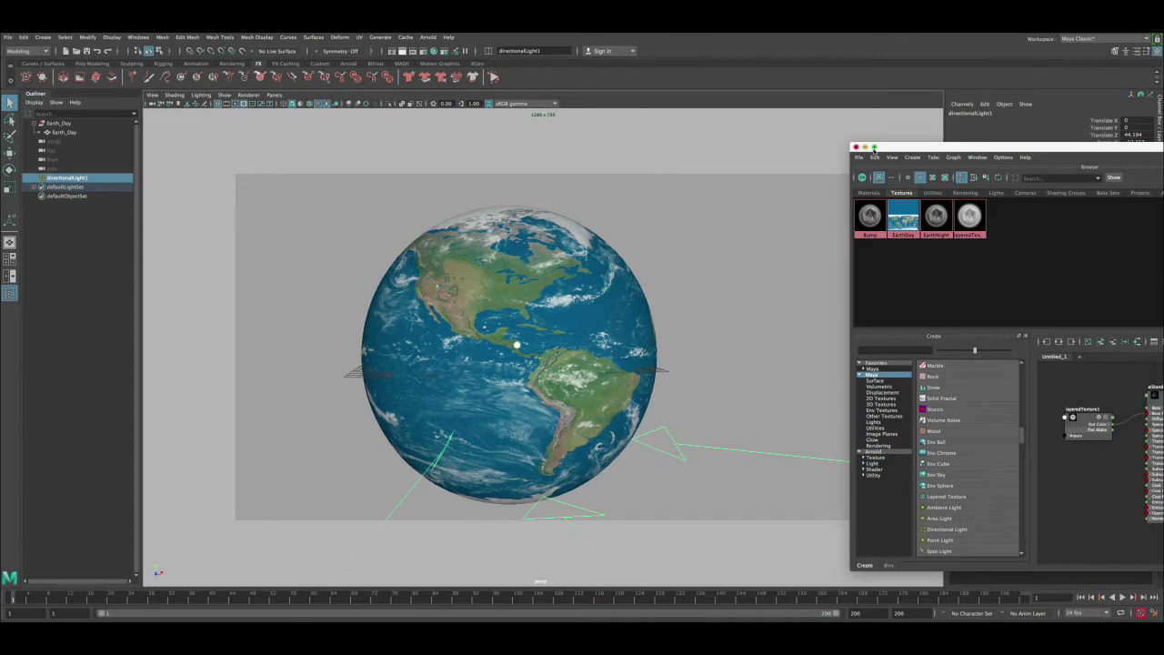
{"action": "left_click_drag", "start_coordinate": [880, 147], "coordinate": [790, 141]}
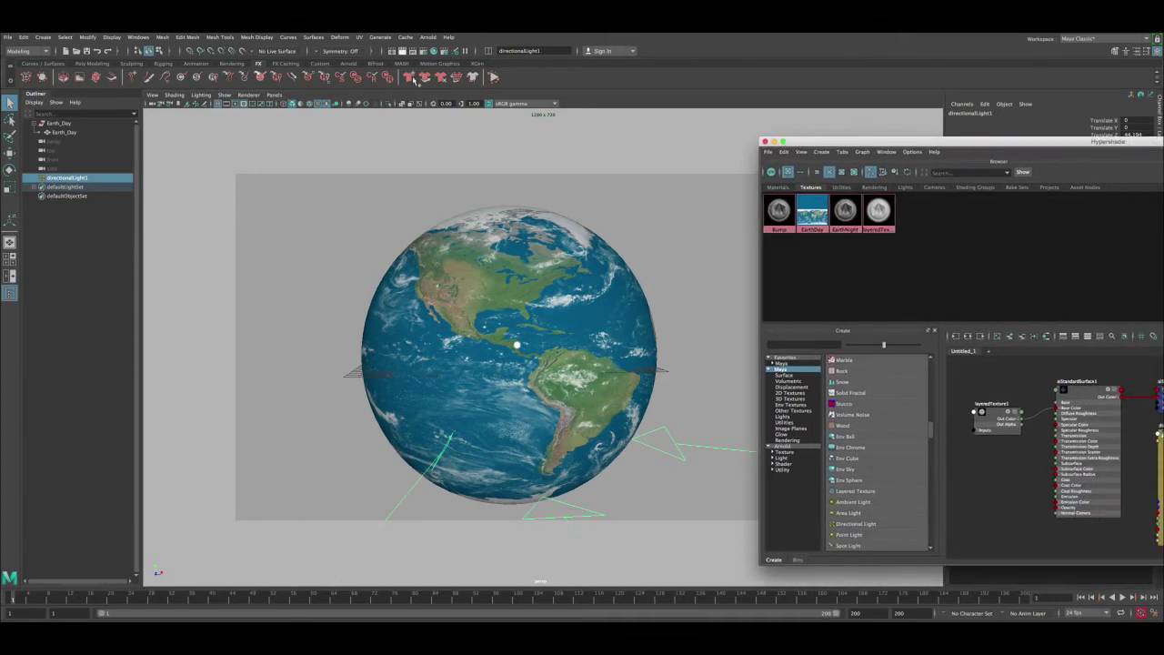
{"action": "left_click", "coordinate": [414, 79]}
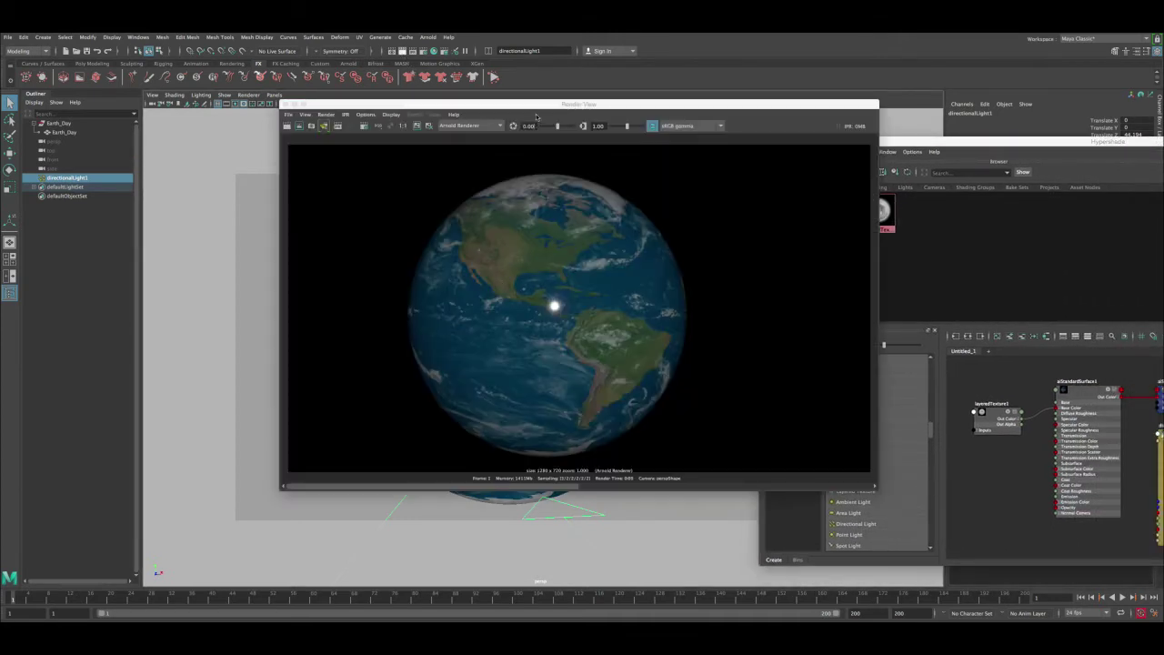
{"action": "left_click_drag", "start_coordinate": [536, 105], "coordinate": [195, 83]}
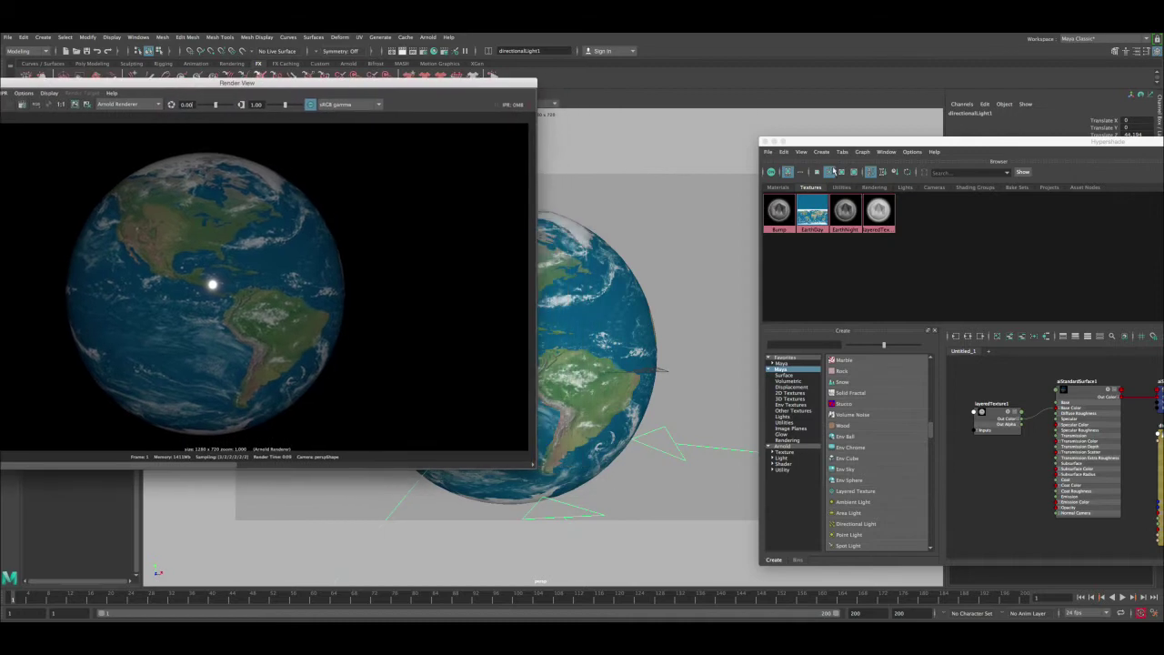
- Raise the specular roughness of aiStandardSurface1 to about 0.824
{"action": "left_click_drag", "start_coordinate": [824, 141], "coordinate": [675, 149]}
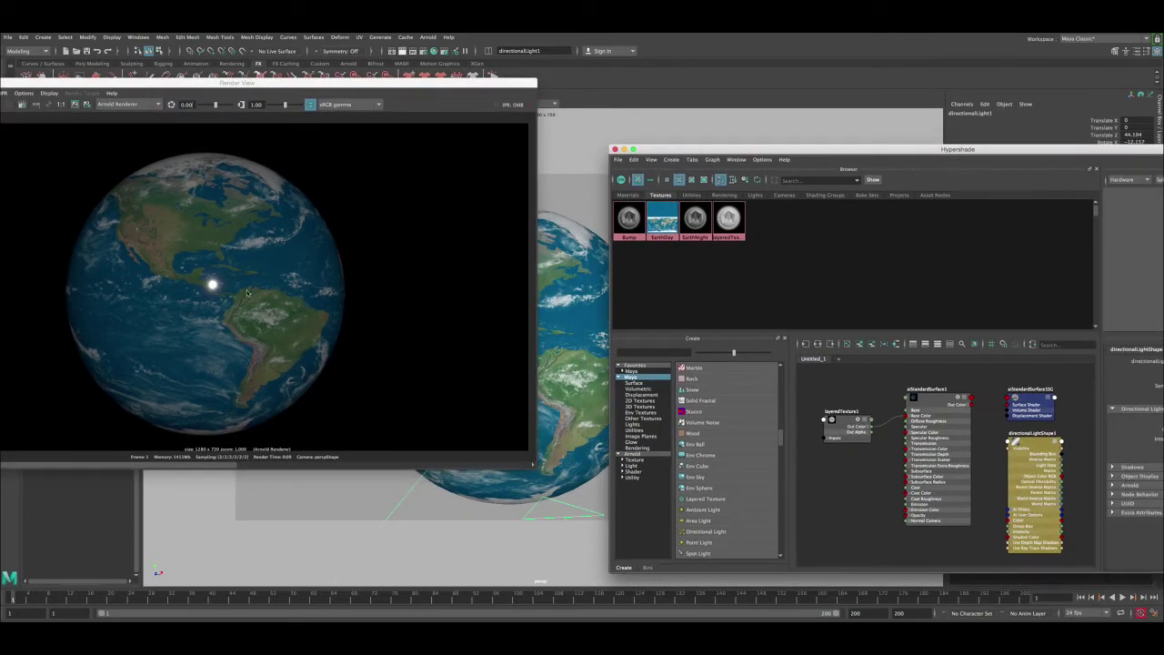
{"action": "left_click", "coordinate": [542, 269]}
{"action": "left_click", "coordinate": [708, 445]}
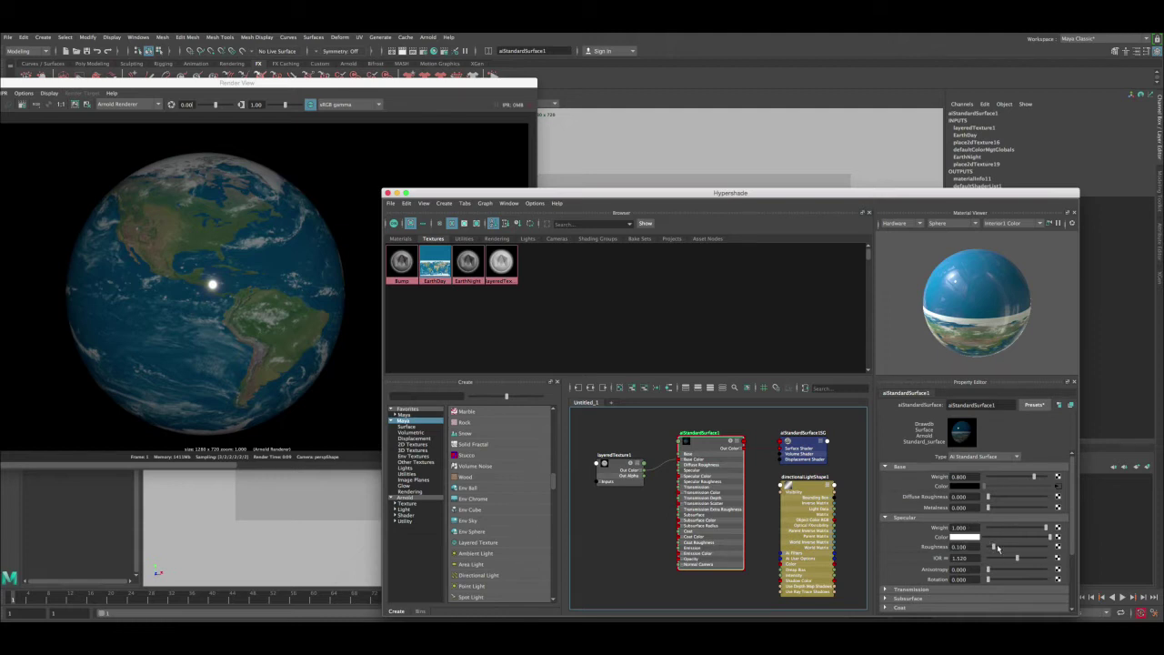
{"action": "left_click_drag", "start_coordinate": [1028, 550], "coordinate": [1035, 546]}
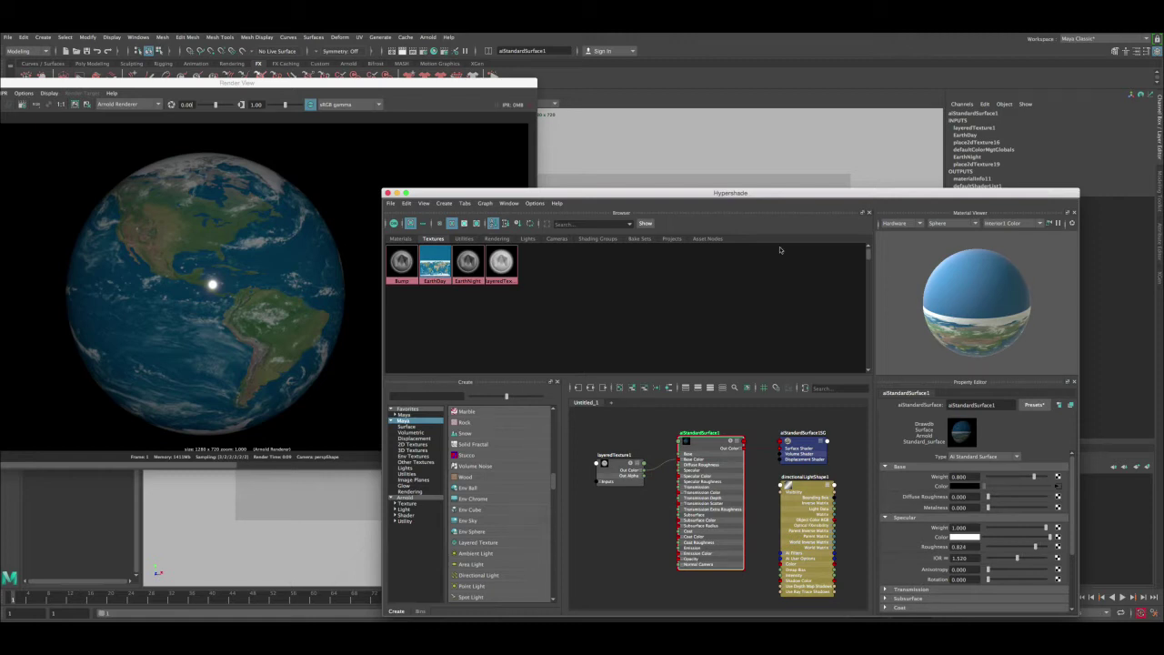
- Render the globe again and compare its highlight with the earlier kept render
{"action": "left_click_drag", "start_coordinate": [227, 82], "coordinate": [341, 89]}
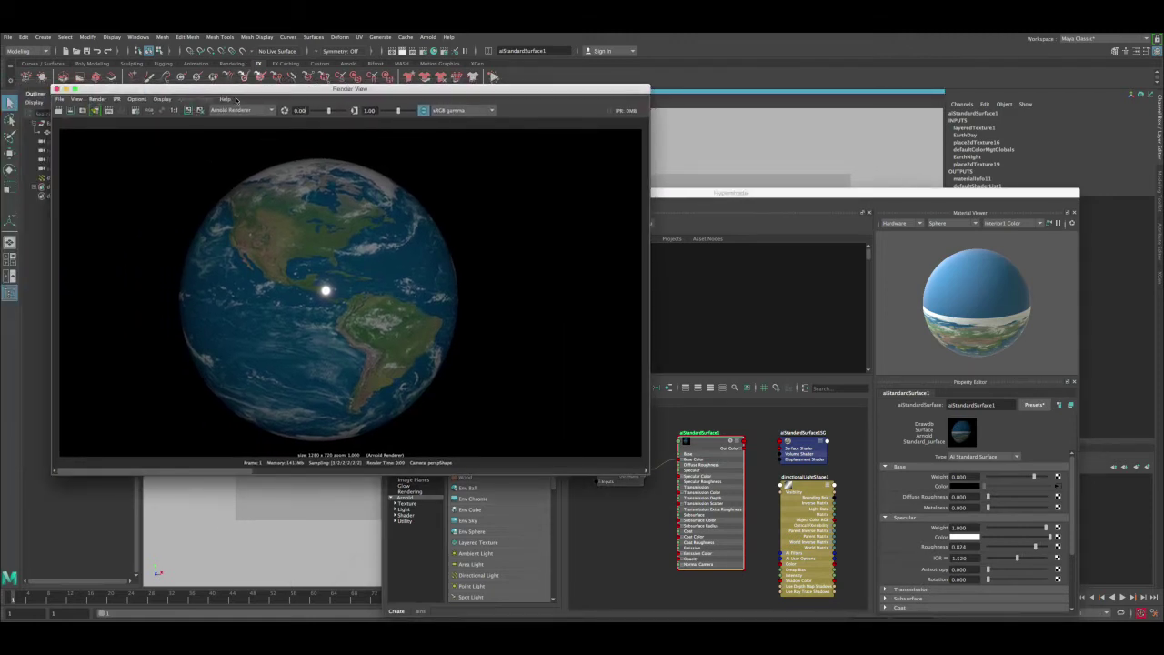
{"action": "left_click_drag", "start_coordinate": [185, 89], "coordinate": [183, 92]}
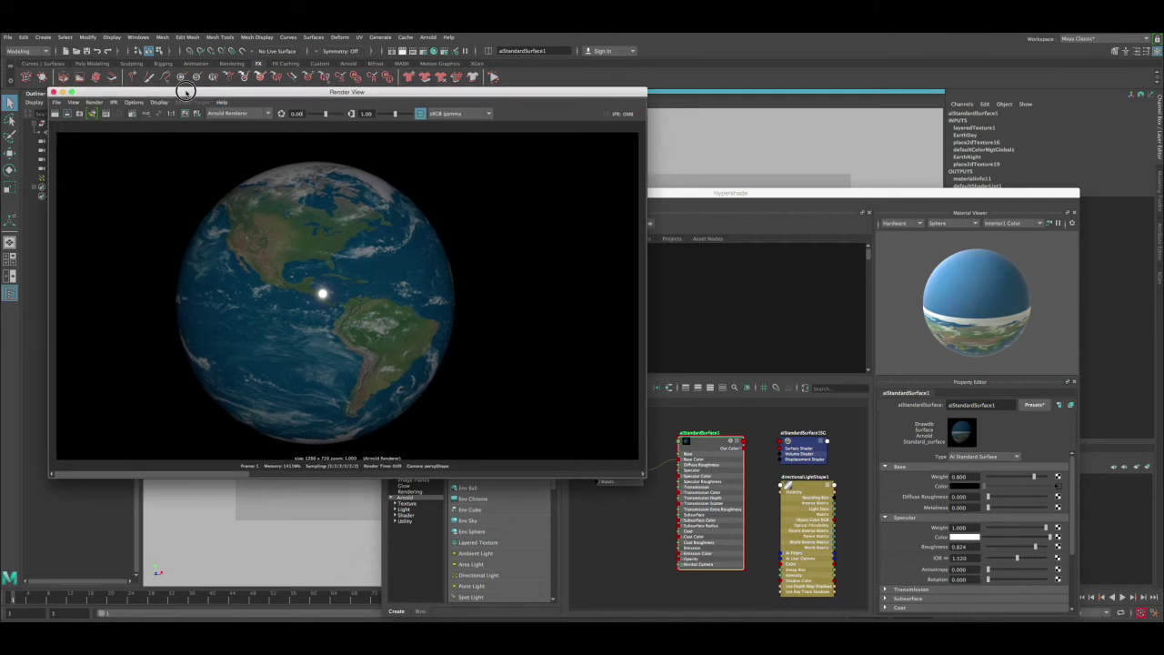
{"action": "left_click", "coordinate": [56, 115]}
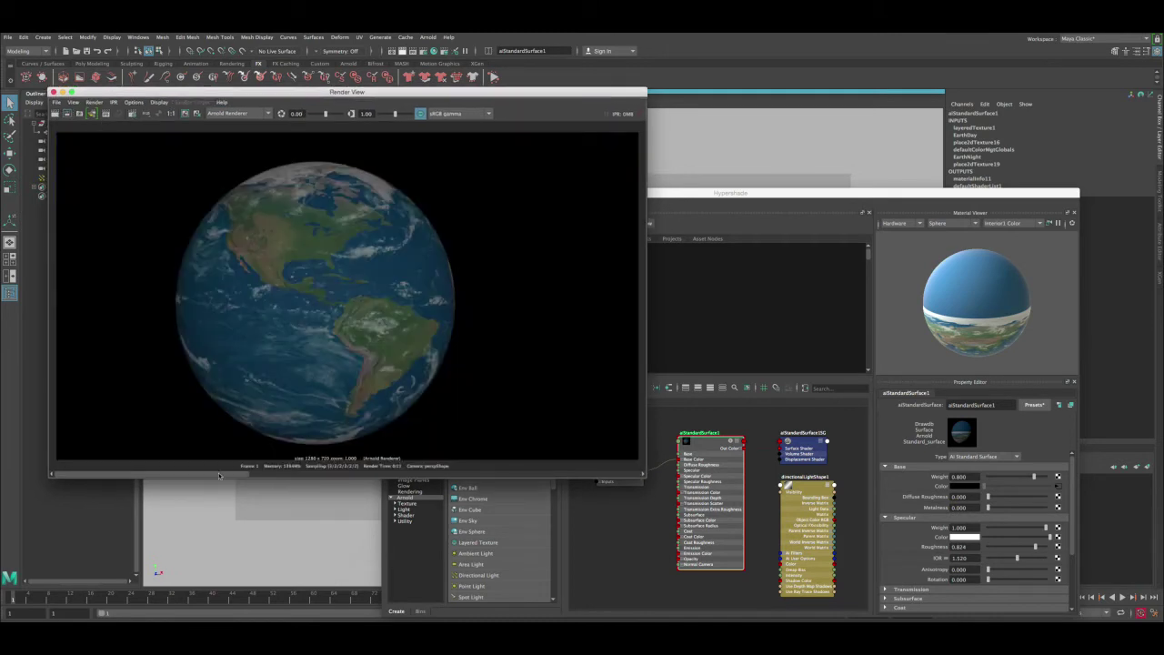
{"action": "left_click", "coordinate": [323, 474]}
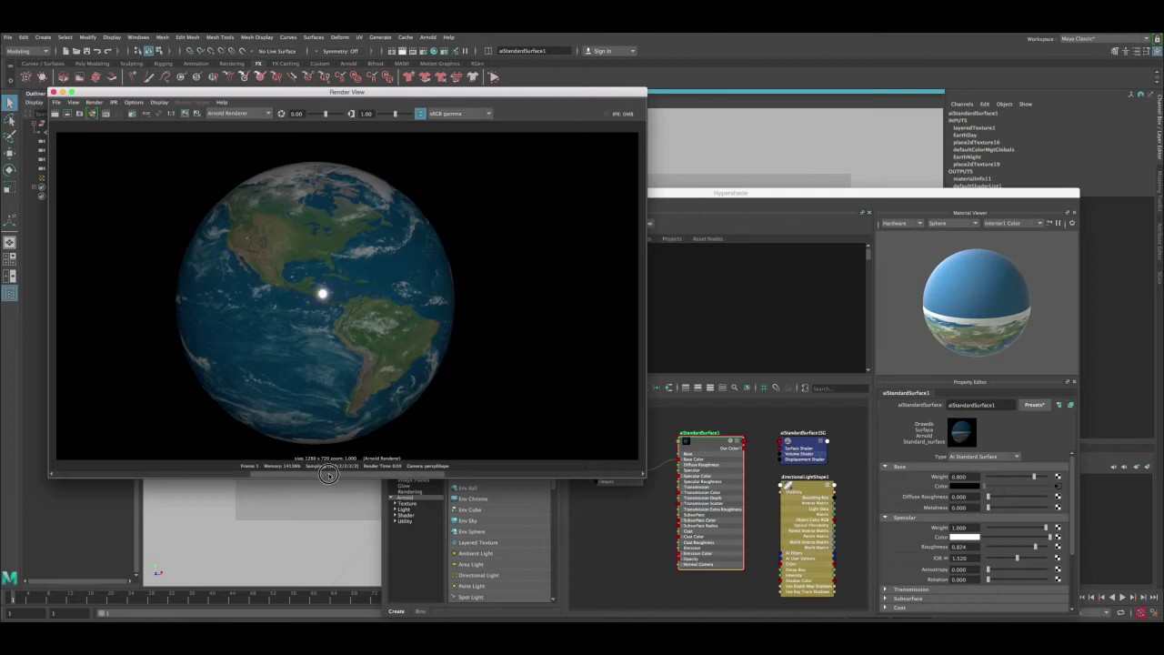
{"action": "left_click_drag", "start_coordinate": [328, 473], "coordinate": [300, 478]}
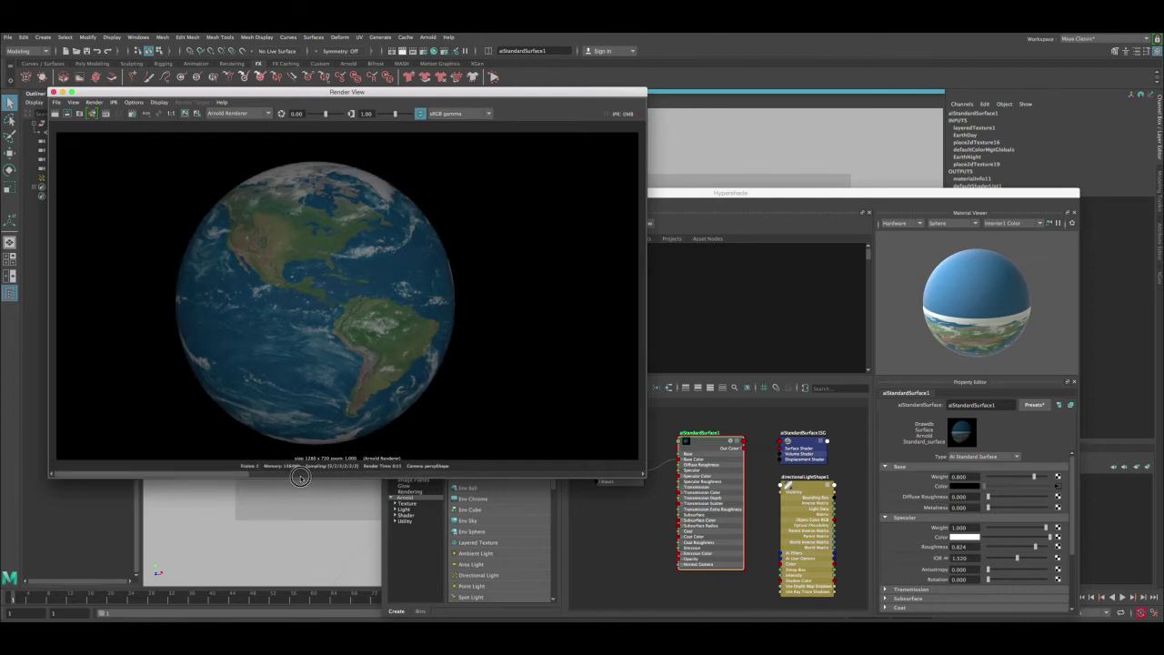
{"action": "left_click", "coordinate": [268, 476]}
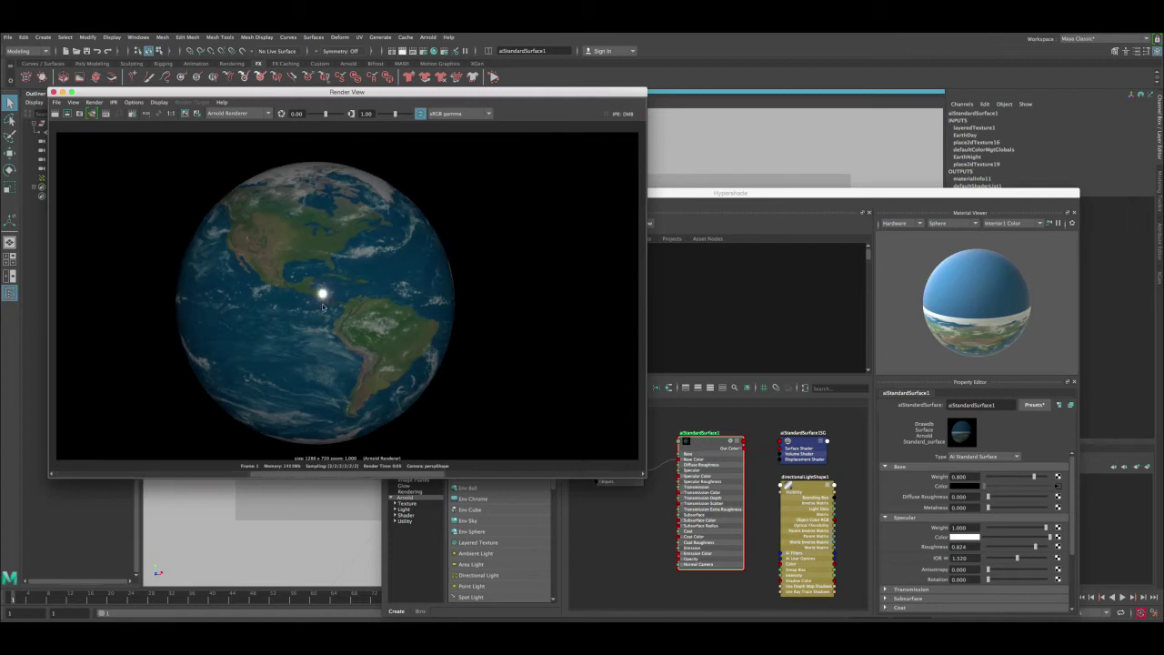
{"action": "left_click", "coordinate": [109, 475]}
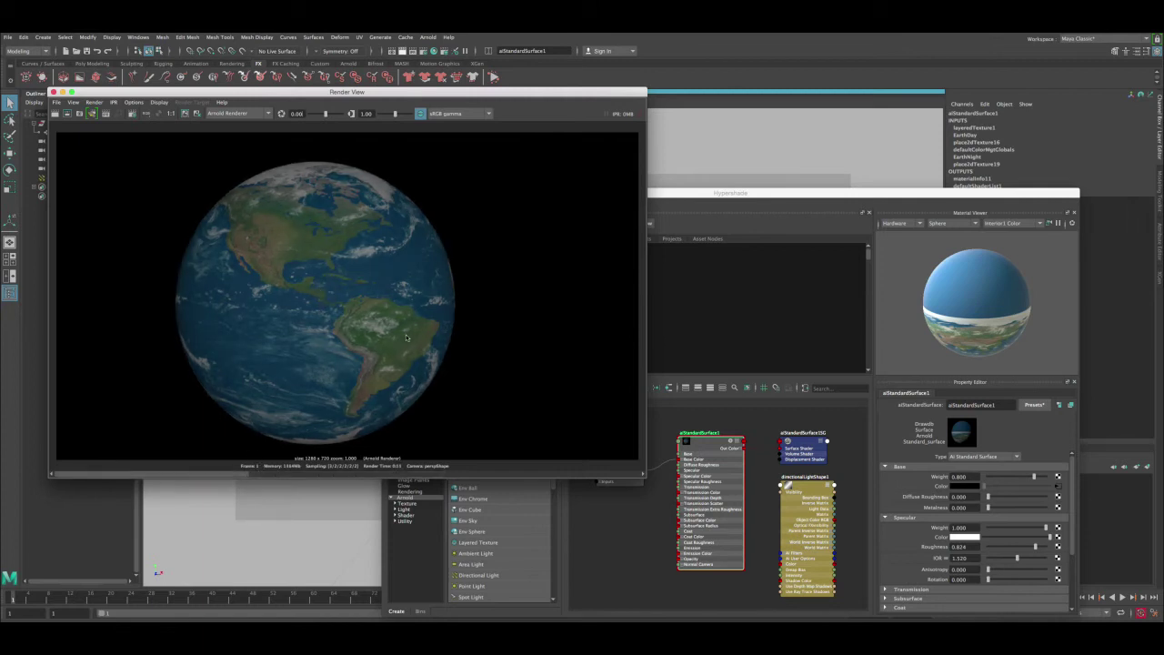
- Set the base weight of aiStandardSurface1 to 1.000, then re-render and compare the globe with the kept images
{"action": "left_click", "coordinate": [962, 476]}
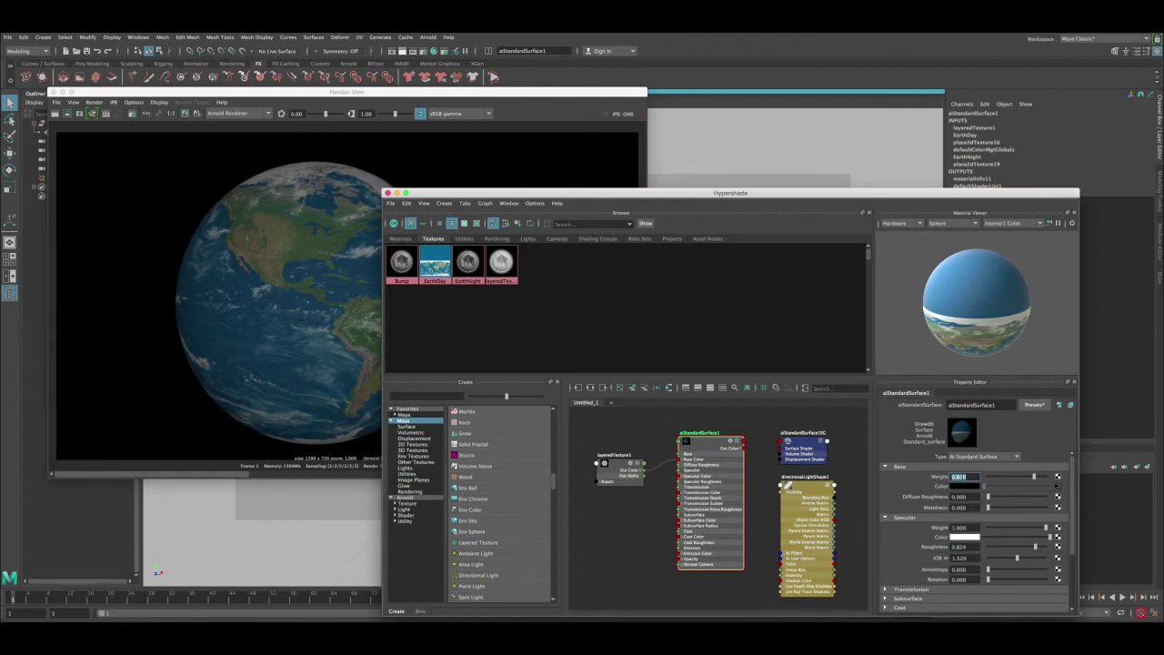
{"action": "left_click_drag", "start_coordinate": [1043, 480], "coordinate": [1053, 478]}
{"action": "left_click", "coordinate": [192, 121]}
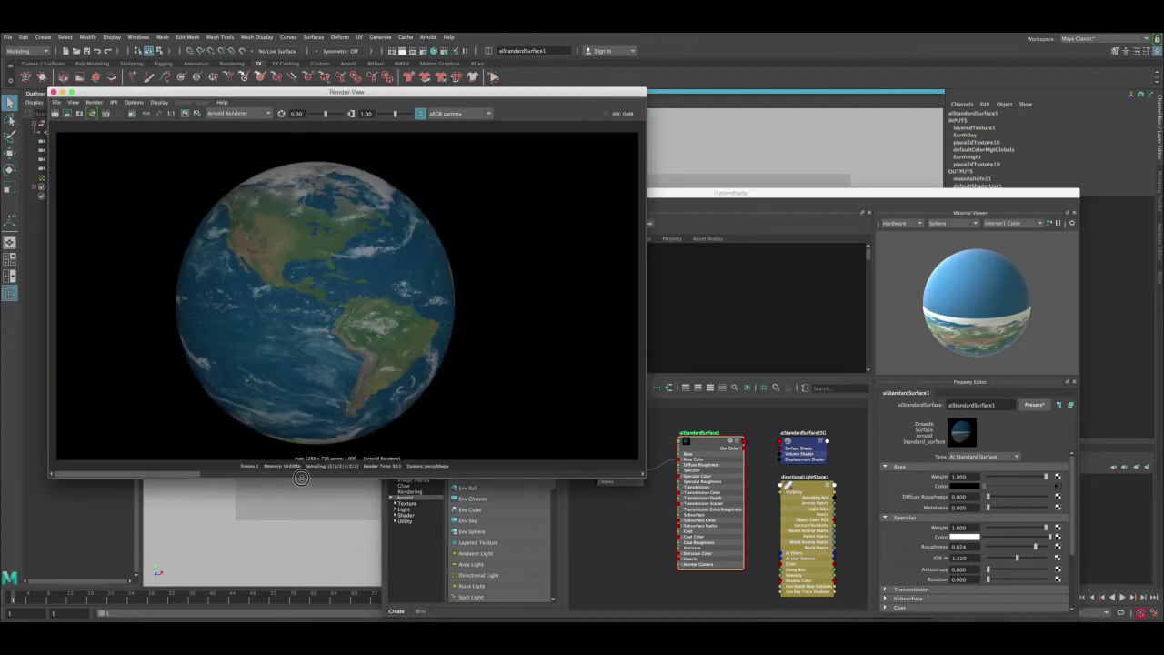
{"action": "left_click_drag", "start_coordinate": [189, 474], "coordinate": [221, 470]}
- Set the directional light's intensity to 4
{"action": "left_click_drag", "start_coordinate": [411, 95], "coordinate": [791, 111]}
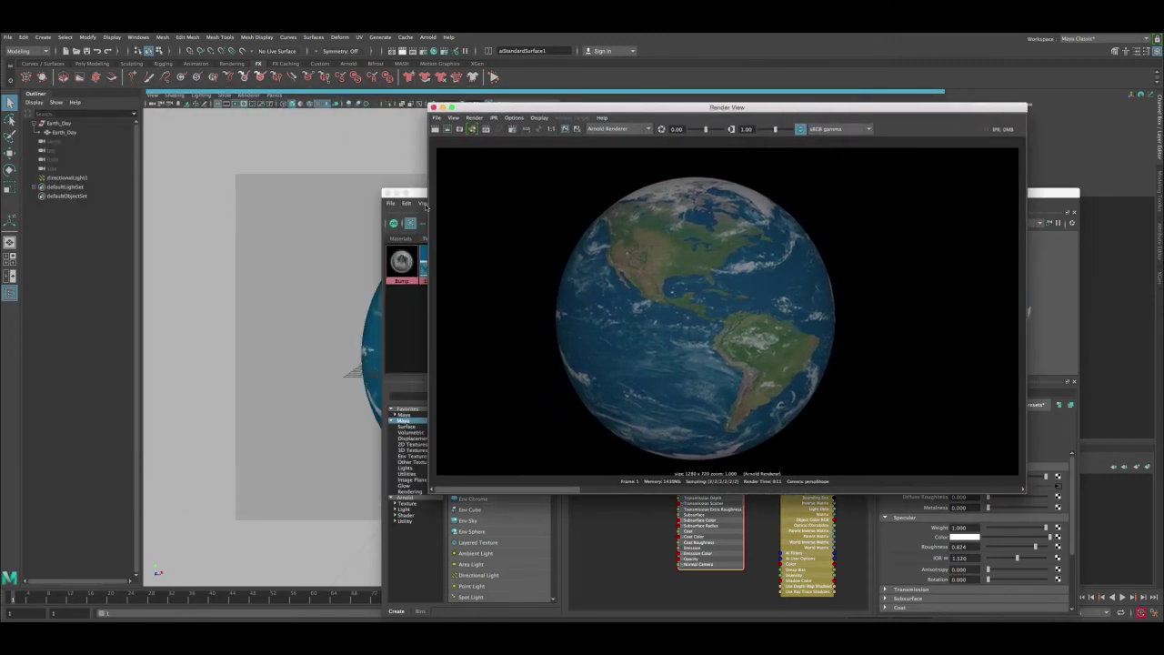
{"action": "left_click_drag", "start_coordinate": [414, 193], "coordinate": [78, 187]}
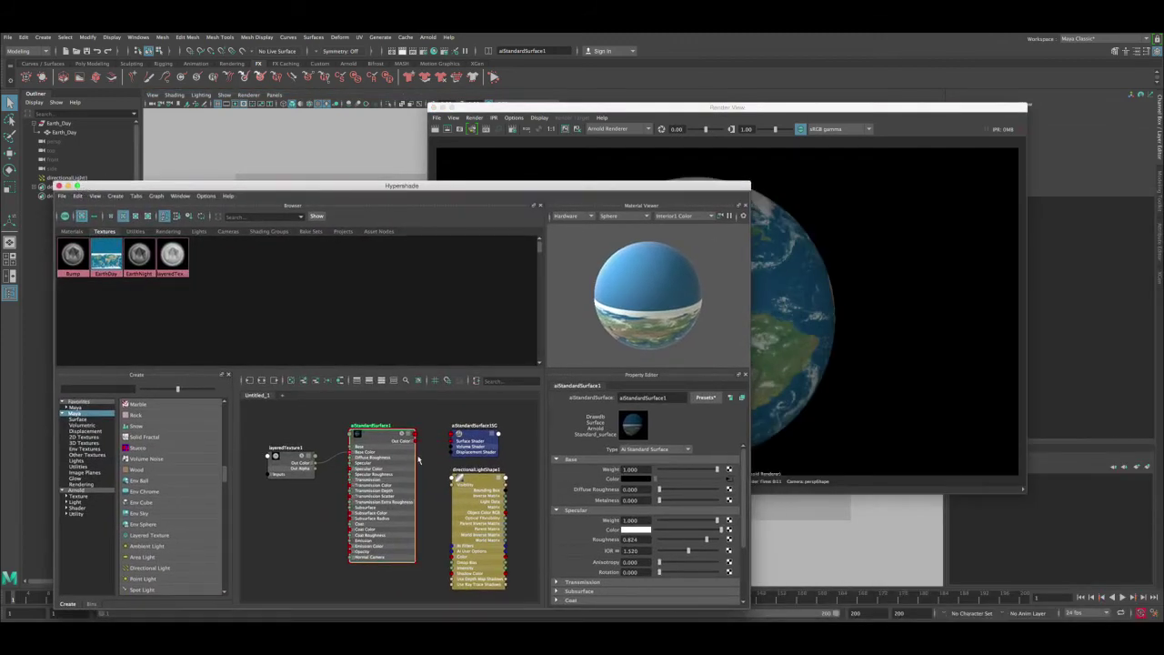
{"action": "left_click", "coordinate": [474, 478]}
{"action": "left_click", "coordinate": [636, 475]}
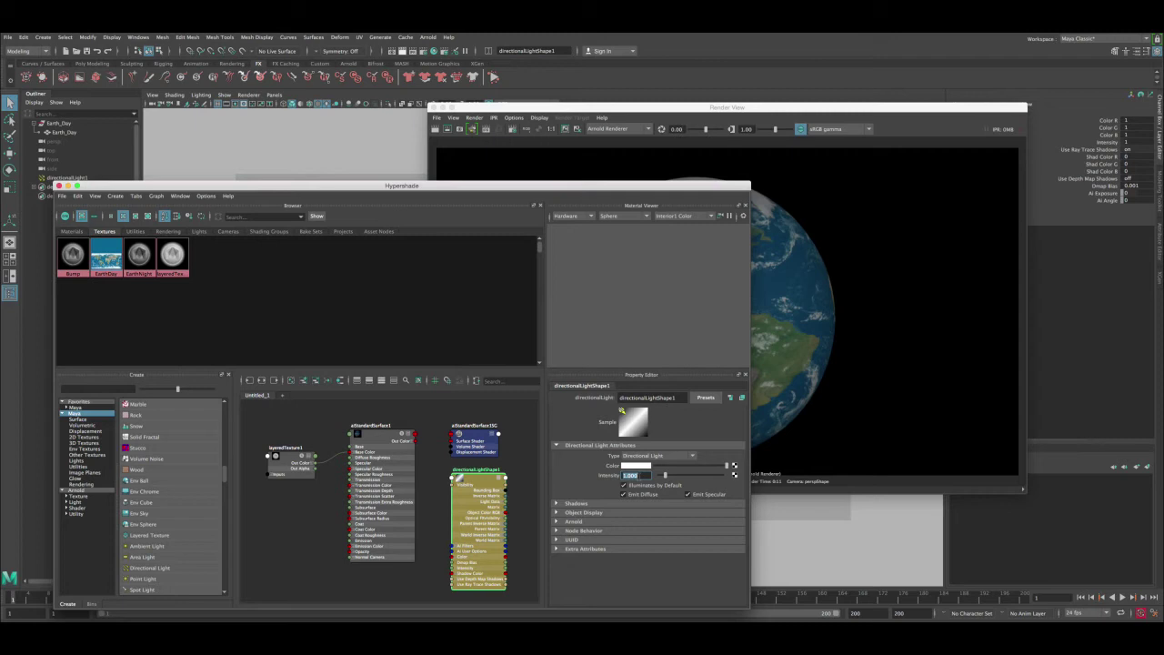
{"action": "type", "text": "4"}
{"action": "key", "text": "Return"}
{"action": "left_click_drag", "start_coordinate": [451, 186], "coordinate": [634, 325]}
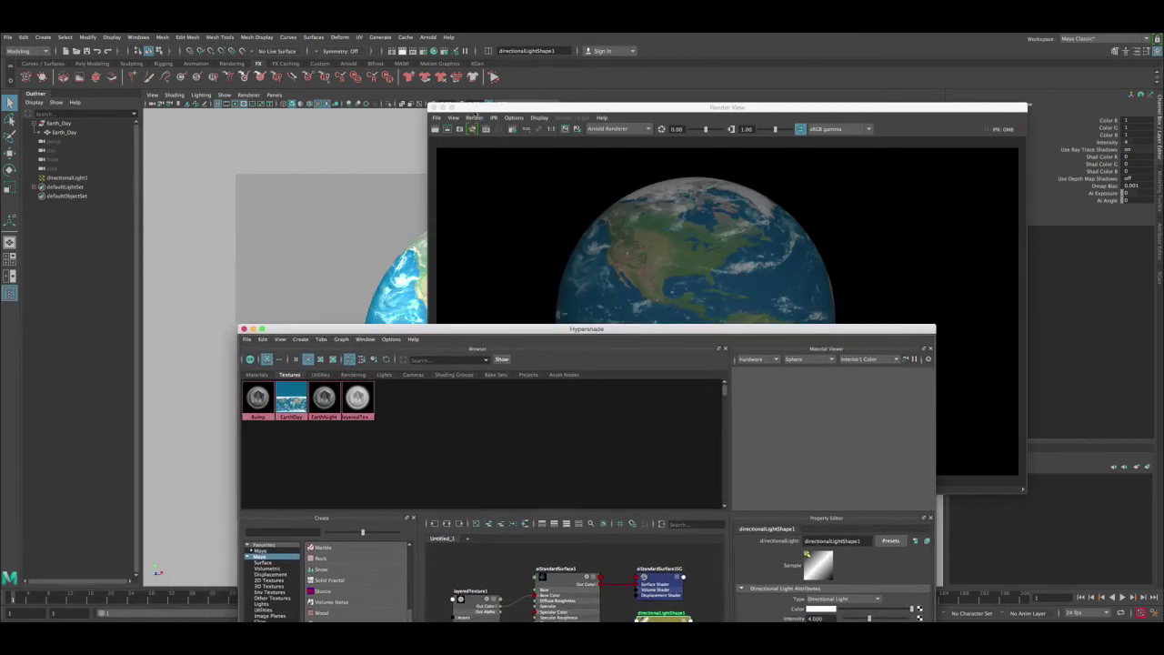
- Browse the kept renders, remove the one with the bright highlight, and render the globe with the stronger light
{"action": "left_click_drag", "start_coordinate": [638, 122], "coordinate": [251, 94]}
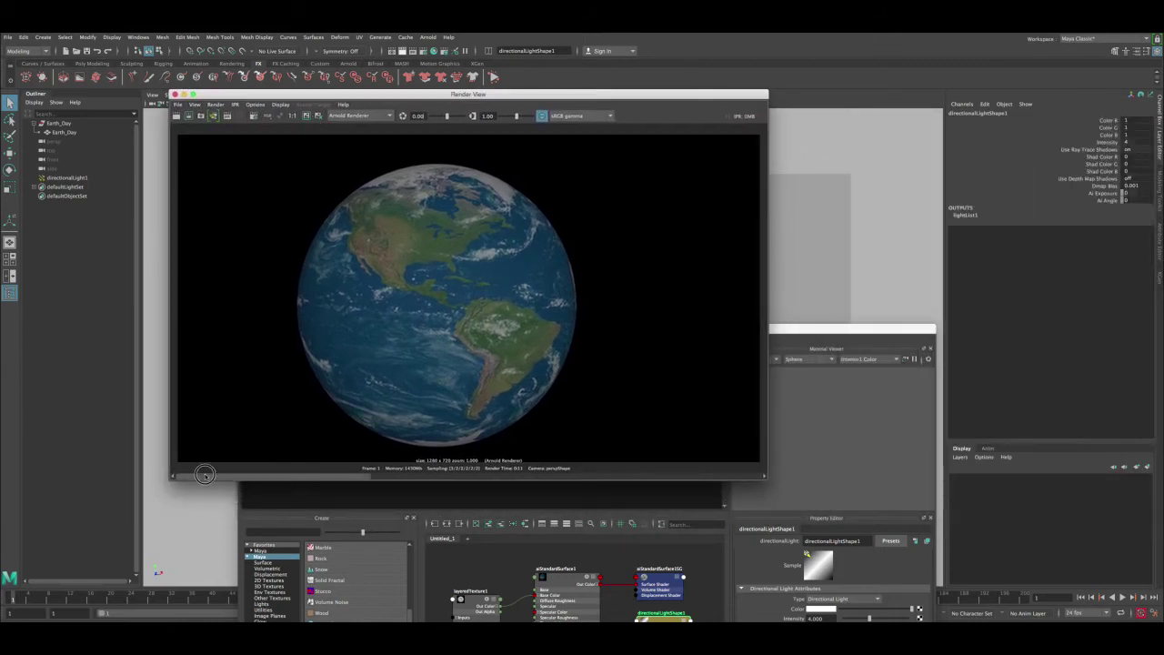
{"action": "left_click", "coordinate": [698, 476]}
{"action": "left_click", "coordinate": [700, 476]}
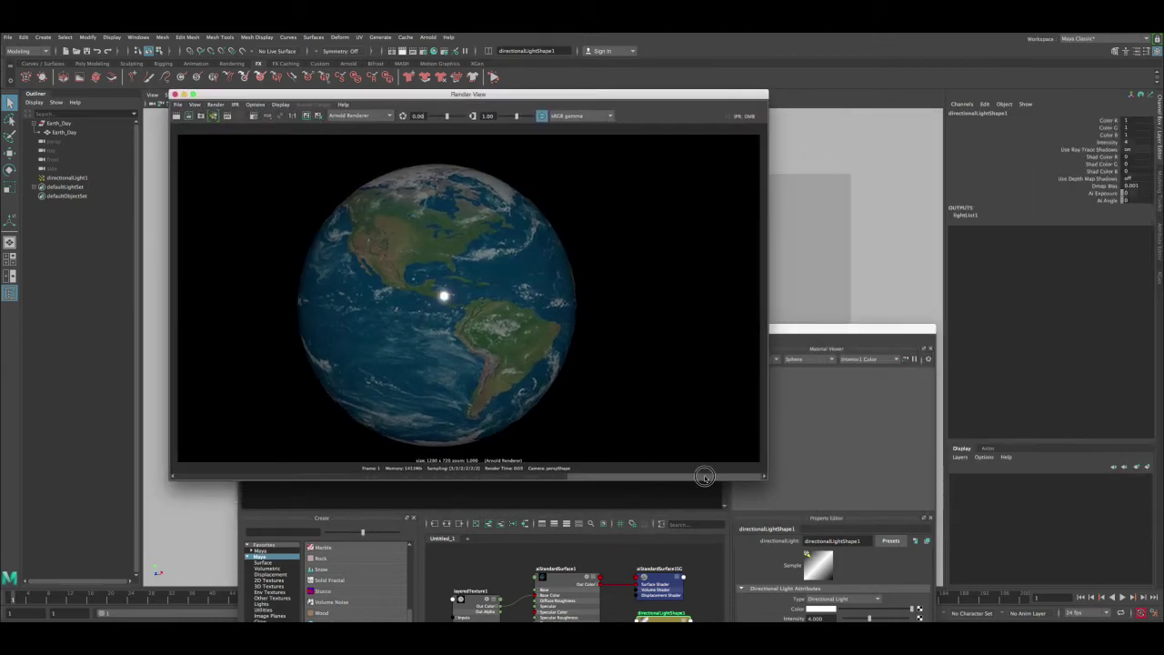
{"action": "left_click", "coordinate": [320, 116]}
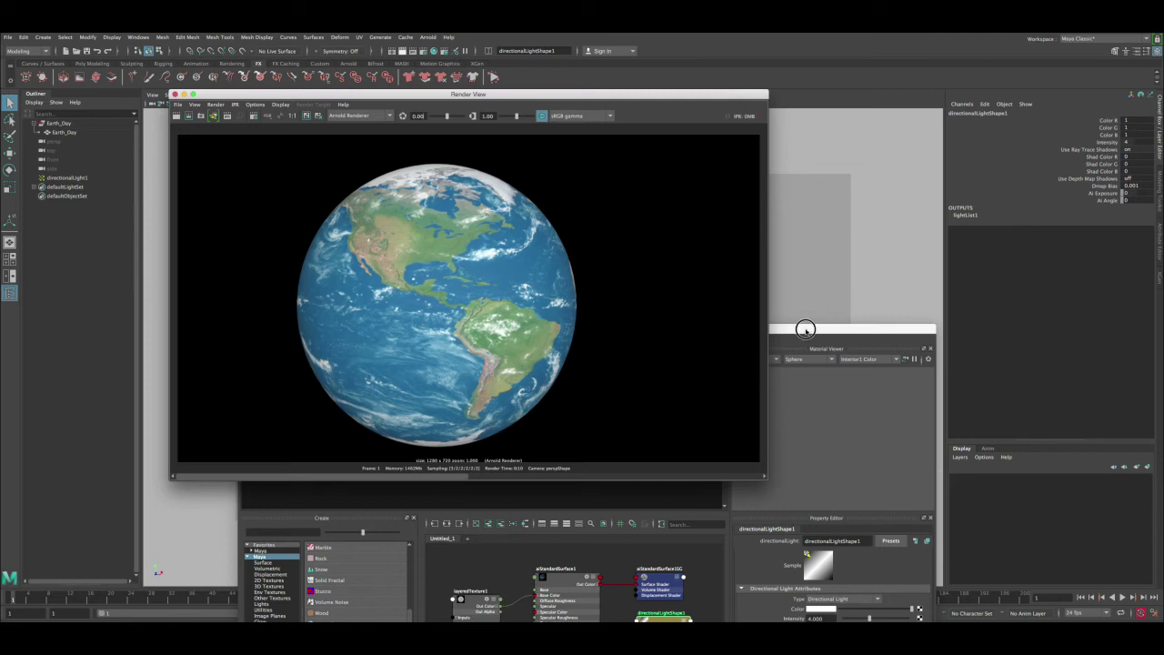
- Set the diffuse roughness of aiStandardSurface1 to 0.8
{"action": "left_click_drag", "start_coordinate": [805, 330], "coordinate": [816, 279]}
{"action": "left_click", "coordinate": [573, 525]}
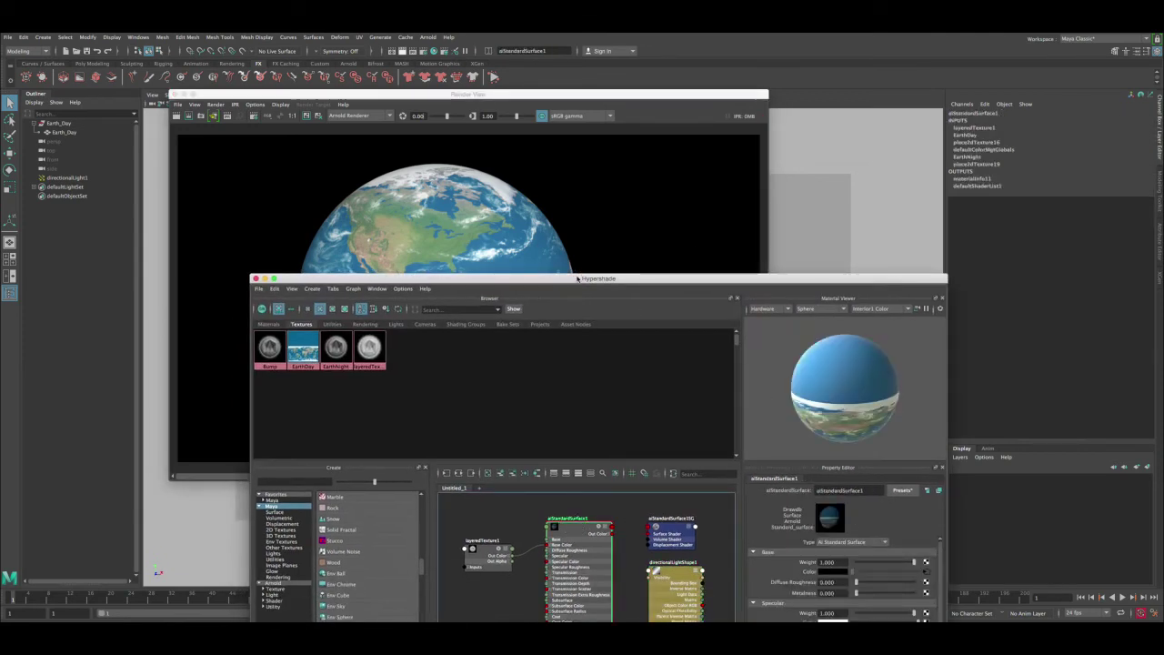
{"action": "left_click_drag", "start_coordinate": [577, 278], "coordinate": [646, 168]}
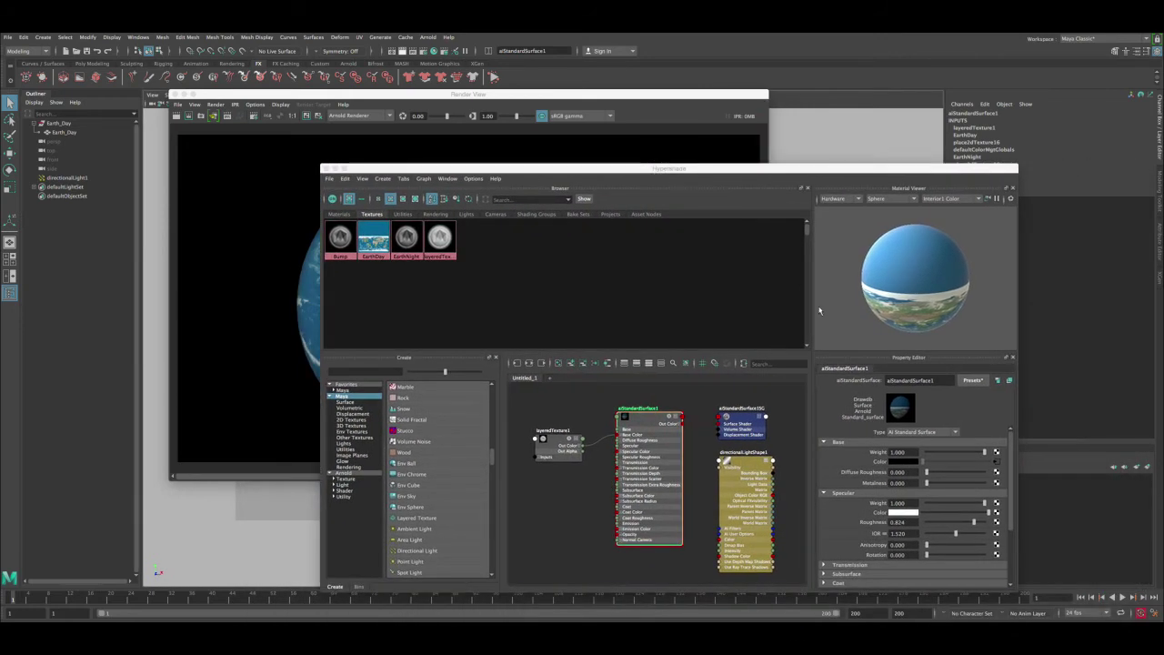
{"action": "left_click", "coordinate": [411, 95]}
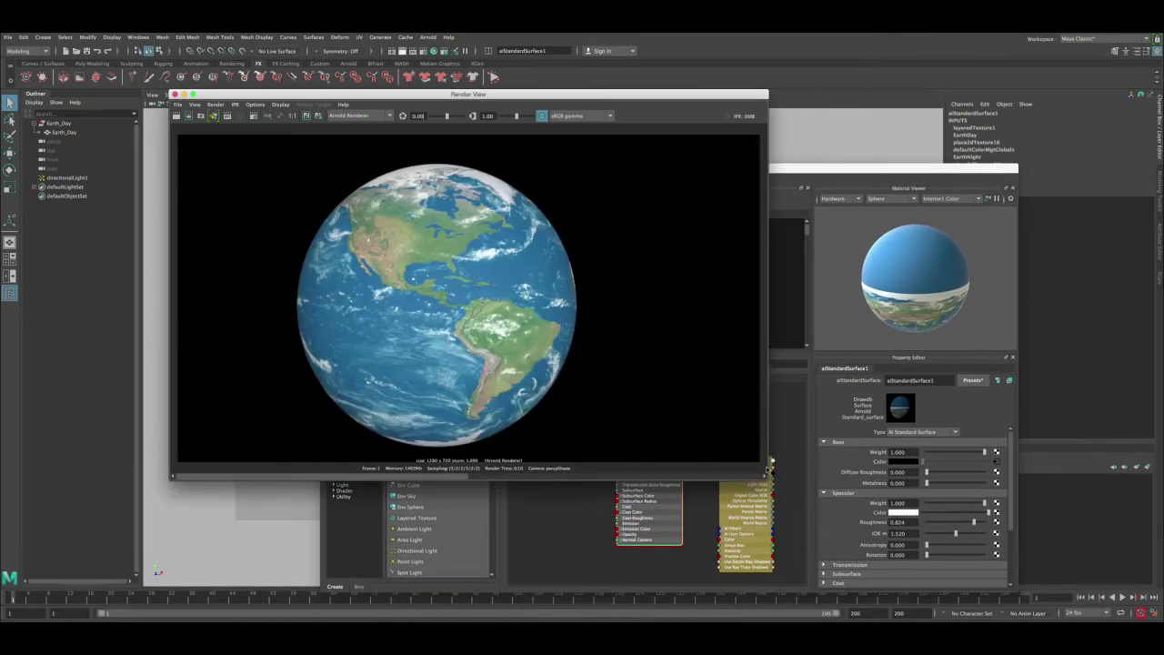
{"action": "left_click", "coordinate": [772, 467]}
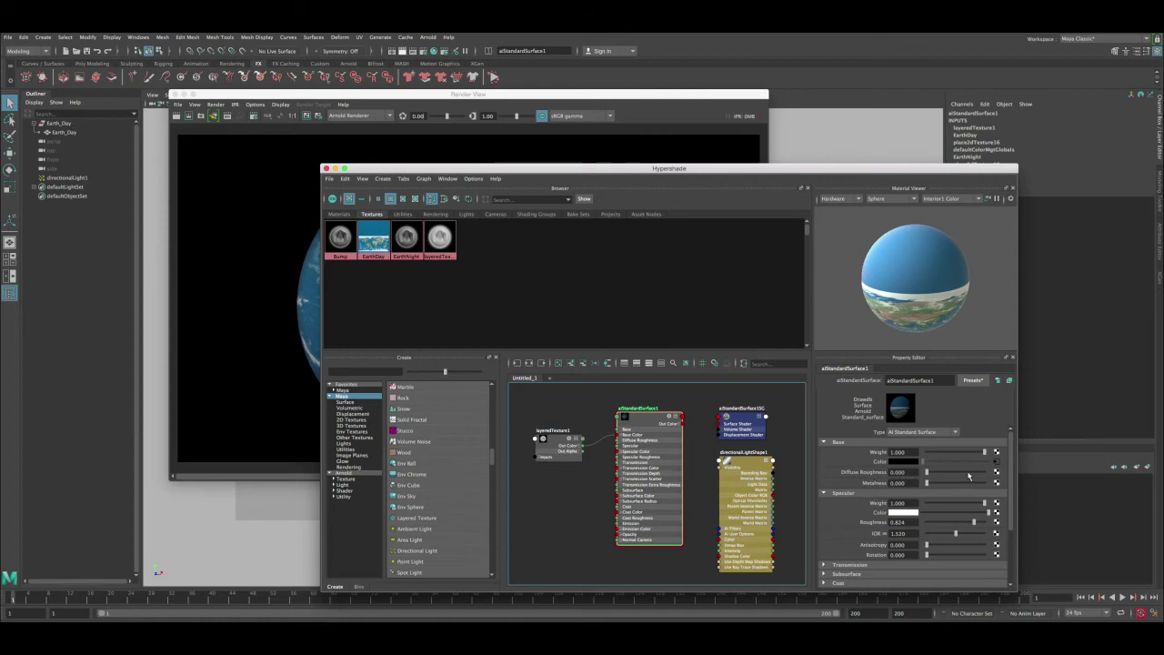
{"action": "left_click", "coordinate": [898, 472]}
{"action": "type", "text": "0."}
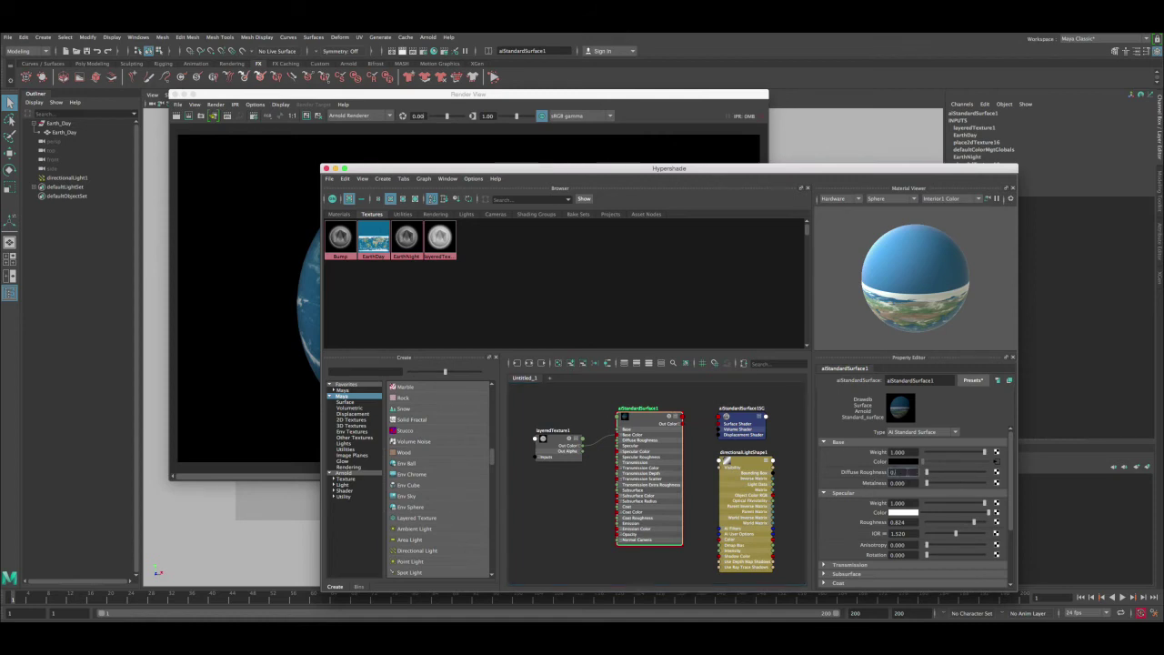
{"action": "type", "text": "8"}
{"action": "key", "text": "Return"}
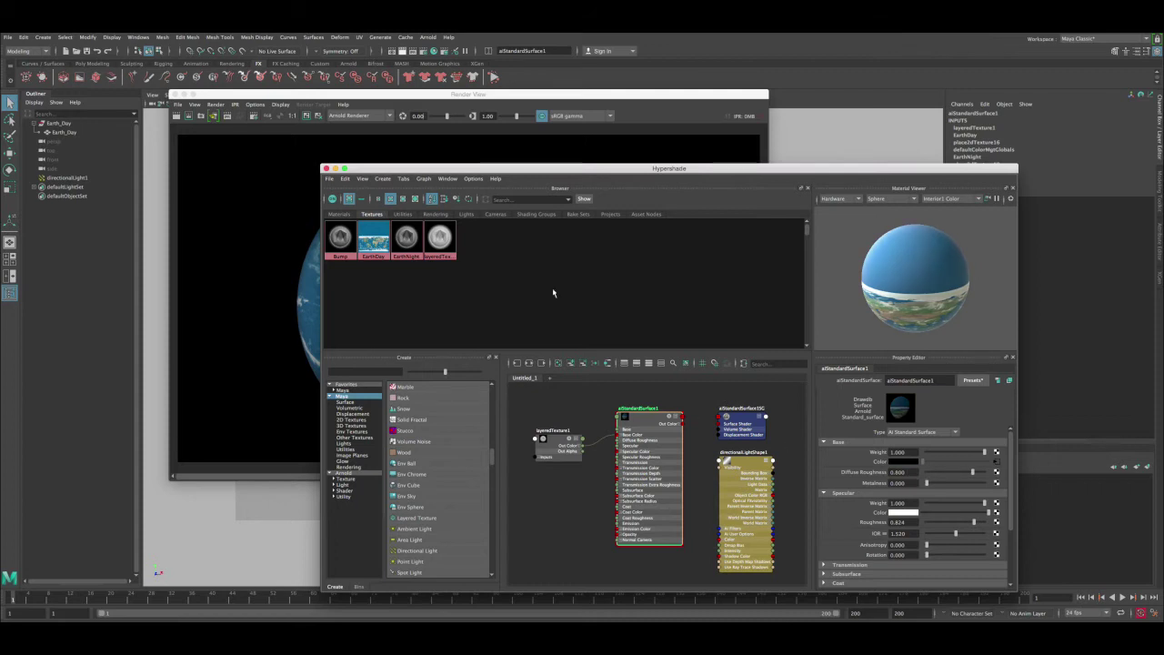
- Keep the current image, re-render the globe with the rougher diffuse, and compare the two renders
{"action": "left_click", "coordinate": [323, 97]}
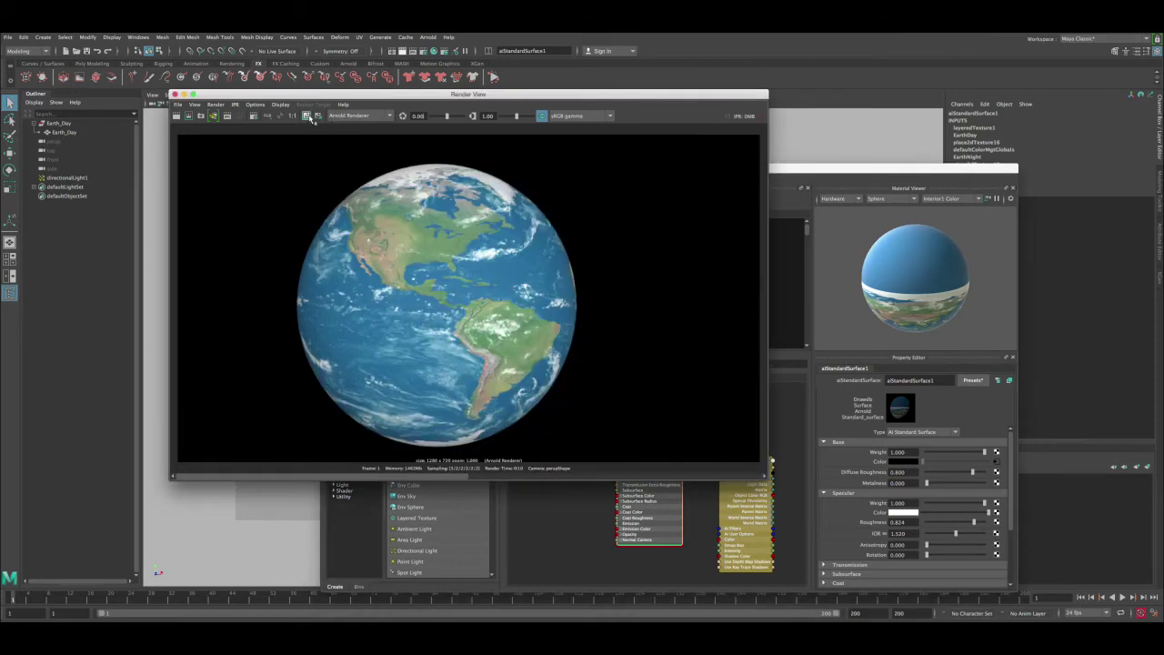
{"action": "left_click", "coordinate": [176, 115]}
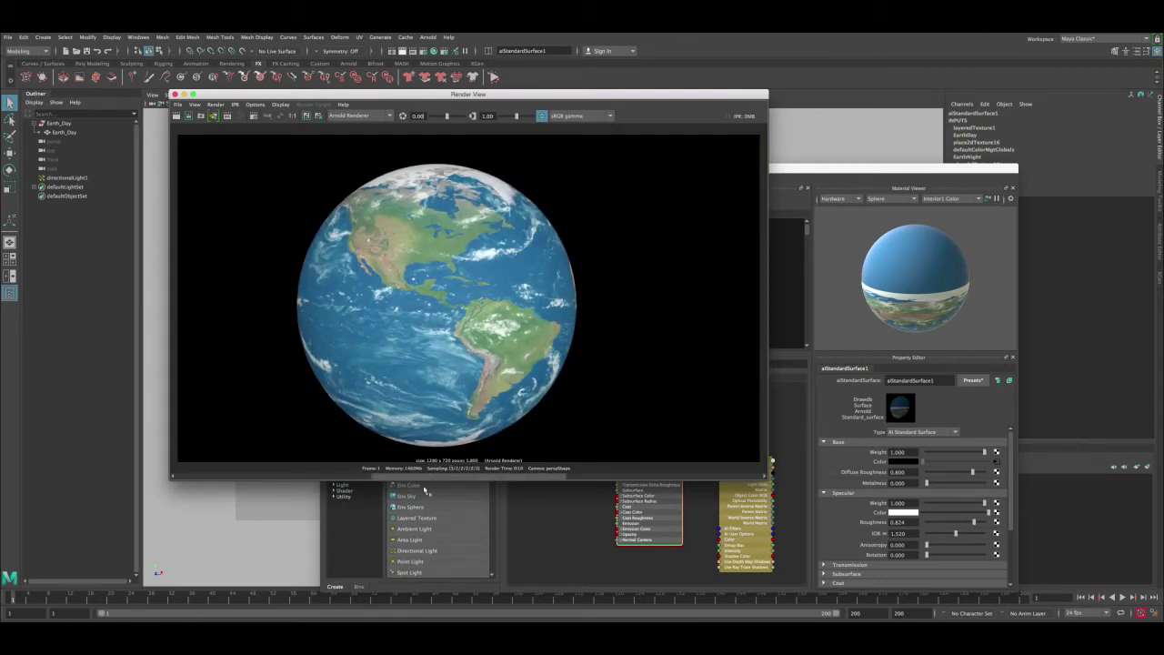
{"action": "left_click_drag", "start_coordinate": [424, 476], "coordinate": [210, 479]}
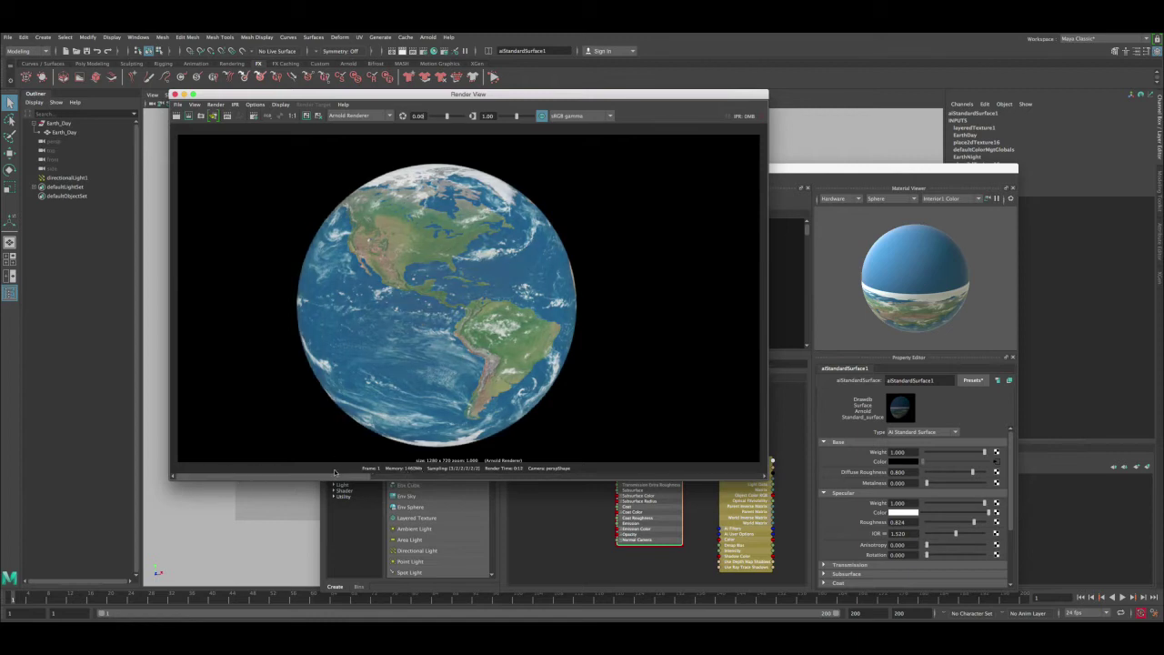
- Scroll through the kept renders to compare the globe's shading between them
{"action": "left_click_drag", "start_coordinate": [338, 476], "coordinate": [396, 476]}
{"action": "mouse_move", "coordinate": [364, 480]}
{"action": "left_mouse_down"}
{"action": "mouse_move", "coordinate": [424, 477]}
{"action": "mouse_move", "coordinate": [386, 475]}
{"action": "left_mouse_up"}
{"action": "left_click_drag", "start_coordinate": [324, 477], "coordinate": [717, 482]}
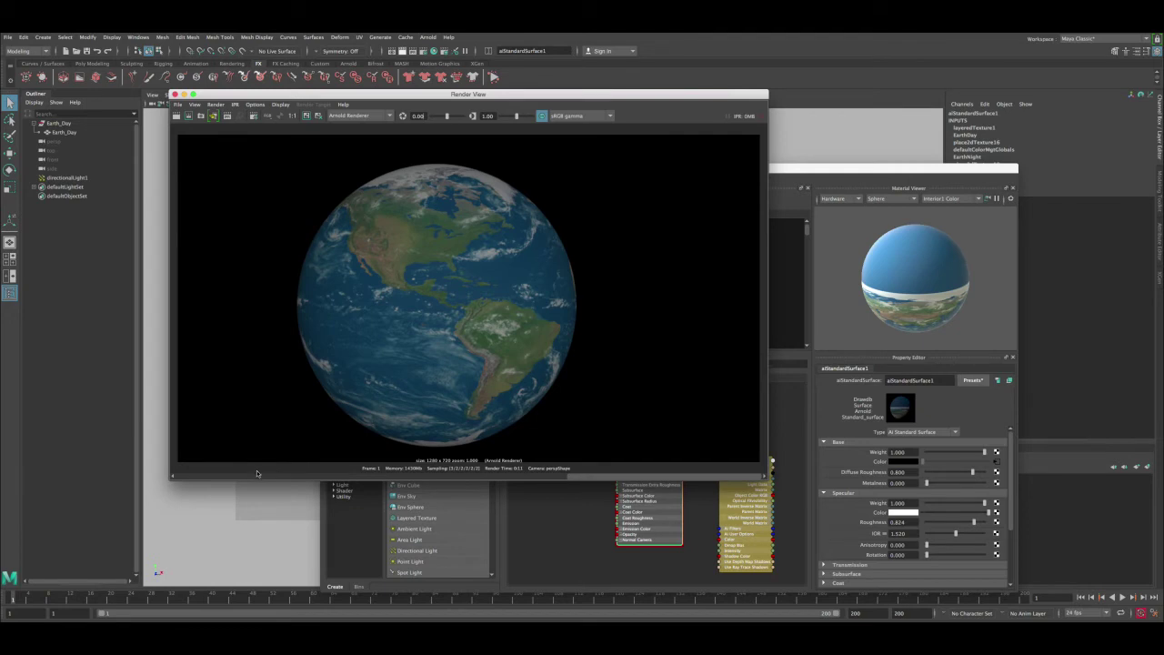
{"action": "left_click", "coordinate": [223, 477]}
{"action": "left_click_drag", "start_coordinate": [223, 476], "coordinate": [216, 476]}
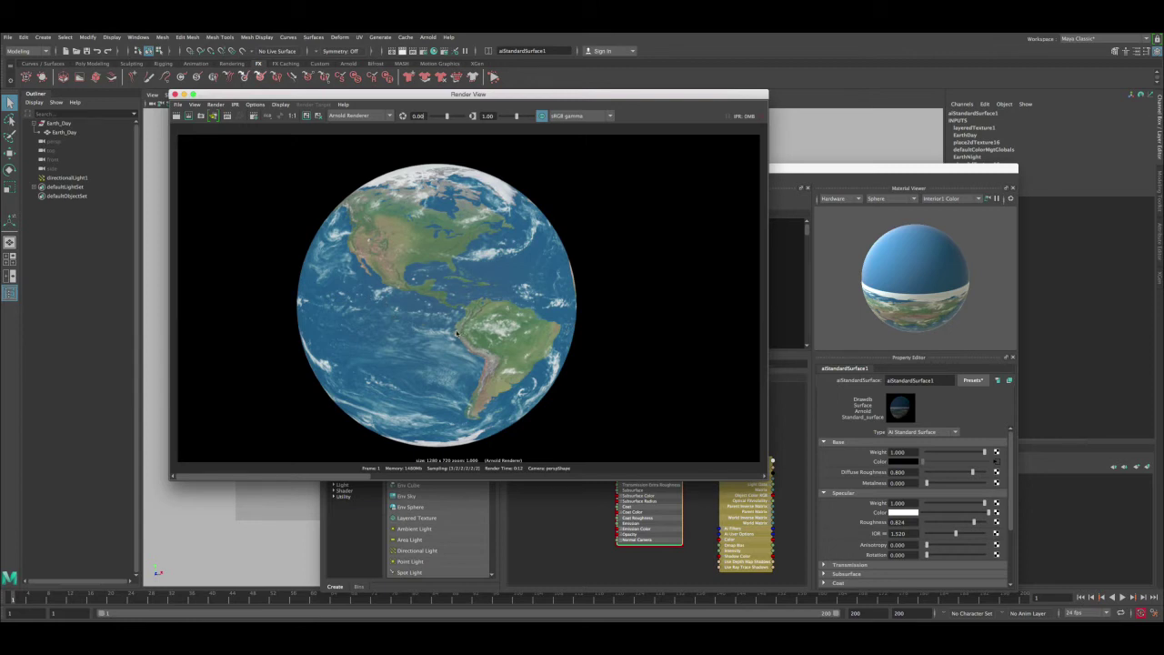
- Map a new Ramp texture to the alpha of the first layer in layeredTexture1
{"action": "left_click", "coordinate": [788, 172]}
{"action": "left_click", "coordinate": [552, 444]}
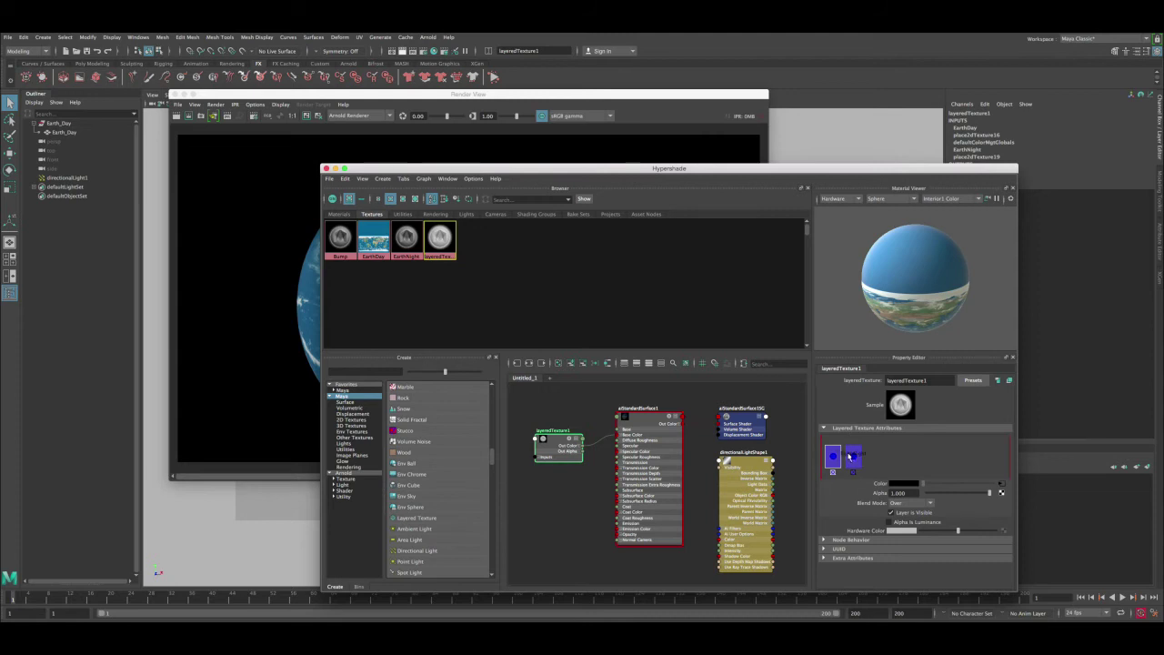
{"action": "left_click", "coordinate": [1002, 493]}
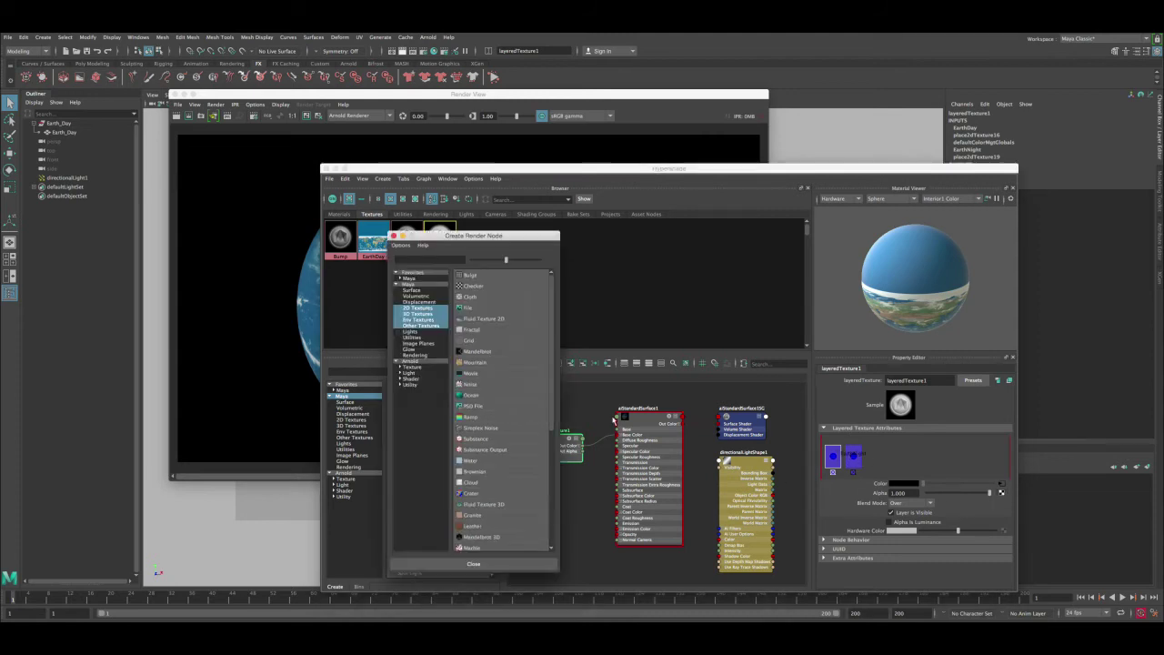
{"action": "left_click", "coordinate": [473, 417]}
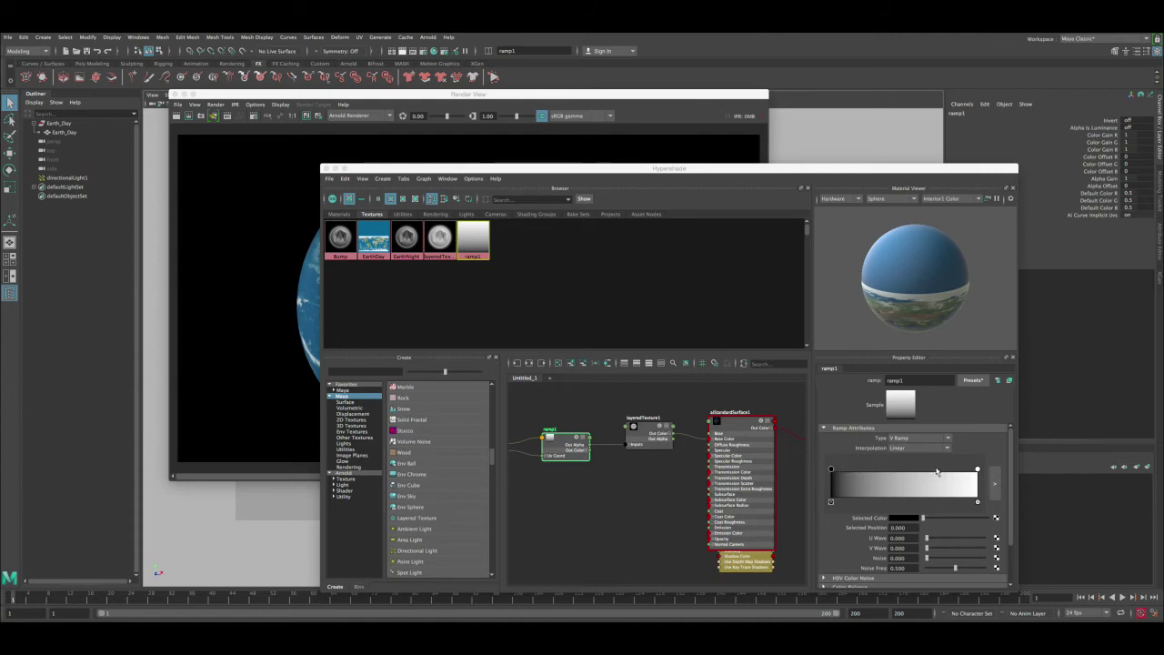
- Close the Render View and shift the Hypershade aside briefly to check the globe in the viewport
{"action": "left_click", "coordinate": [175, 93]}
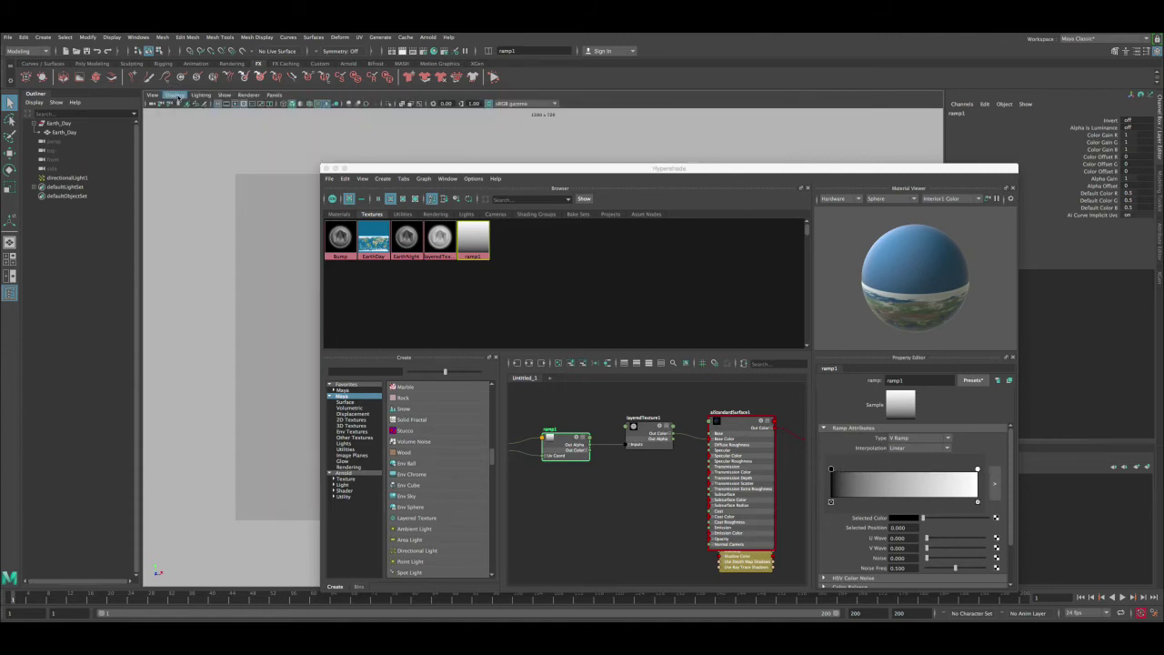
{"action": "left_click_drag", "start_coordinate": [400, 168], "coordinate": [721, 133]}
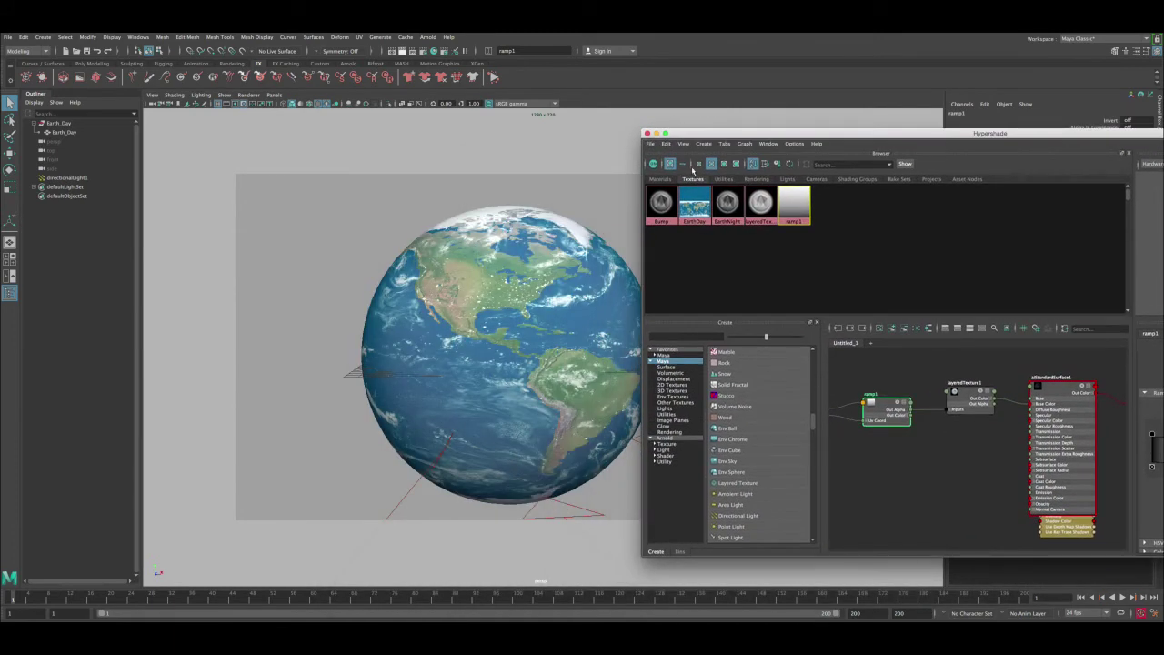
{"action": "left_click_drag", "start_coordinate": [702, 136], "coordinate": [678, 146]}
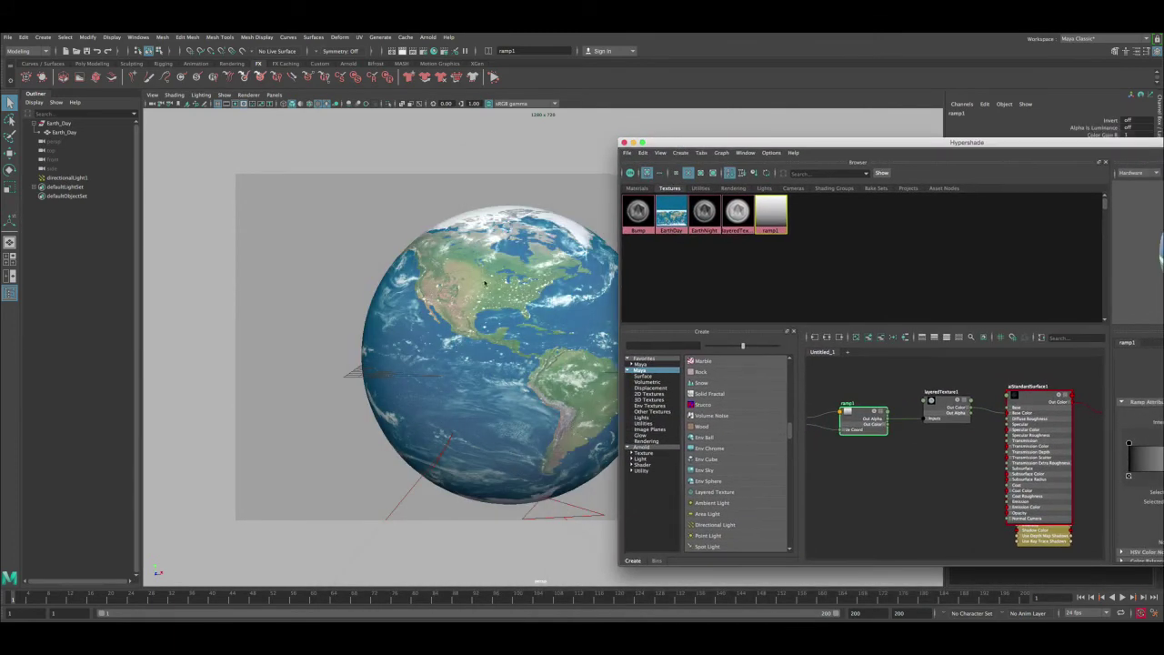
{"action": "left_click_drag", "start_coordinate": [733, 144], "coordinate": [378, 146]}
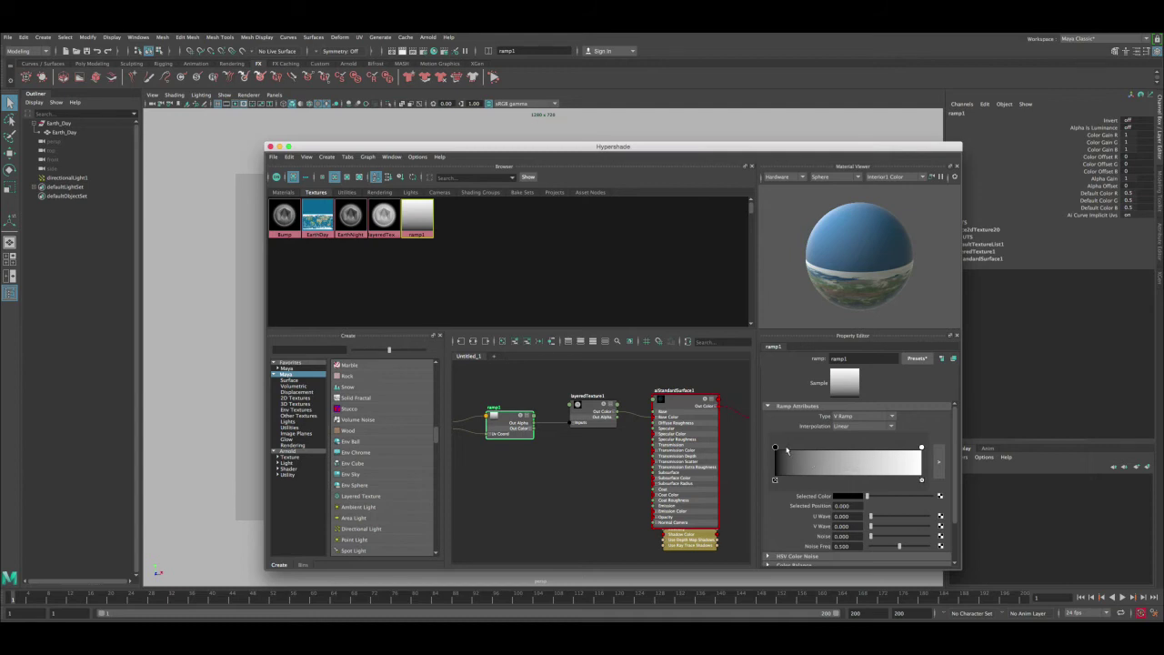
- Tighten ramp1's black-to-white transition to a sharp edge near 0.32, change its type to U Ramp, and check the globe
{"action": "left_click_drag", "start_coordinate": [921, 447], "coordinate": [823, 447]}
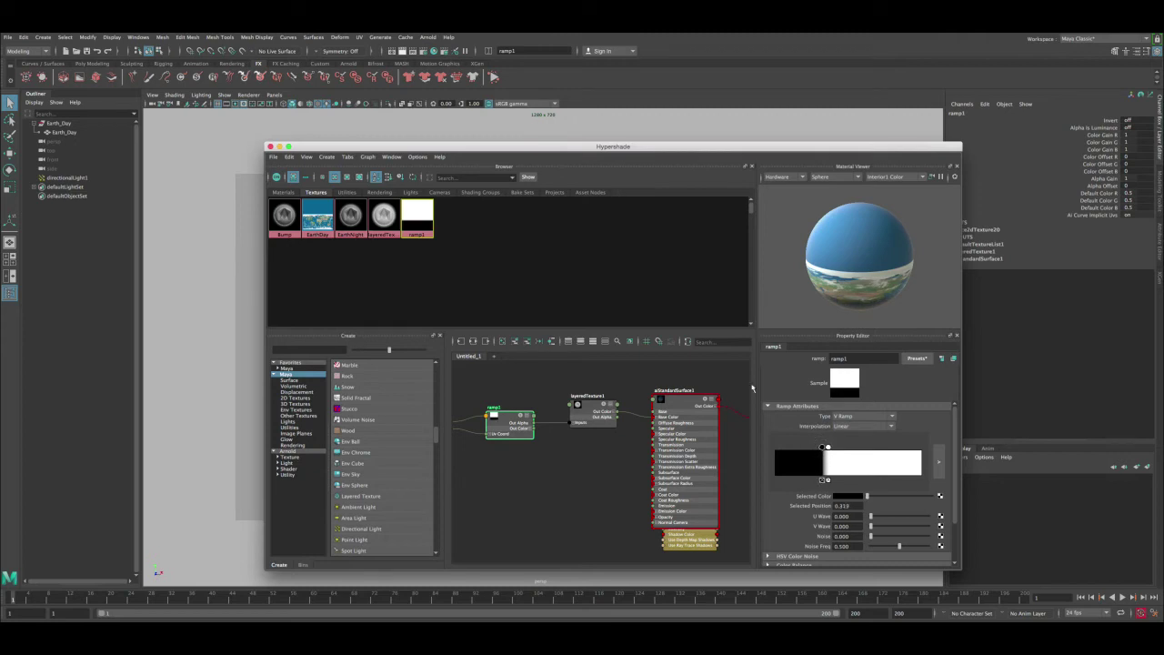
{"action": "left_click_drag", "start_coordinate": [443, 150], "coordinate": [774, 147]}
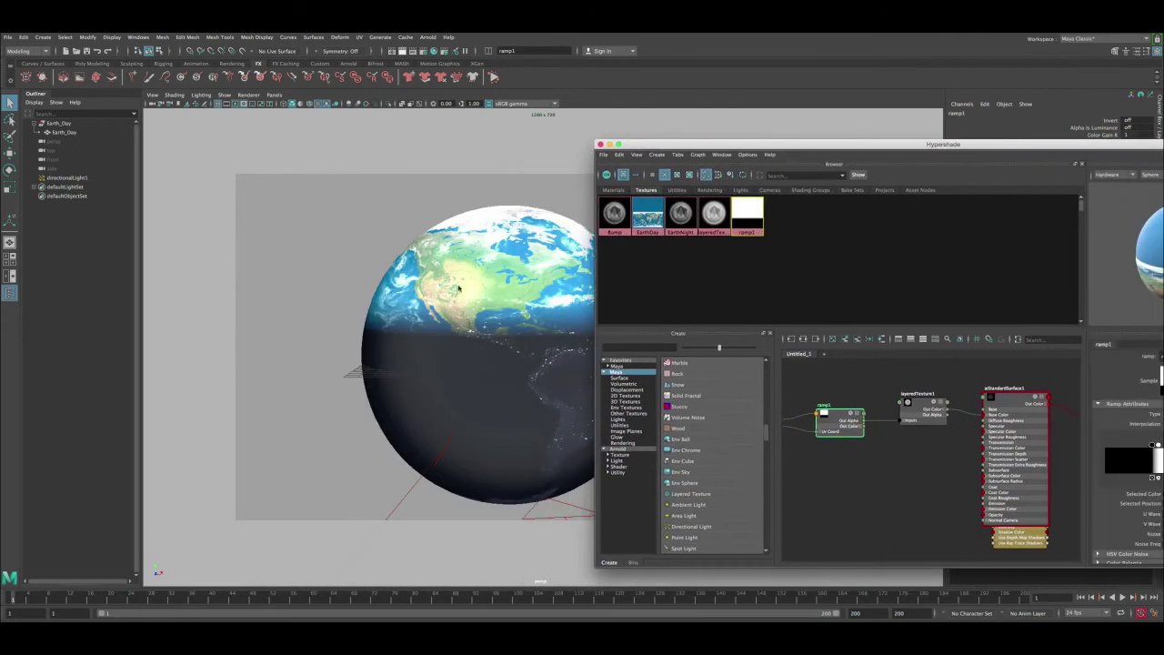
{"action": "left_click_drag", "start_coordinate": [684, 145], "coordinate": [378, 141]}
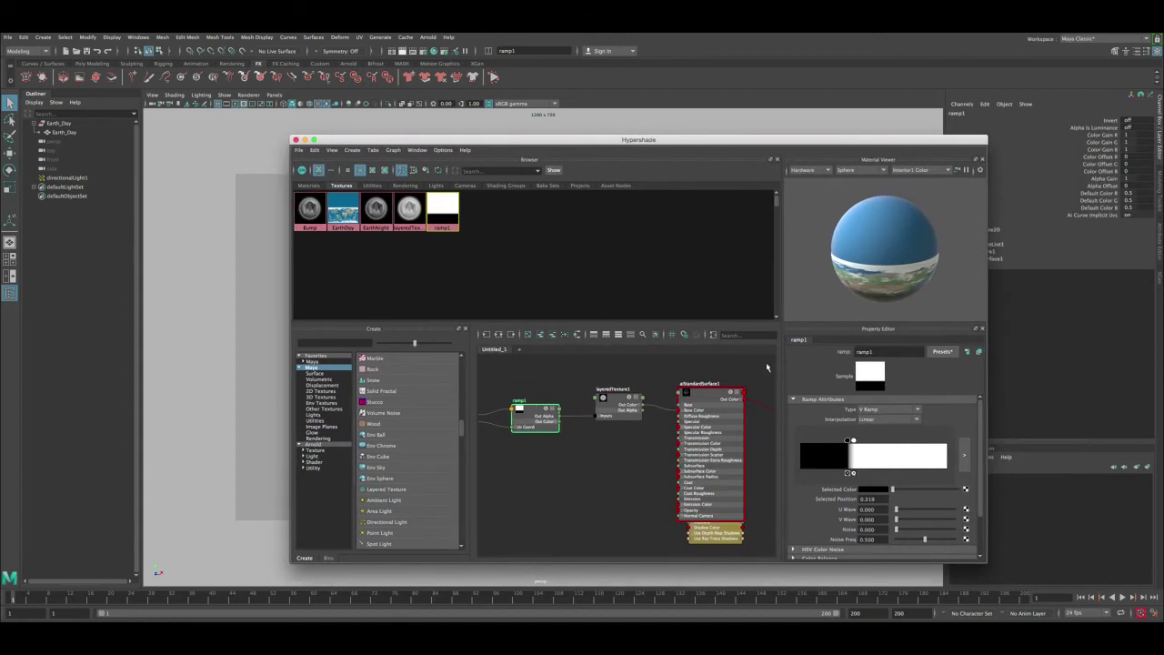
{"action": "left_click", "coordinate": [860, 410]}
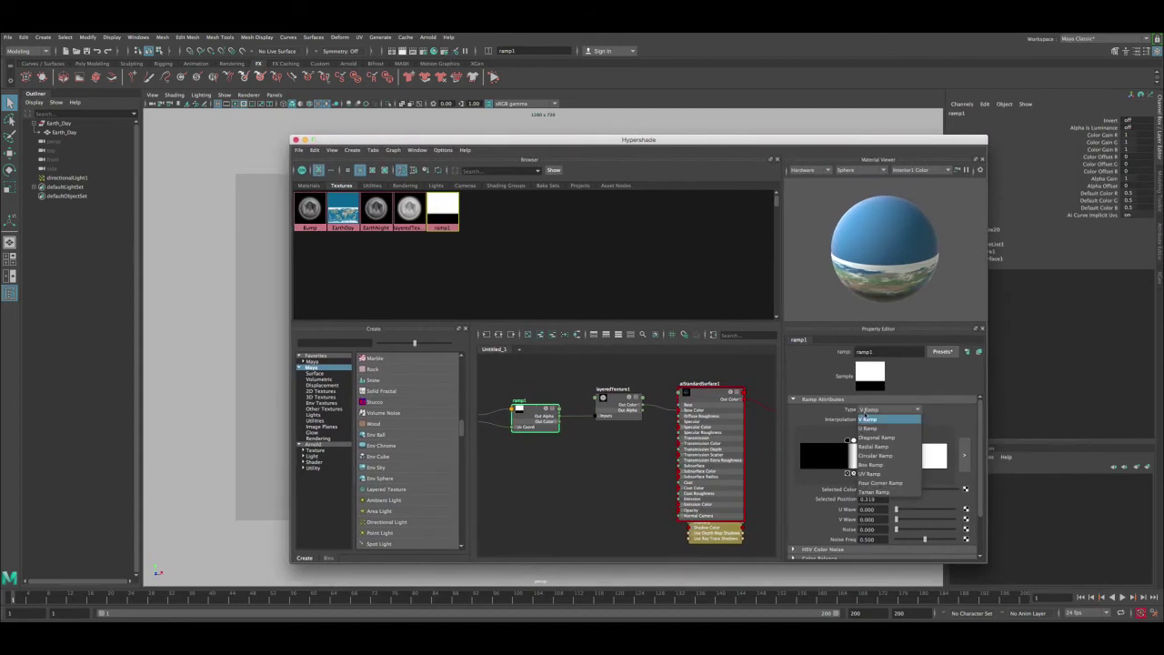
{"action": "left_click", "coordinate": [868, 427]}
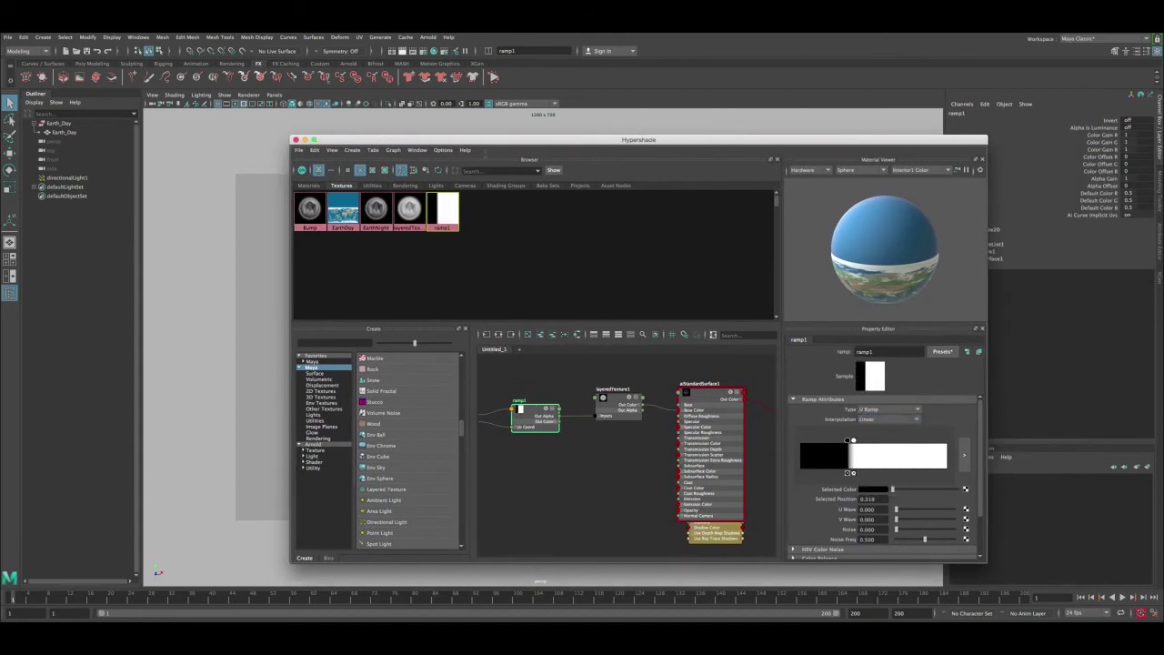
{"action": "left_click_drag", "start_coordinate": [476, 137], "coordinate": [836, 134]}
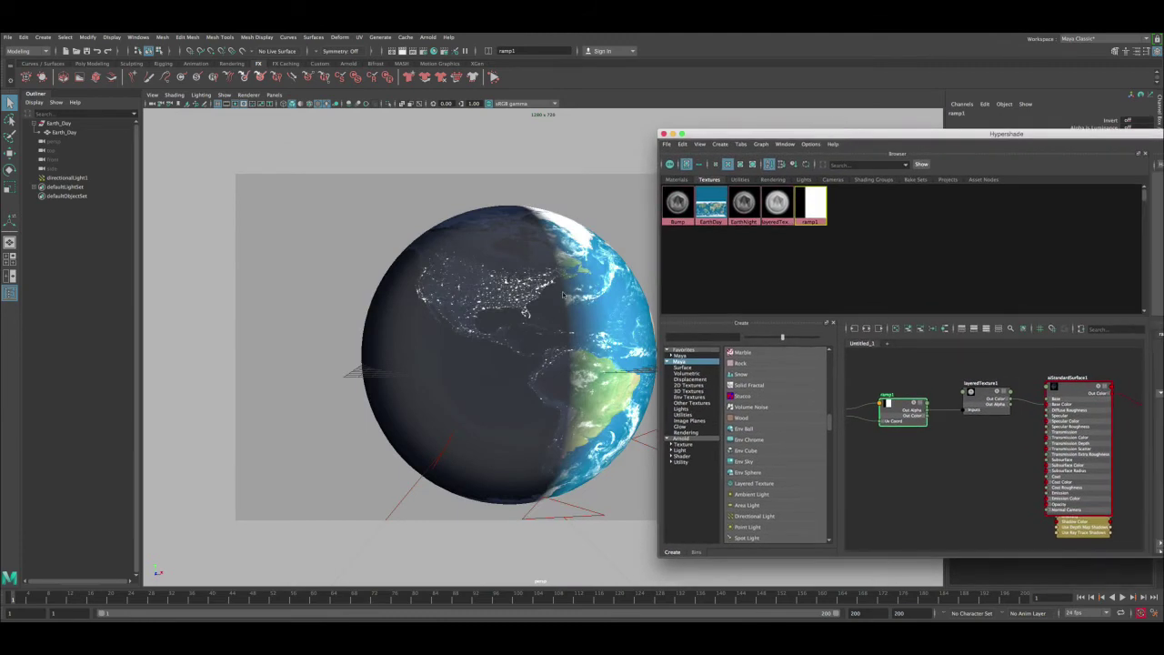
- Move ramp1's black handle to about 0.263 and its white handle to about 0.498
{"action": "left_click_drag", "start_coordinate": [735, 135], "coordinate": [617, 130]}
{"action": "left_click_drag", "start_coordinate": [1103, 430], "coordinate": [1092, 431]}
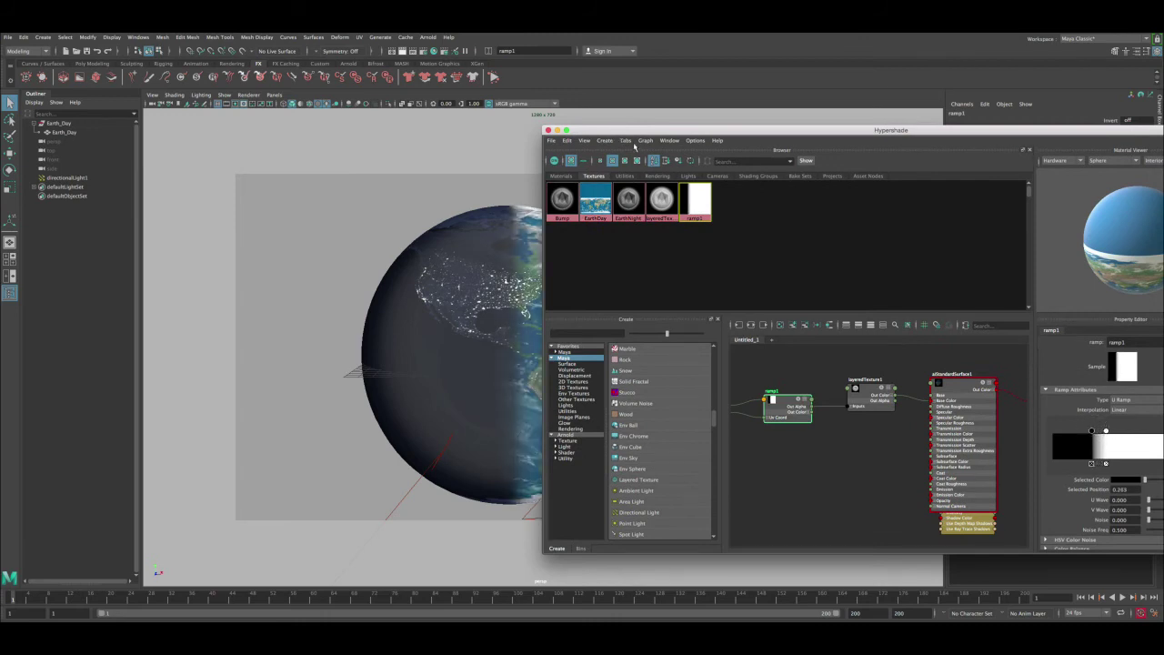
{"action": "mouse_move", "coordinate": [635, 132]}
{"action": "left_mouse_down"}
{"action": "mouse_move", "coordinate": [731, 131]}
{"action": "mouse_move", "coordinate": [652, 130]}
{"action": "left_mouse_up"}
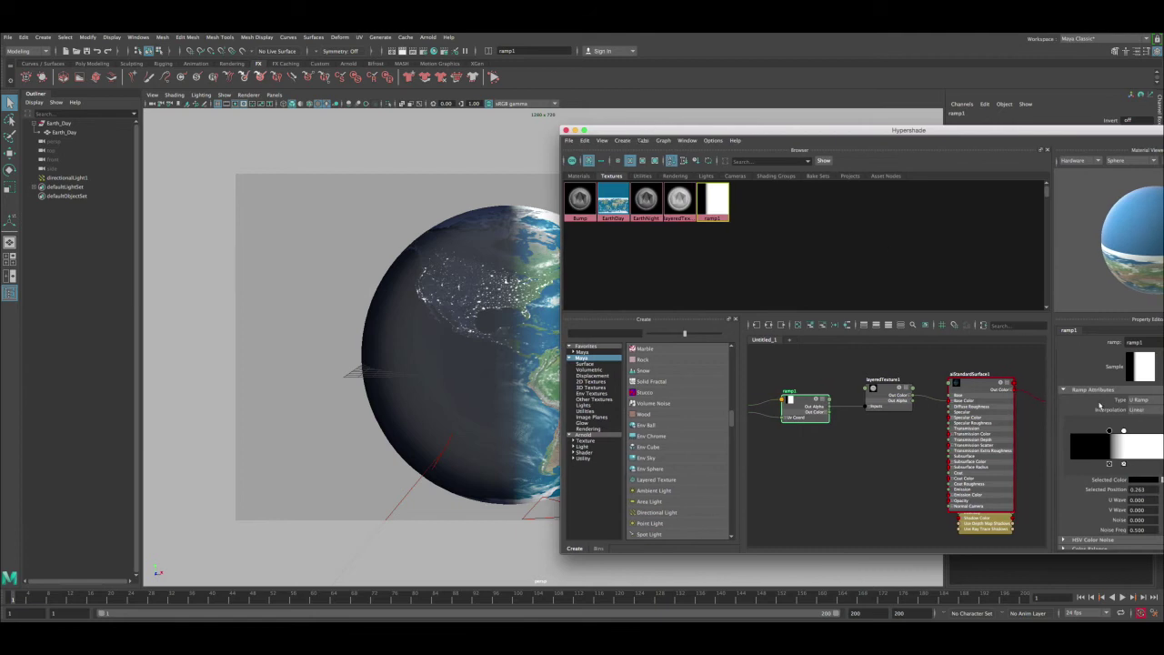
{"action": "left_click_drag", "start_coordinate": [1123, 430], "coordinate": [1143, 431]}
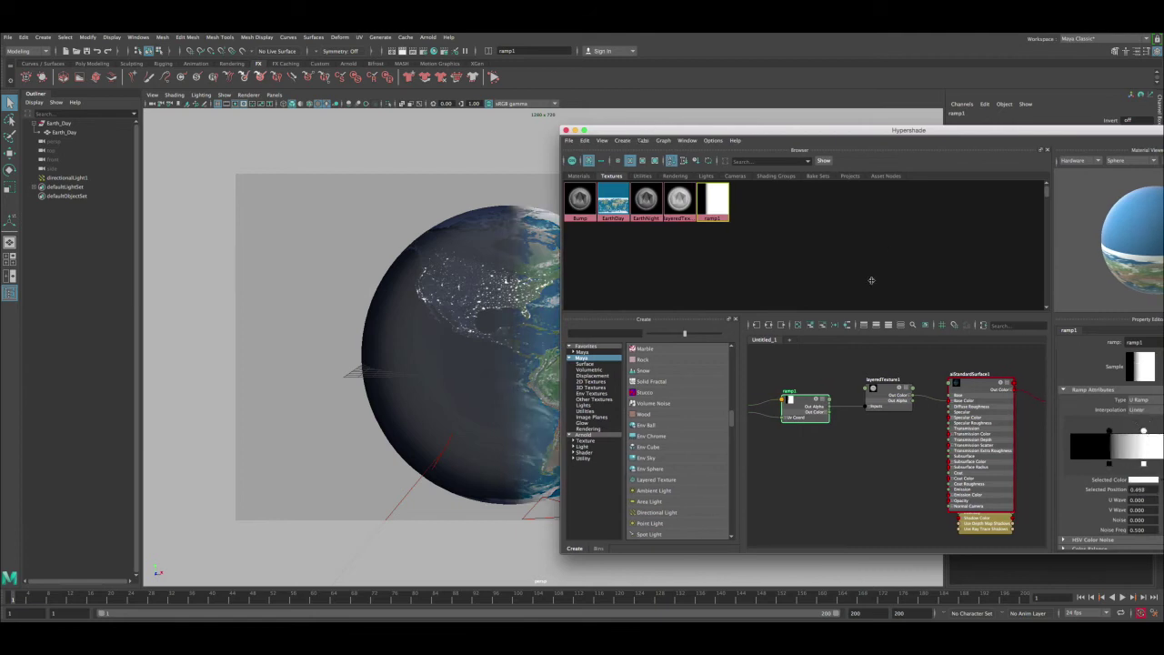
- Shrink the Hypershade beside the globe and place ramp1's black handle at about 0.229 and white handle at about 0.282
{"action": "left_click_drag", "start_coordinate": [612, 134], "coordinate": [502, 46]}
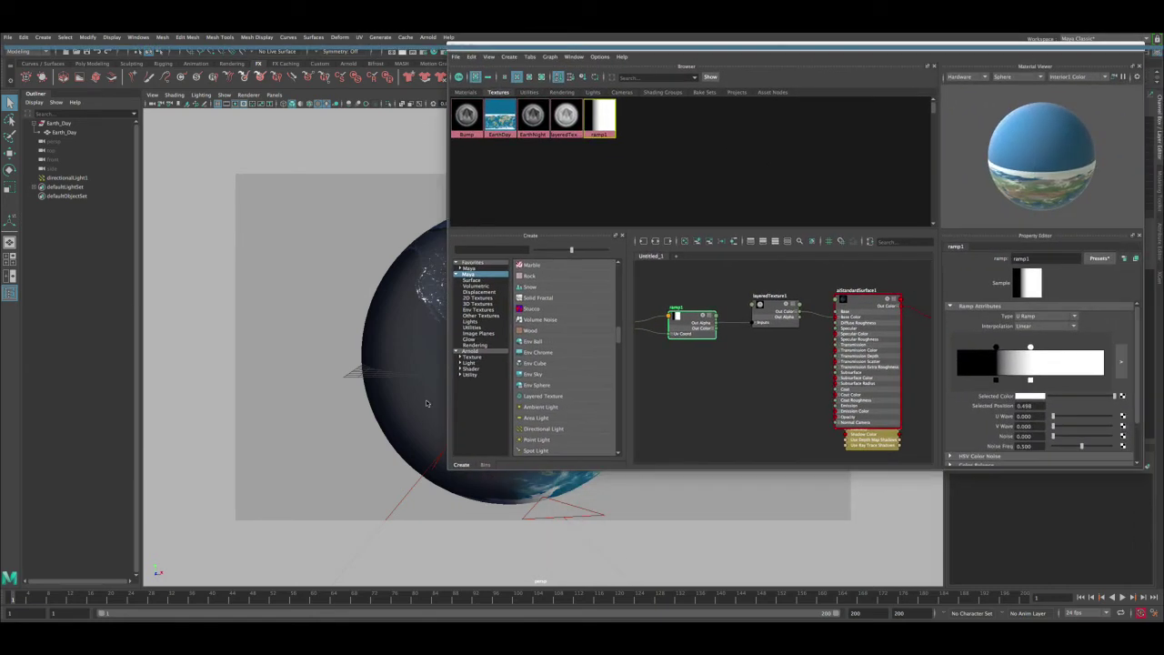
{"action": "left_click_drag", "start_coordinate": [452, 470], "coordinate": [702, 451]}
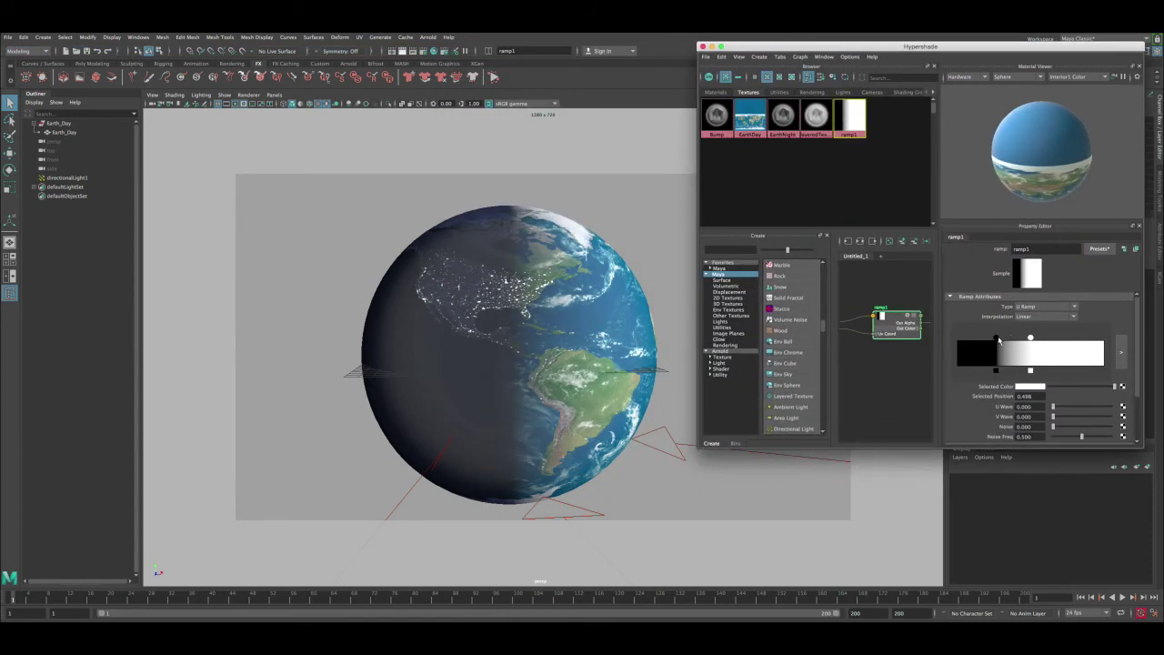
{"action": "mouse_move", "coordinate": [999, 339]}
{"action": "left_mouse_down"}
{"action": "mouse_move", "coordinate": [1024, 340]}
{"action": "mouse_move", "coordinate": [971, 344]}
{"action": "mouse_move", "coordinate": [998, 340]}
{"action": "left_mouse_up"}
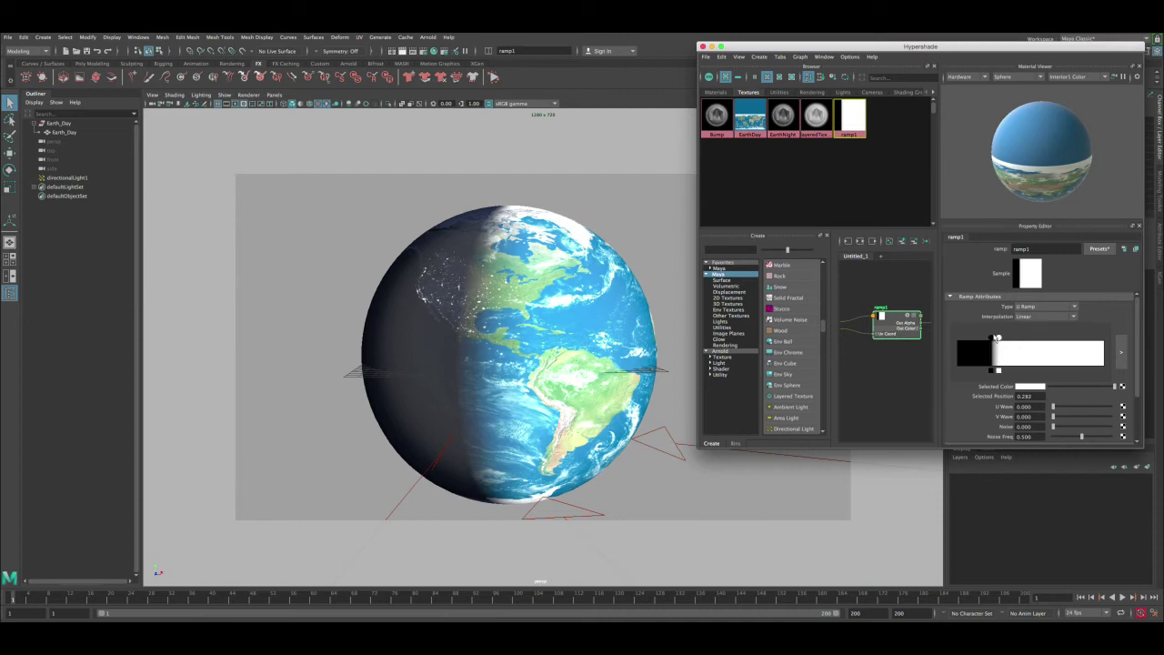
{"action": "mouse_move", "coordinate": [1004, 339]}
{"action": "left_mouse_down"}
{"action": "mouse_move", "coordinate": [1083, 338]}
{"action": "mouse_move", "coordinate": [984, 340]}
{"action": "mouse_move", "coordinate": [997, 342]}
{"action": "left_mouse_up"}
{"action": "left_click_drag", "start_coordinate": [997, 340], "coordinate": [998, 341]}
- Set keyframes at frame 1 on the positions of ramp1's black and white handles
{"action": "left_click", "coordinate": [1078, 597]}
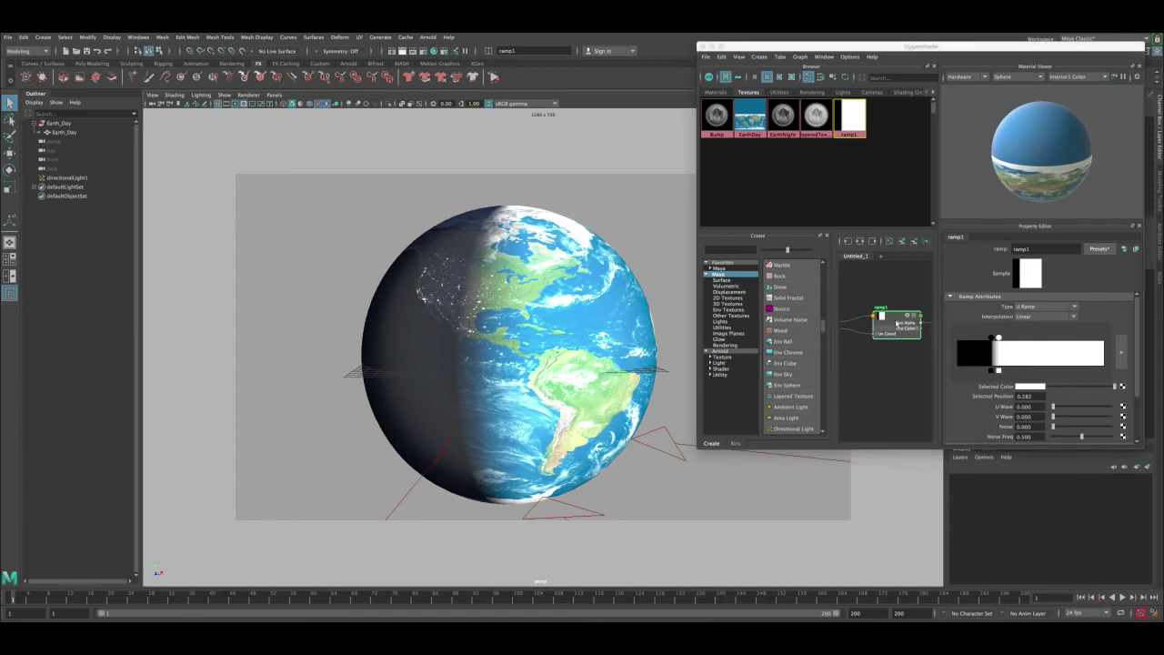
{"action": "left_click", "coordinate": [991, 338]}
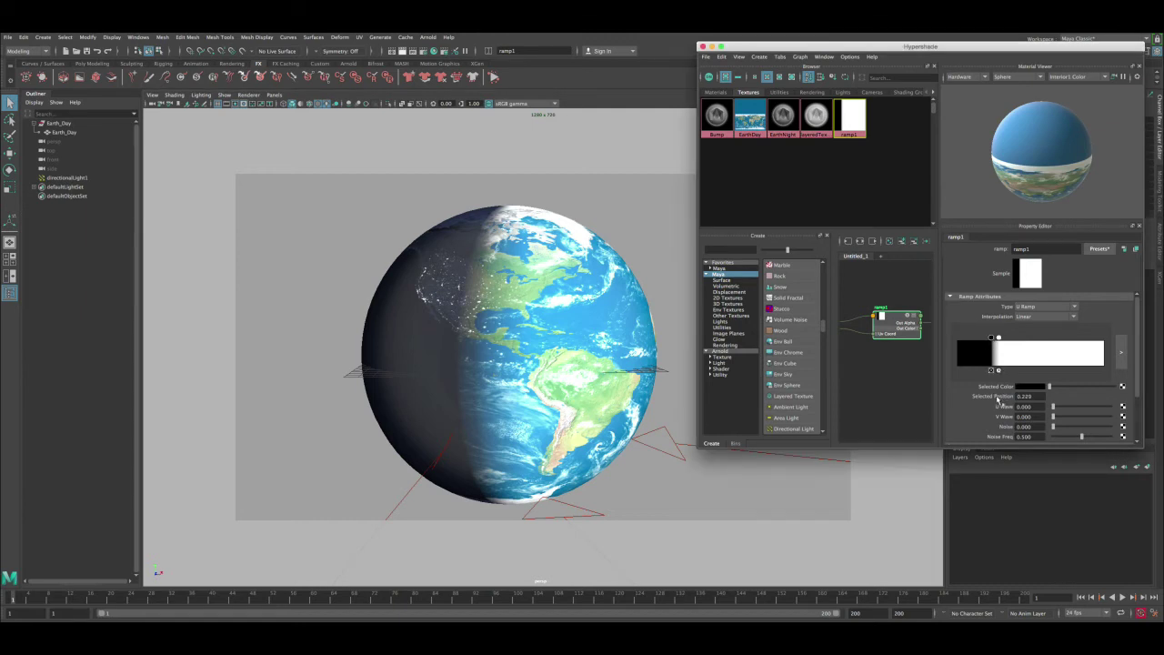
{"action": "right_click_drag", "start_coordinate": [997, 399], "coordinate": [1004, 411]}
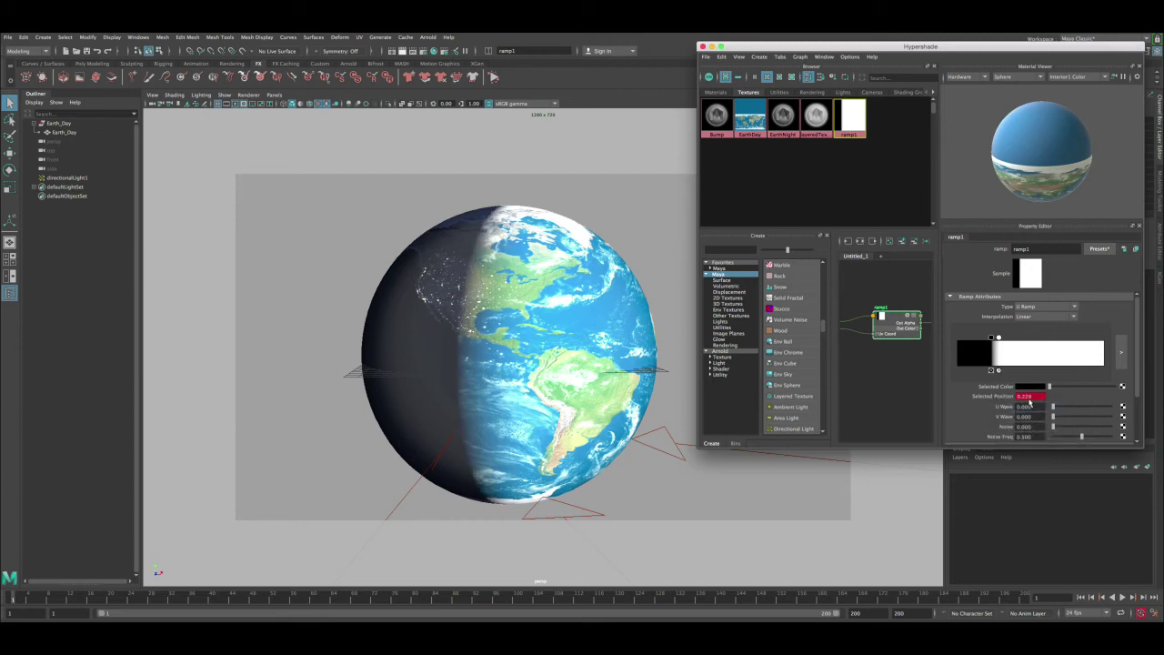
{"action": "left_click", "coordinate": [999, 338]}
{"action": "right_click_drag", "start_coordinate": [998, 401], "coordinate": [1007, 412]}
- At frame 200, move ramp1's black handle to about 0.418 and its white handle to about 0.471
{"action": "left_click_drag", "start_coordinate": [14, 605], "coordinate": [1053, 601]}
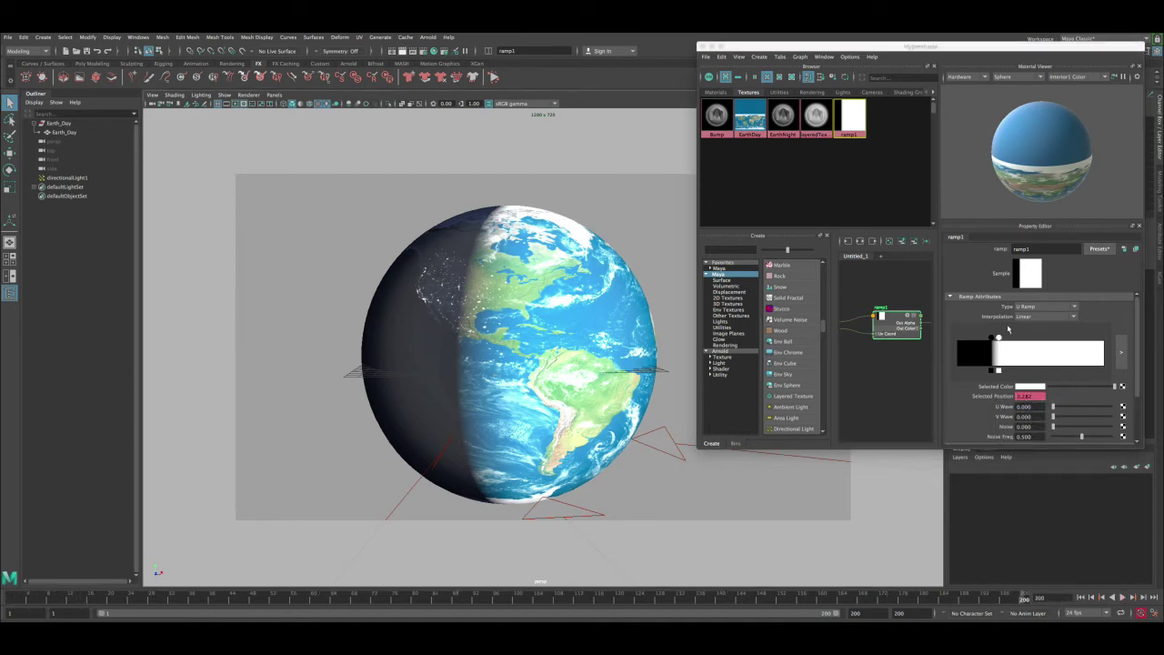
{"action": "left_click_drag", "start_coordinate": [998, 340], "coordinate": [1111, 340]}
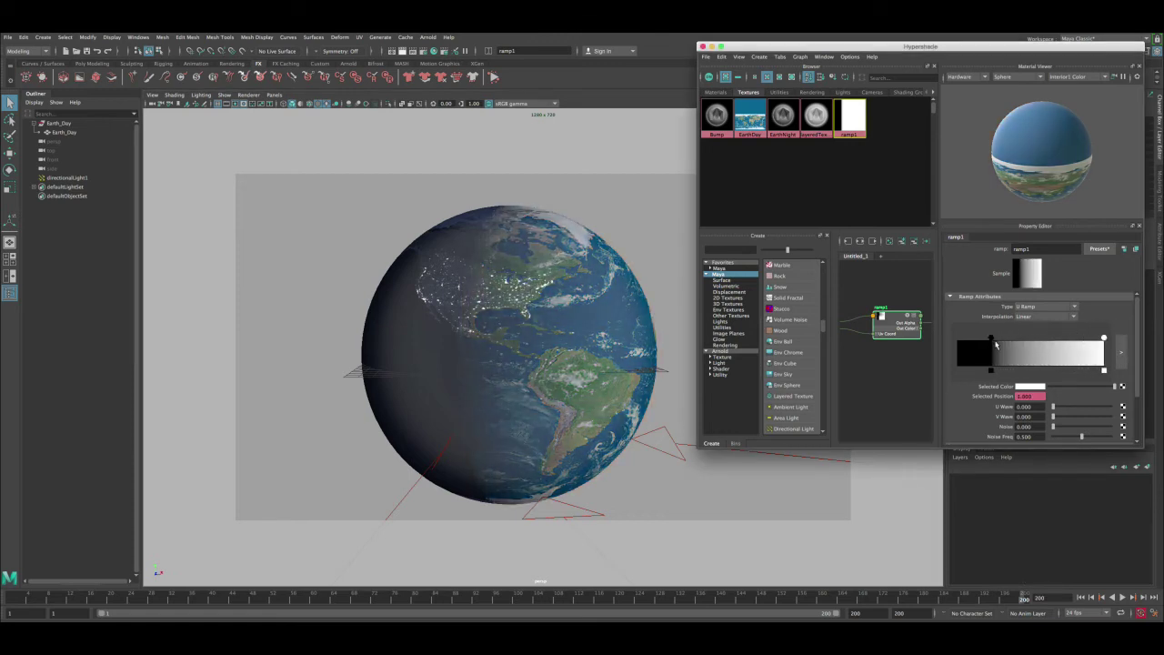
{"action": "left_click_drag", "start_coordinate": [993, 339], "coordinate": [1099, 339]}
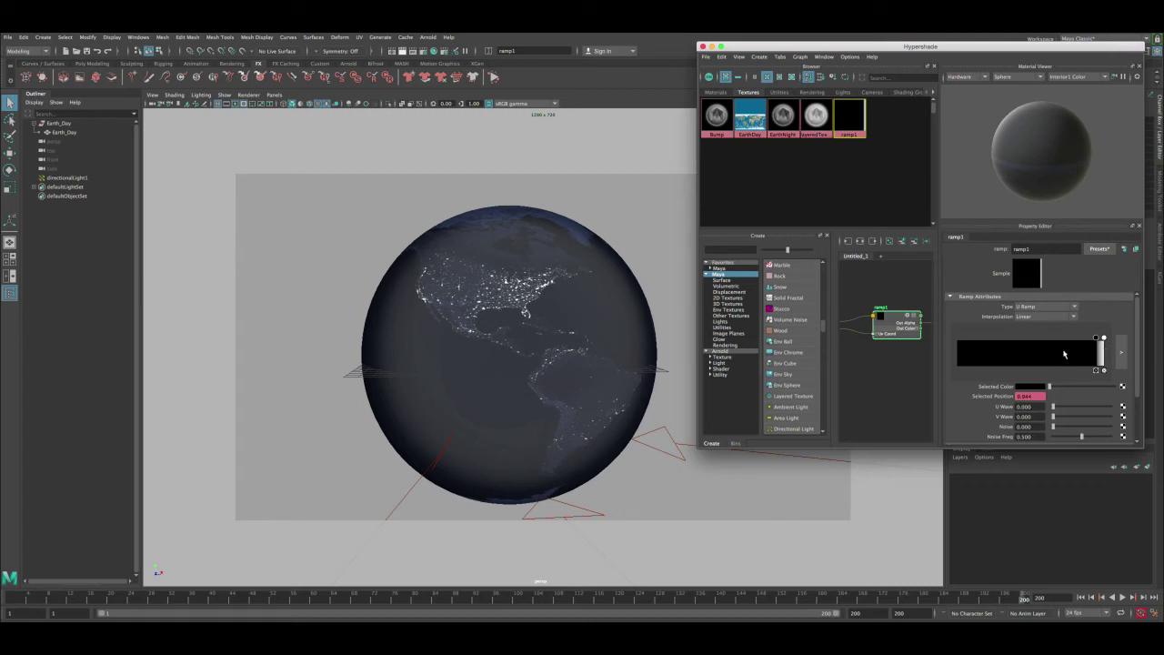
{"action": "left_click_drag", "start_coordinate": [1101, 338], "coordinate": [1027, 339]}
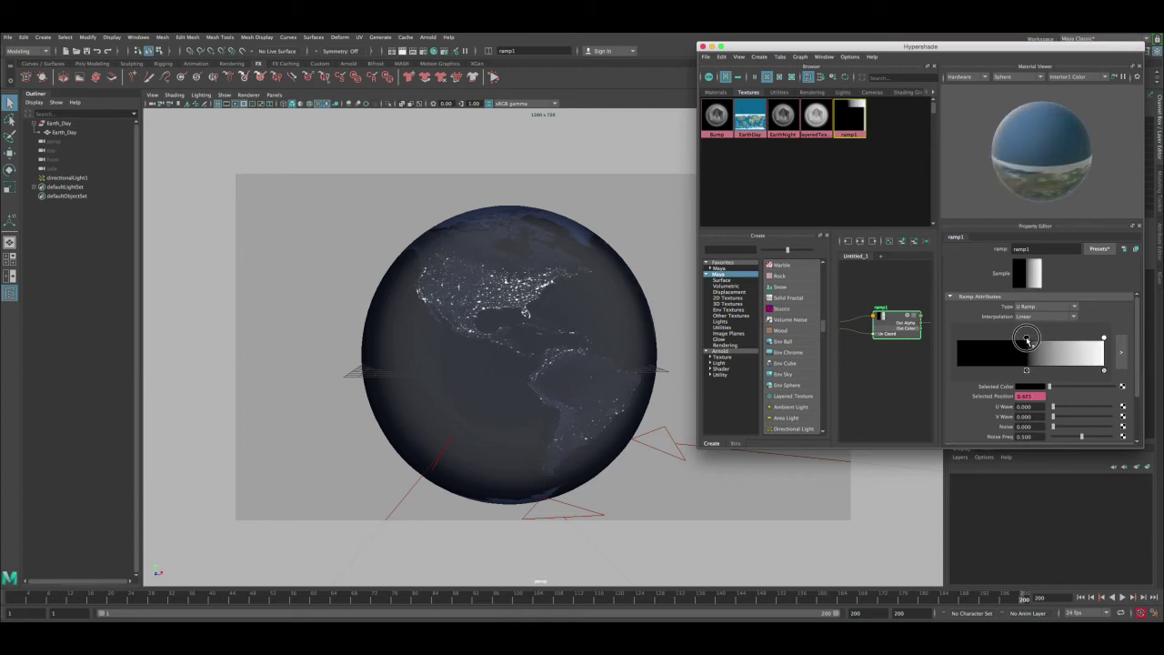
{"action": "left_click", "coordinate": [1104, 338]}
{"action": "left_click_drag", "start_coordinate": [1100, 338], "coordinate": [1032, 339]}
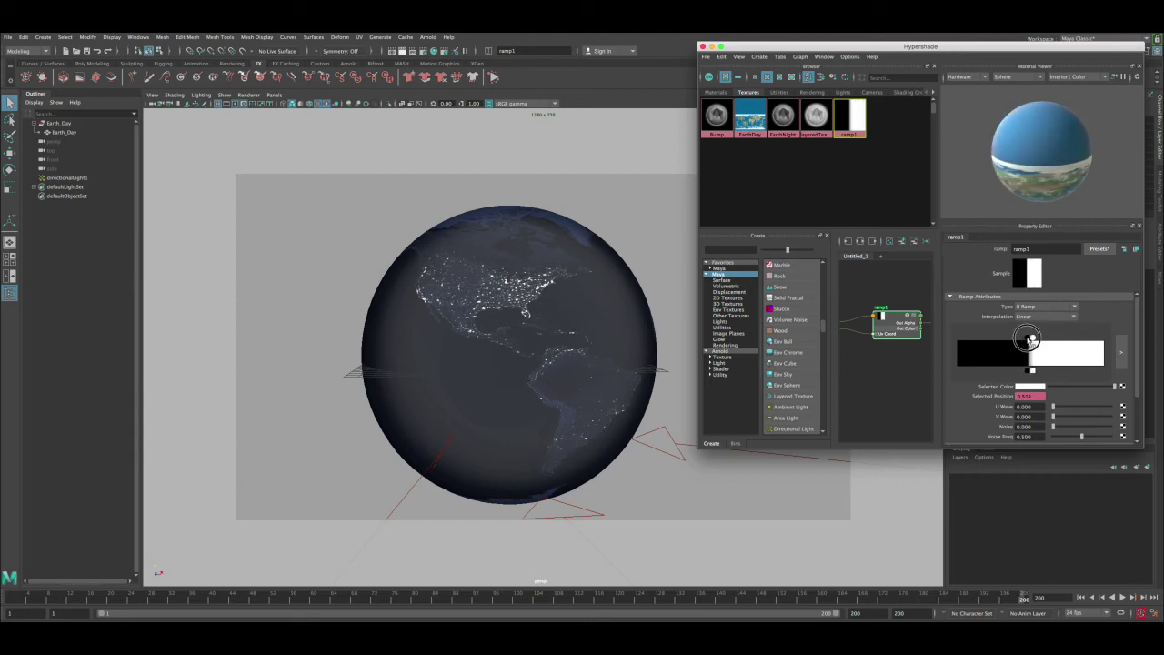
{"action": "left_click", "coordinate": [1015, 338]}
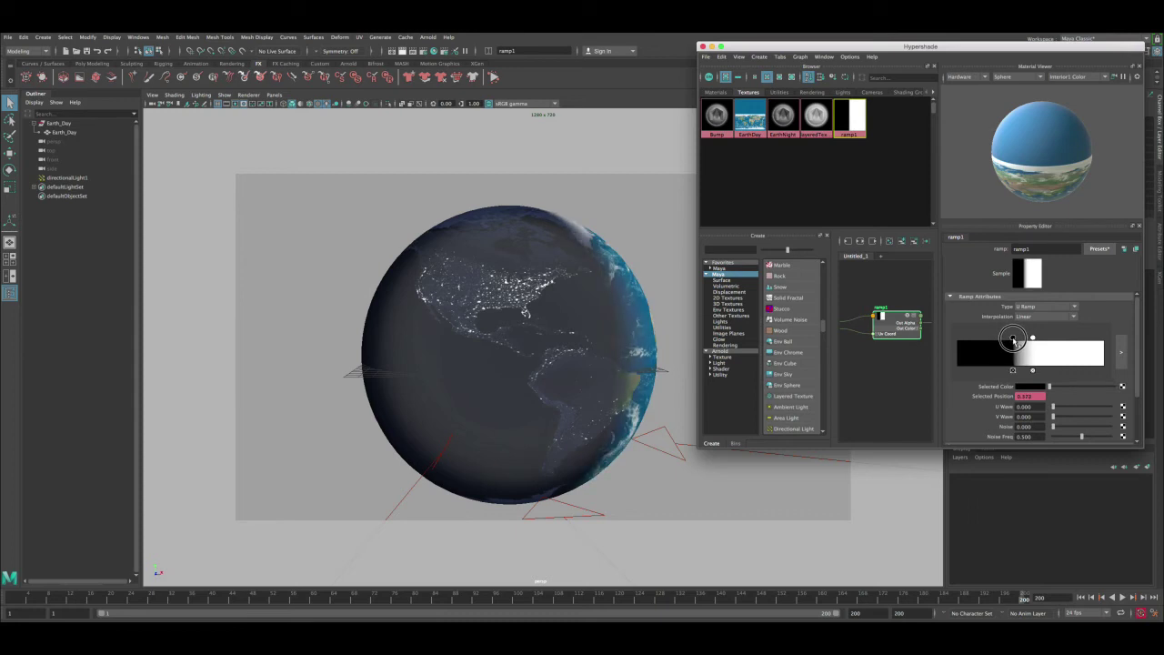
{"action": "left_click_drag", "start_coordinate": [1026, 338], "coordinate": [1022, 339]}
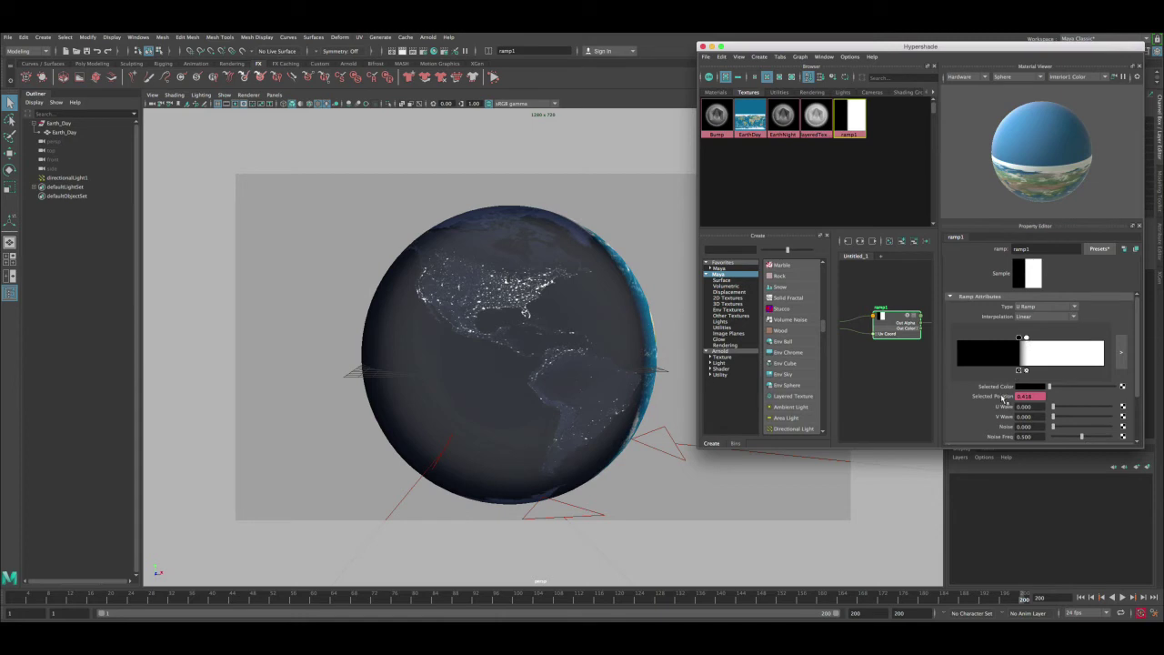
- Set a keyframe at frame 200 on the position of ramp1's white handle
{"action": "left_click", "coordinate": [1026, 339]}
{"action": "right_click", "coordinate": [1005, 397]}
{"action": "left_click", "coordinate": [1006, 409]}
- Return to the first frame and play back the animated day-night transition across the globe
{"action": "left_click", "coordinate": [1080, 597]}
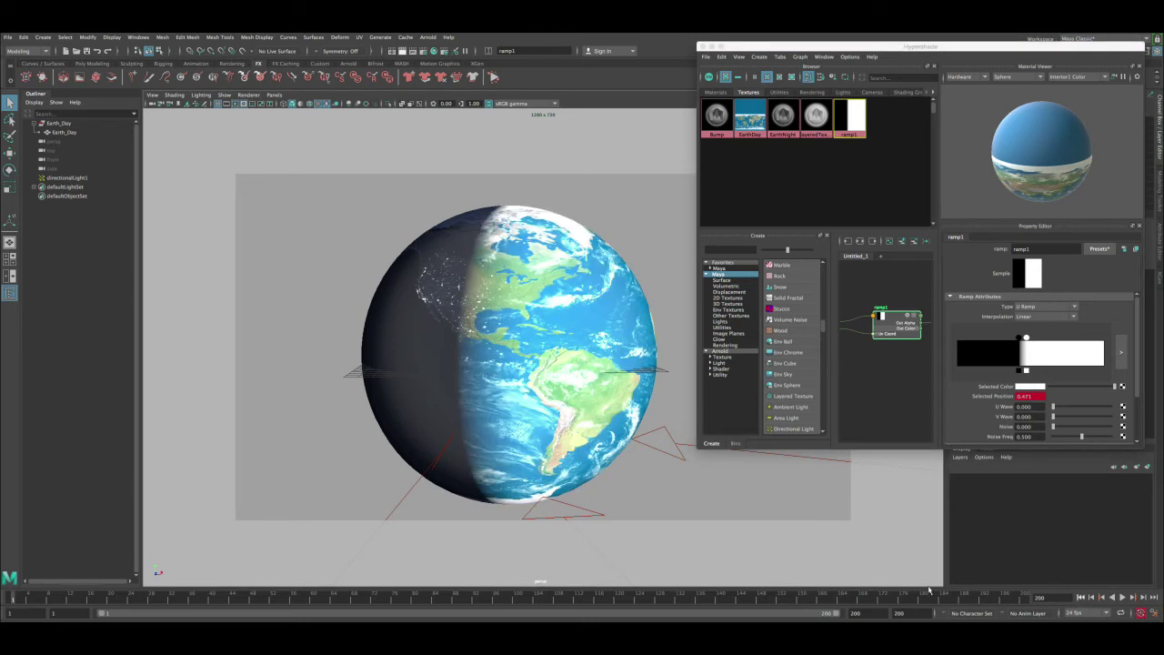
{"action": "left_click", "coordinate": [1124, 598]}
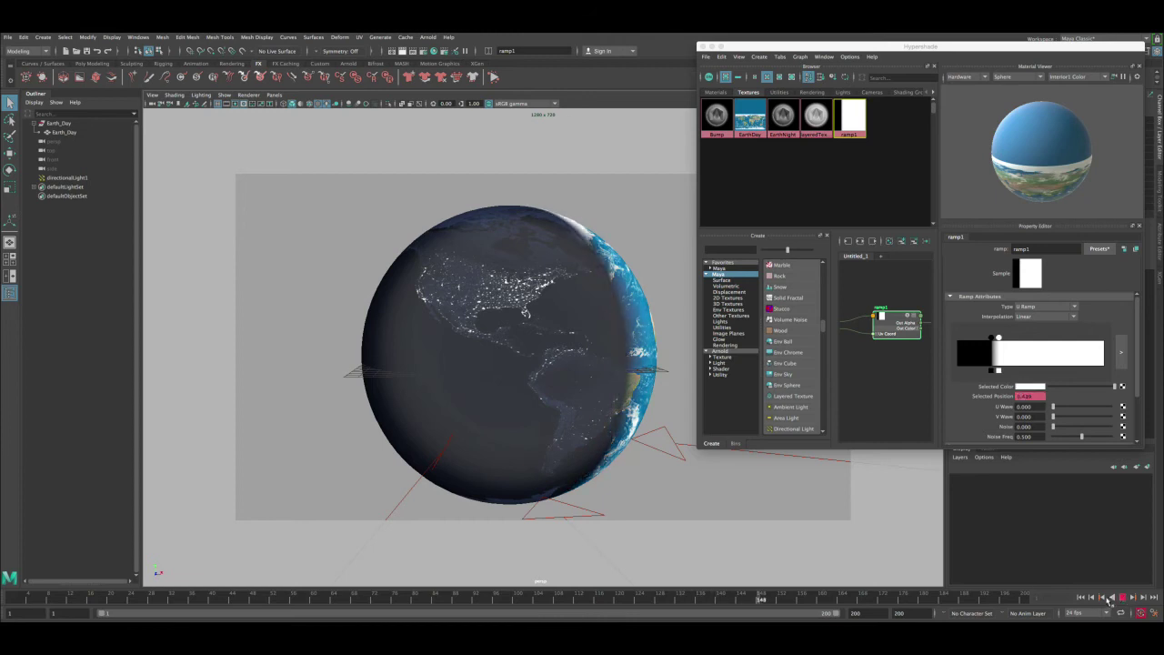
{"action": "left_click", "coordinate": [1125, 598]}
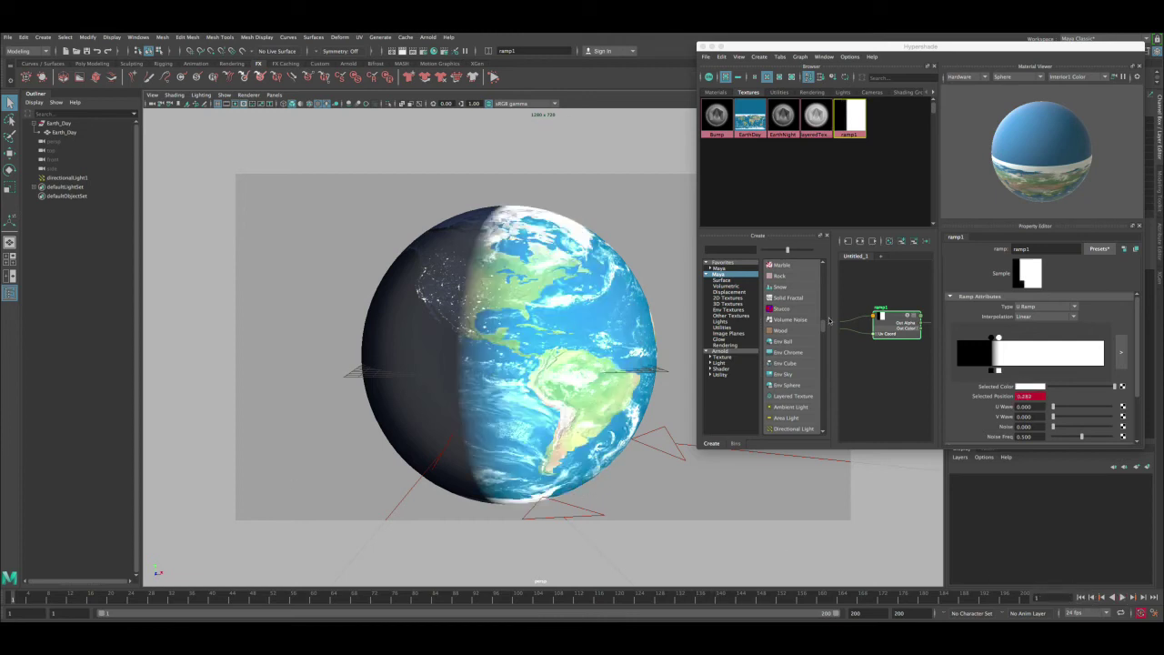
- At frame 1, move both ramp1 handles closer to the ramp's start, with the white handle at about 0.138
{"action": "left_click", "coordinate": [992, 338]}
{"action": "mouse_move", "coordinate": [992, 338]}
{"action": "left_mouse_down"}
{"action": "mouse_move", "coordinate": [966, 340]}
{"action": "mouse_move", "coordinate": [987, 338]}
{"action": "mouse_move", "coordinate": [977, 338]}
{"action": "left_mouse_up"}
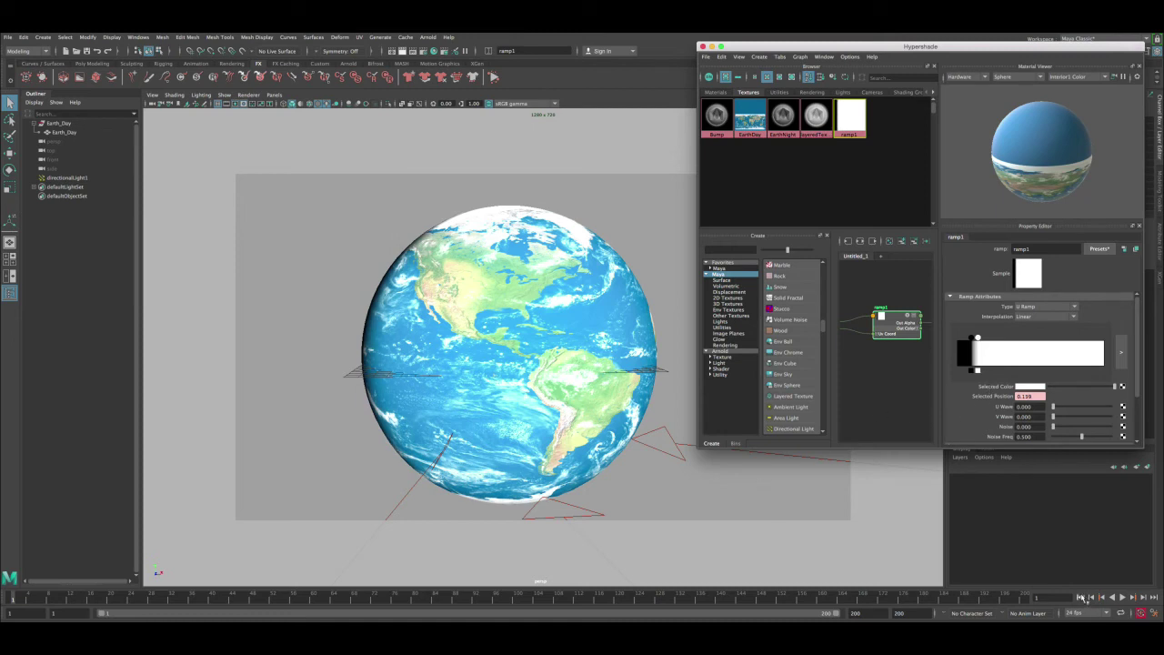
- At frame 1, move ramp1's white handle to about 0.176 and black handle to about 0.127, and keyframe their positions
{"action": "left_click", "coordinate": [1081, 597]}
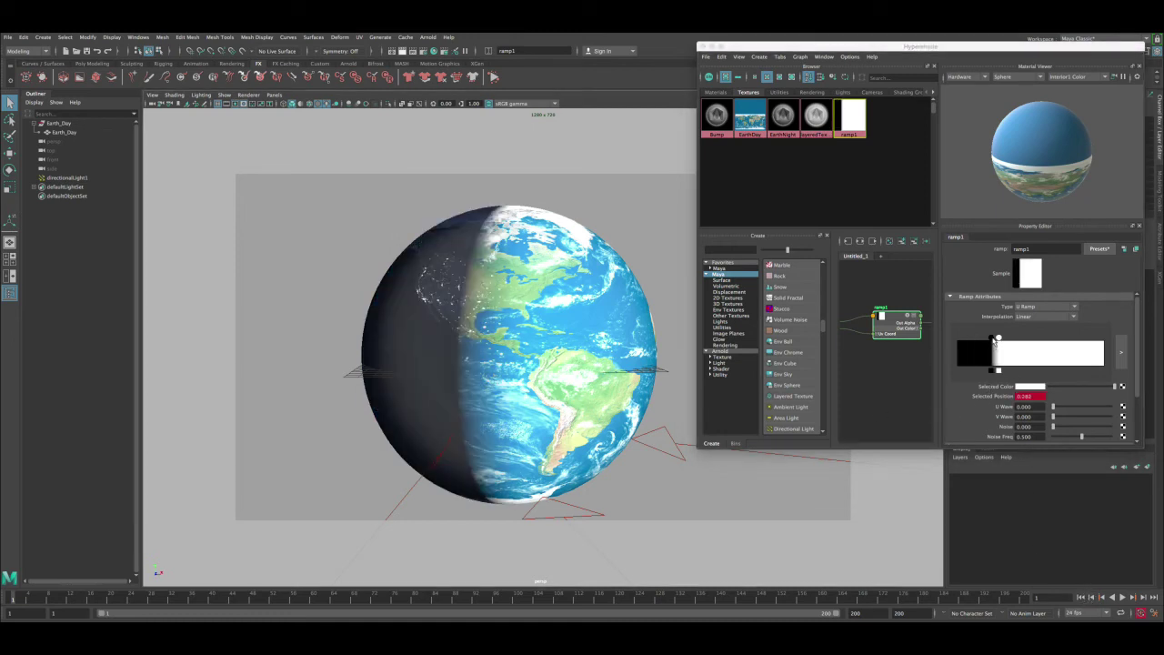
{"action": "left_click_drag", "start_coordinate": [991, 338], "coordinate": [981, 340]}
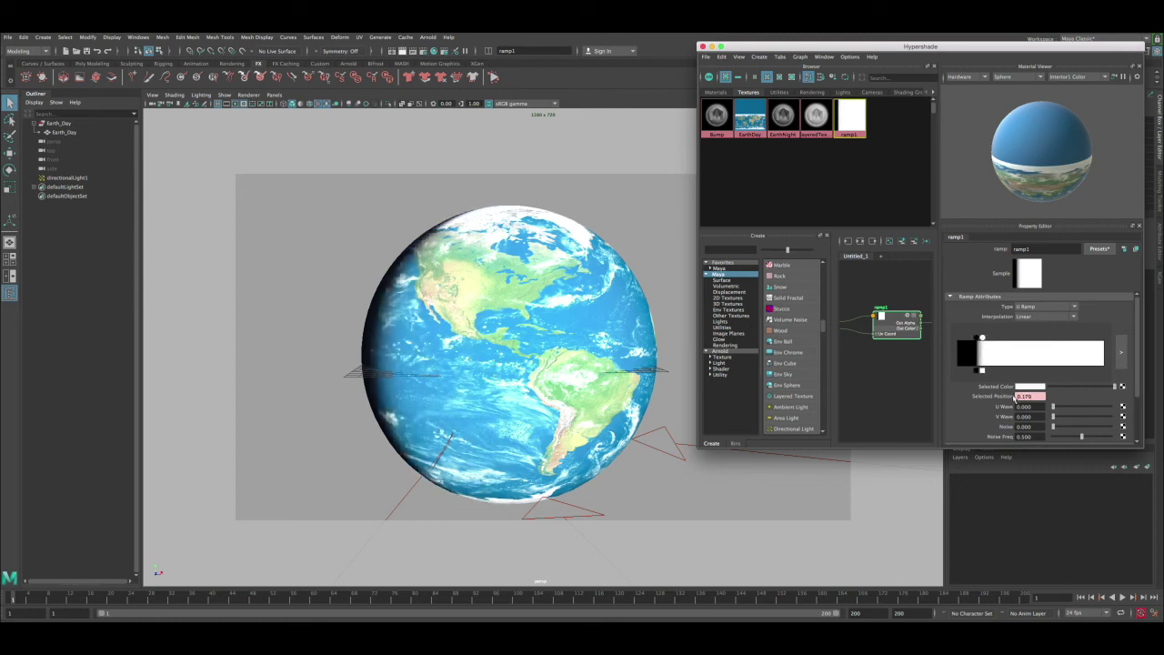
{"action": "left_click", "coordinate": [1002, 400]}
{"action": "left_click", "coordinate": [975, 339]}
{"action": "right_click", "coordinate": [1003, 401]}
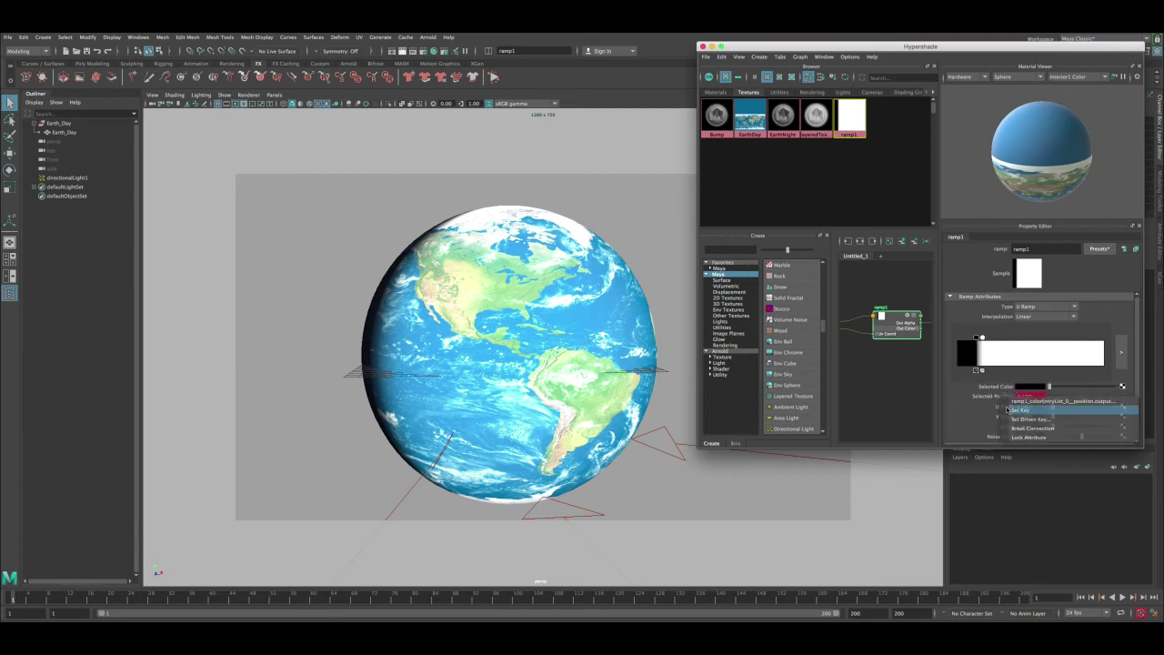
{"action": "left_click", "coordinate": [1018, 406]}
- Play back the day-night transition across the globe and return to the first frame
{"action": "mouse_move", "coordinate": [12, 600]}
{"action": "left_mouse_down"}
{"action": "mouse_move", "coordinate": [61, 600]}
{"action": "mouse_move", "coordinate": [1, 601]}
{"action": "left_mouse_up"}
{"action": "key", "text": "Escape"}
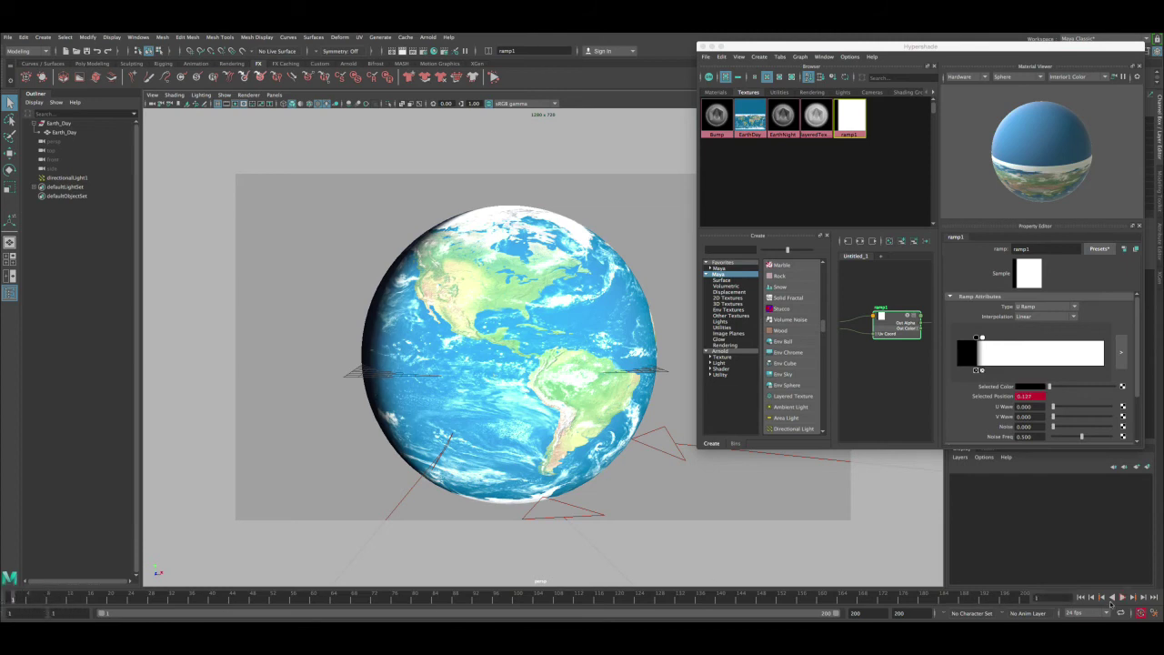
{"action": "left_click", "coordinate": [1123, 598]}
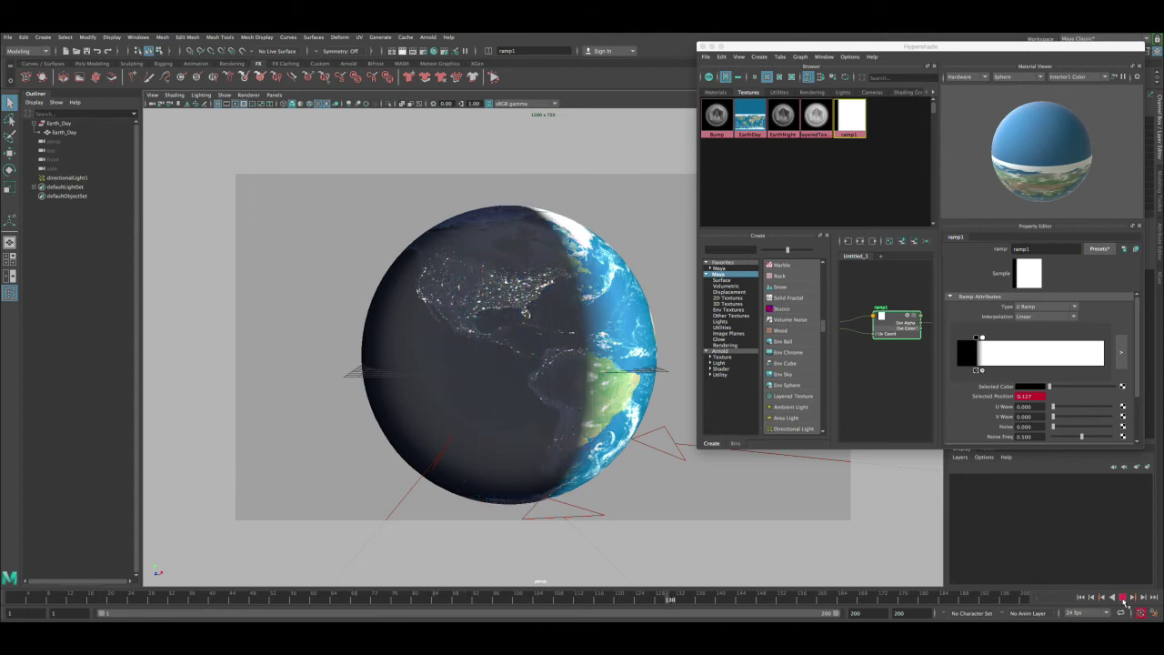
{"action": "left_click", "coordinate": [1123, 598]}
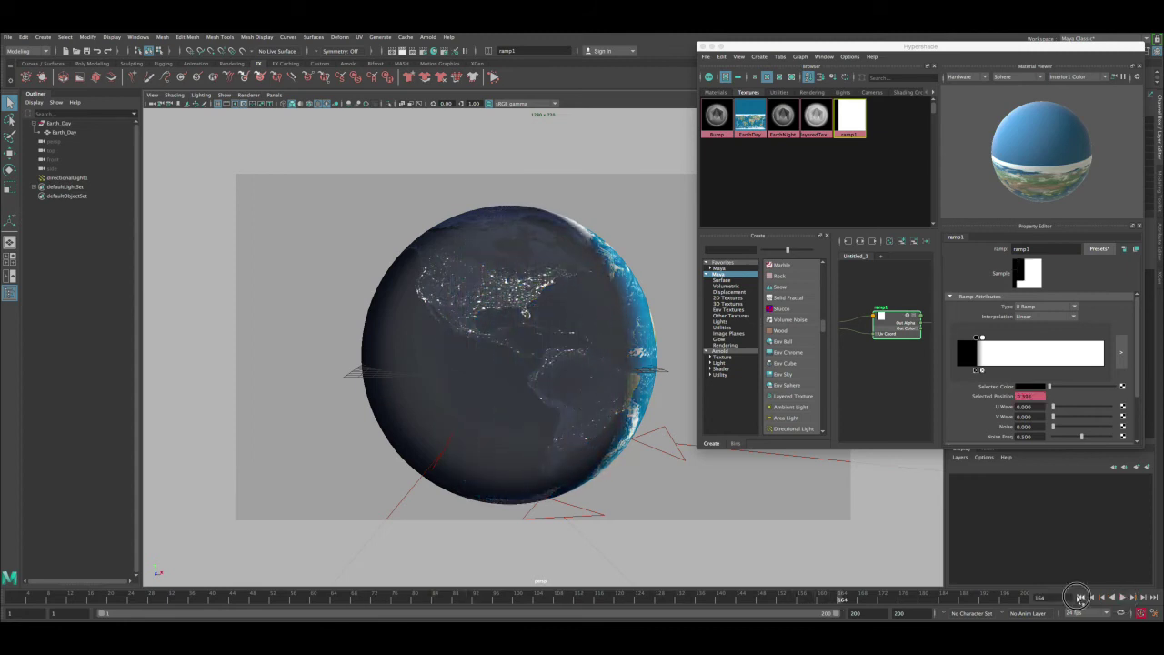
{"action": "left_click", "coordinate": [1080, 598]}
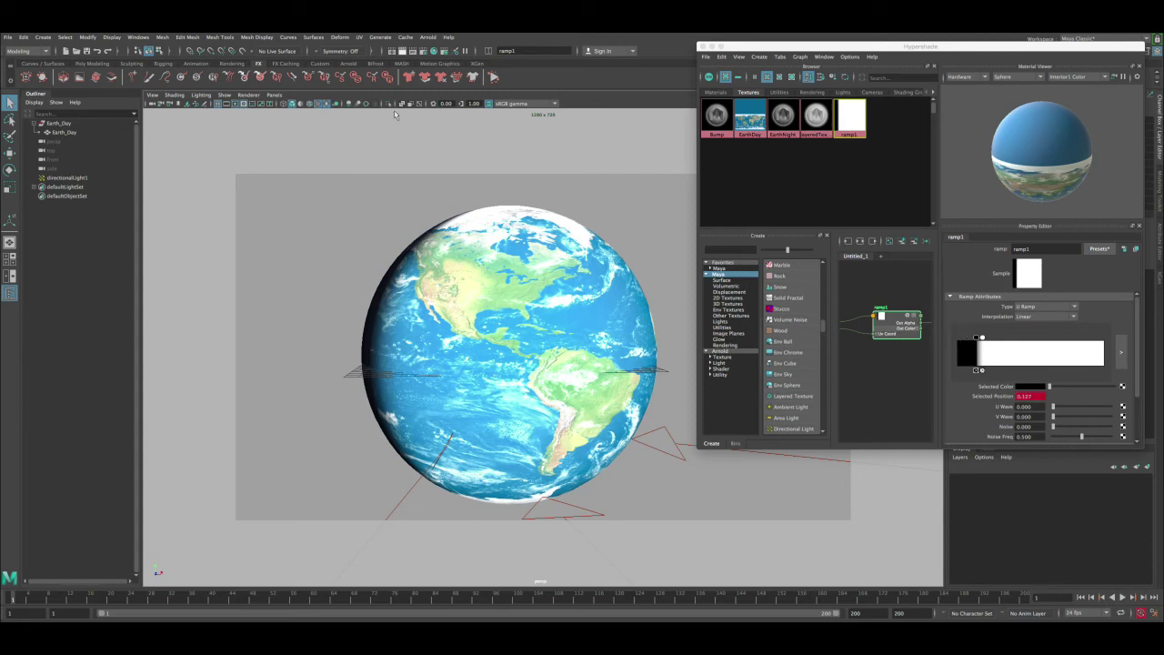
- In the Graph Editor, give all keys on ramp1's two color position curves linear tangents
{"action": "left_click", "coordinate": [138, 37]}
{"action": "mouse_move", "coordinate": [156, 88]}
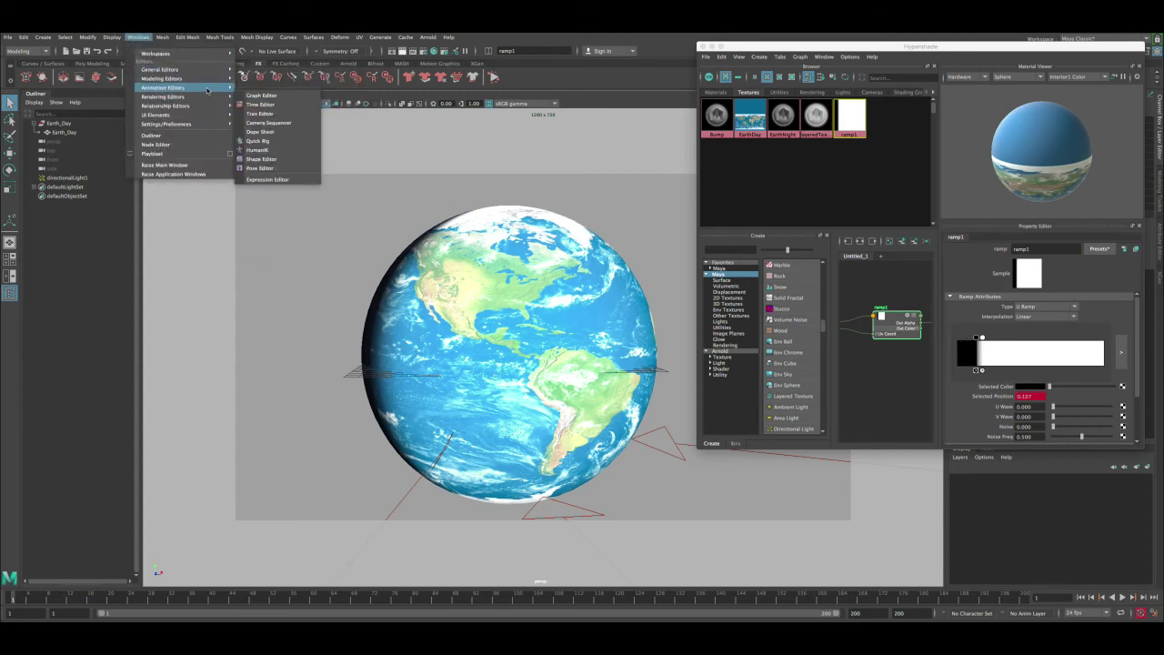
{"action": "left_click", "coordinate": [254, 96]}
{"action": "scroll", "coordinate": [666, 356], "scroll_direction": "down", "scroll_amount": 4}
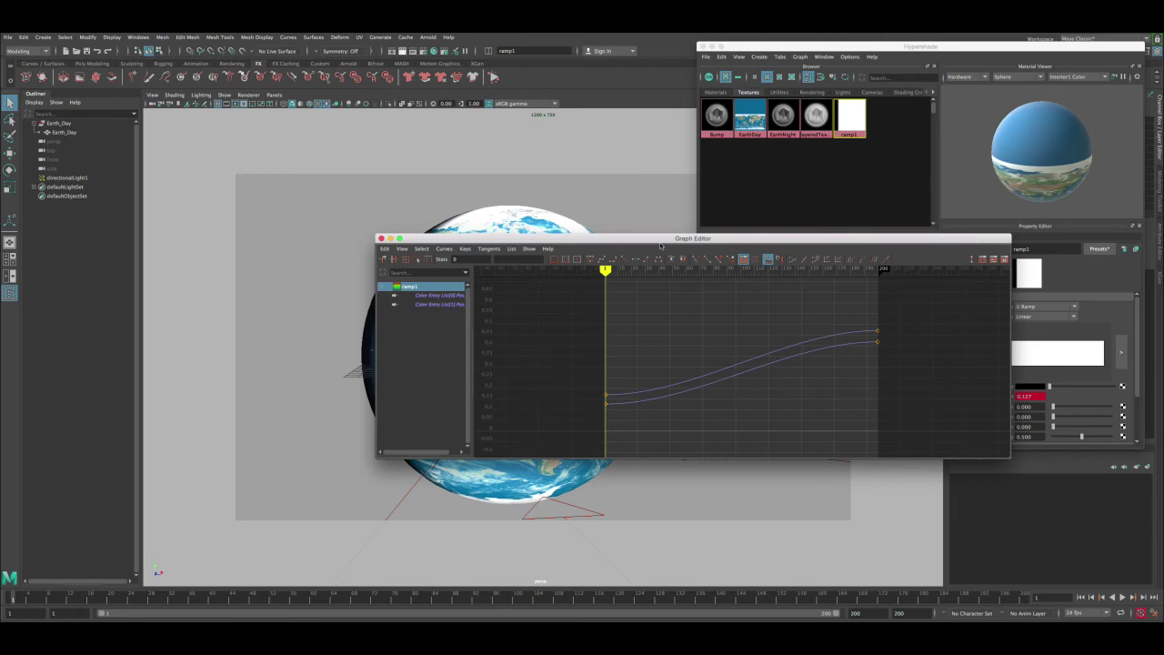
{"action": "left_click_drag", "start_coordinate": [661, 245], "coordinate": [812, 223]}
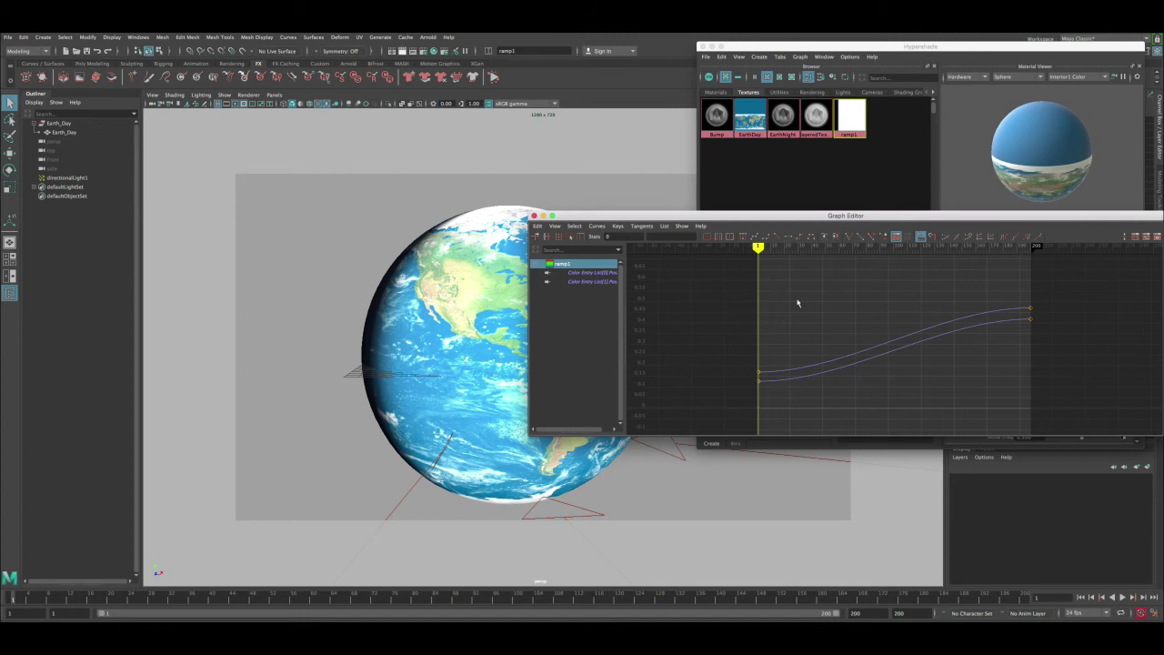
{"action": "left_click_drag", "start_coordinate": [827, 299], "coordinate": [865, 400]}
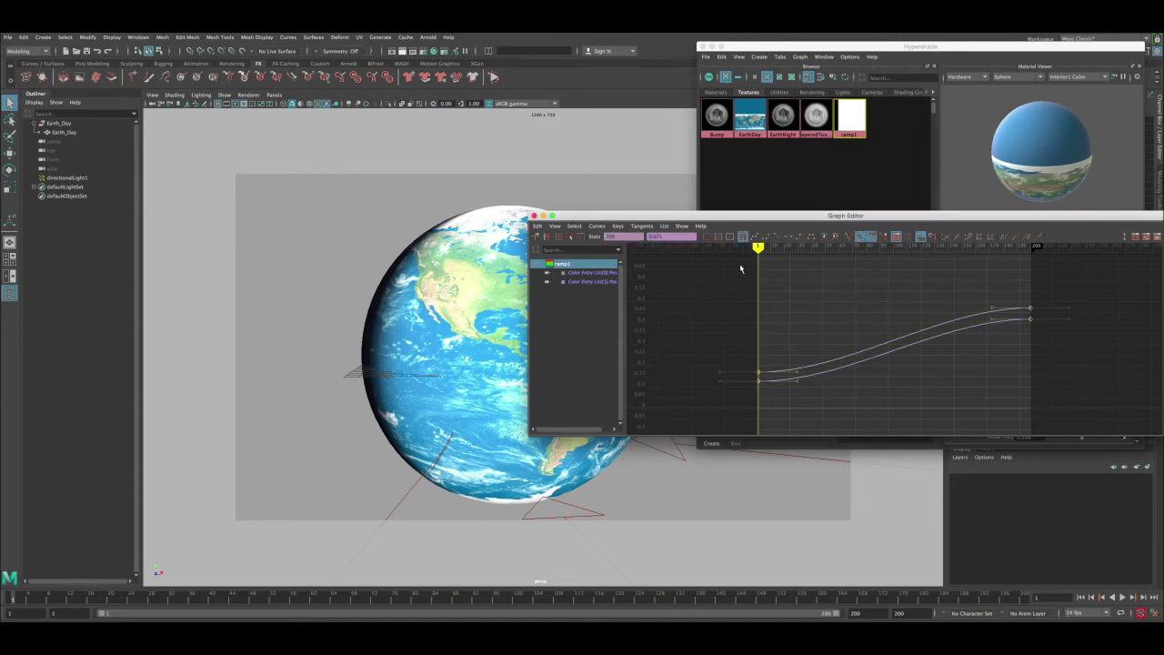
{"action": "left_click_drag", "start_coordinate": [817, 321], "coordinate": [863, 386]}
{"action": "left_click", "coordinate": [777, 237]}
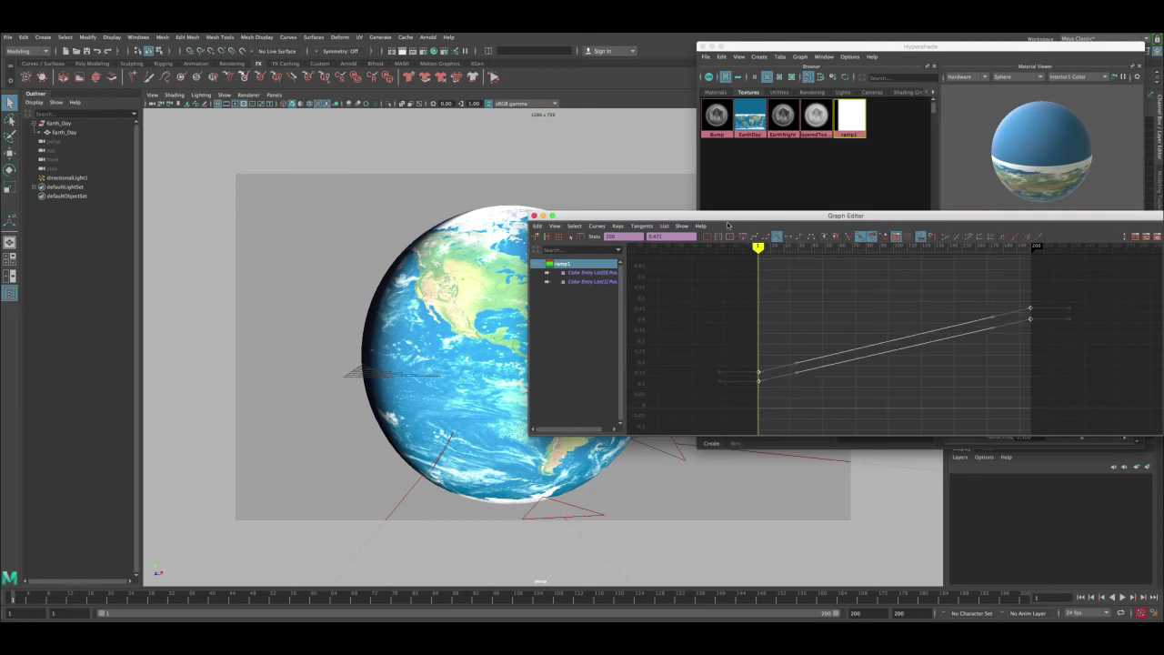
{"action": "left_click_drag", "start_coordinate": [727, 225], "coordinate": [544, 218]}
{"action": "left_click", "coordinate": [350, 209]}
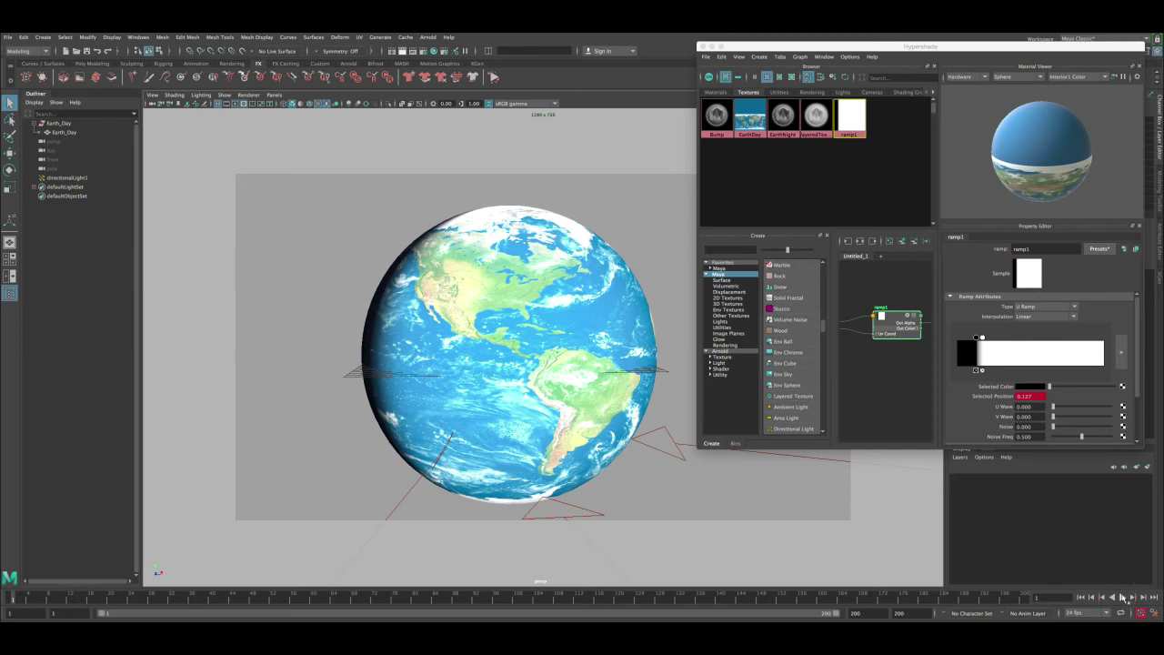
- Play back the linear transition and render frame 88 with Arnold to check the day-night boundary
{"action": "left_click", "coordinate": [1124, 598]}
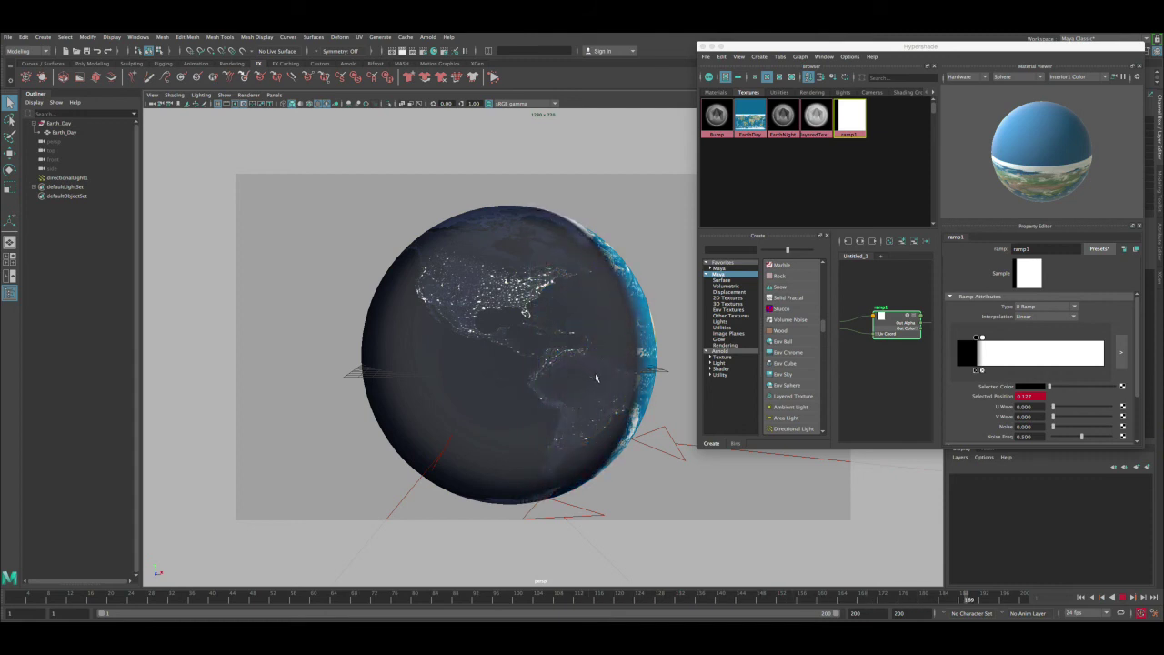
{"action": "key", "text": "Escape"}
{"action": "left_click_drag", "start_coordinate": [930, 597], "coordinate": [455, 597]}
{"action": "left_click", "coordinate": [402, 52]}
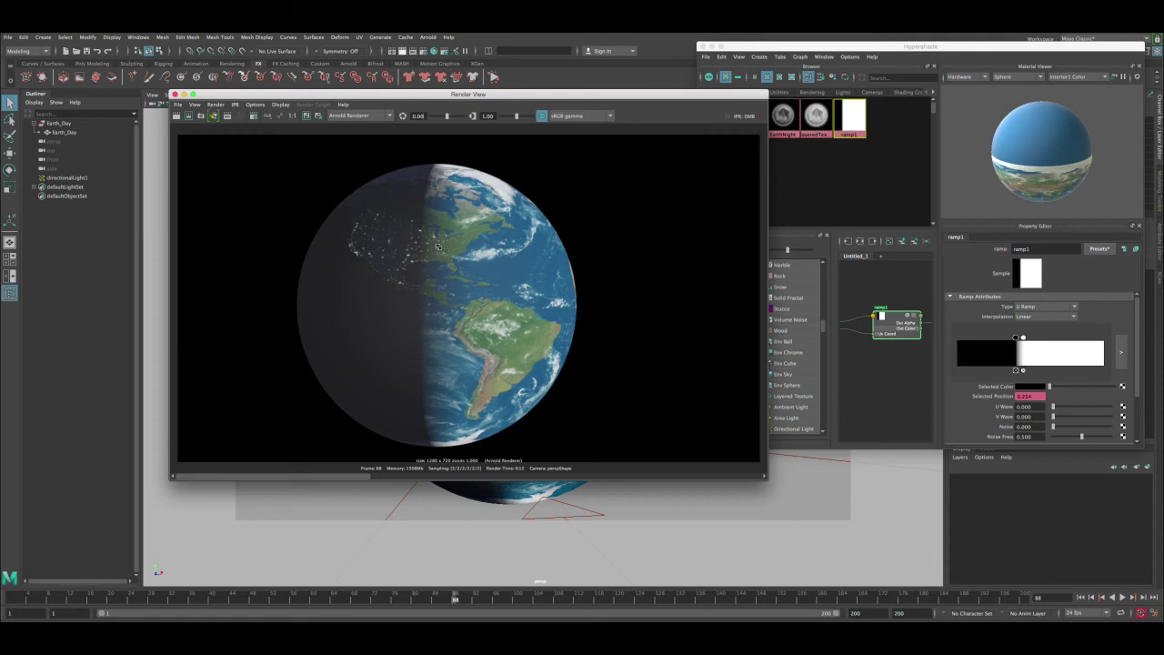
{"action": "left_click", "coordinate": [174, 93]}
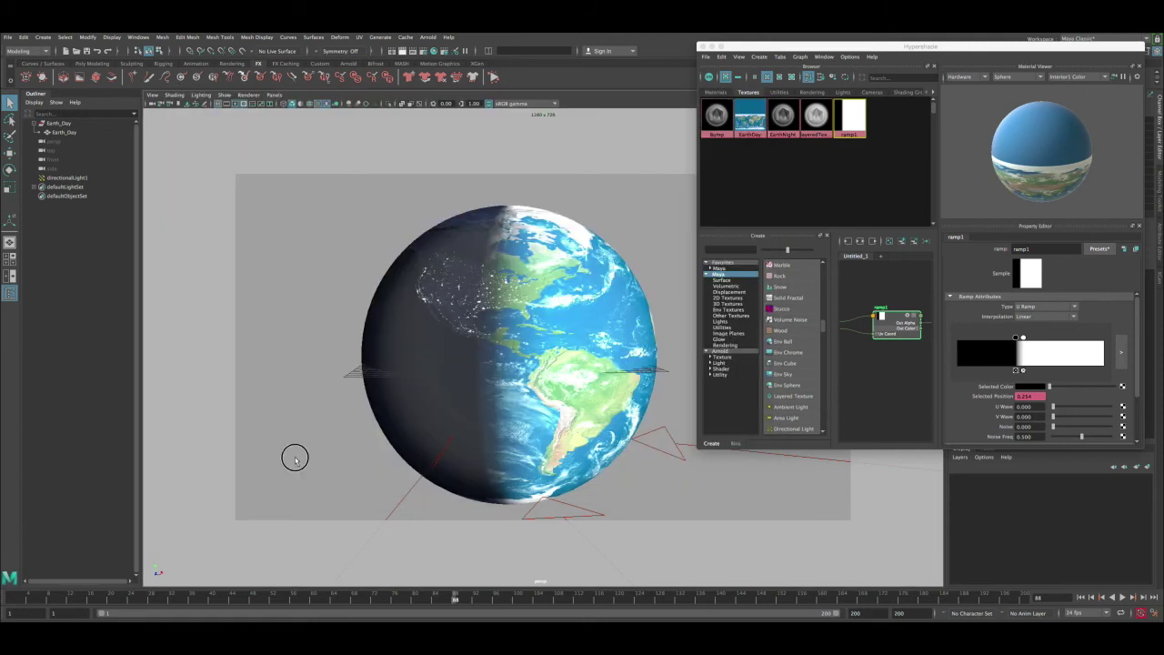
- Close the Hypershade and delete the Earth_Day globe's keyframe at frame 88
{"action": "left_click", "coordinate": [489, 382]}
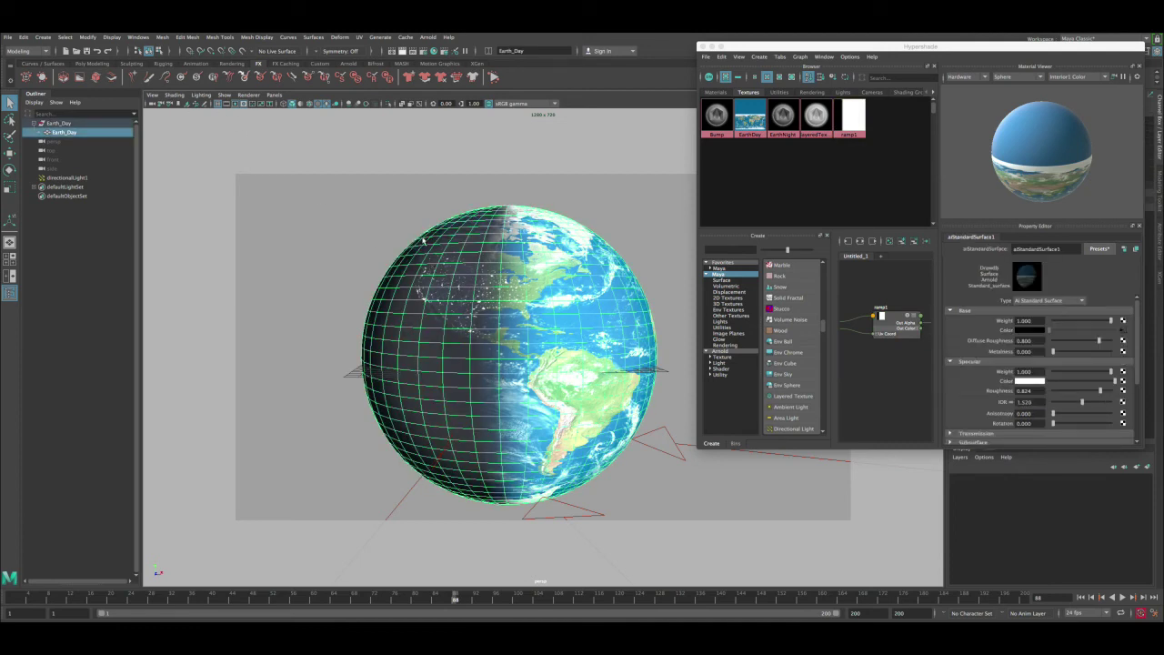
{"action": "left_click", "coordinate": [702, 45]}
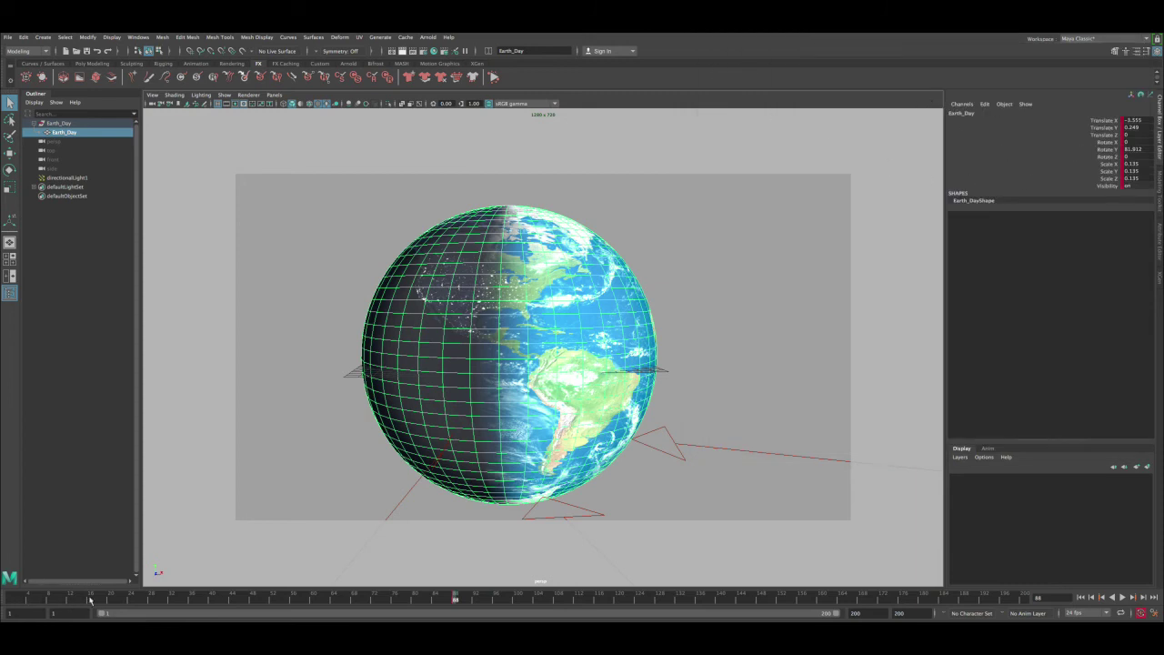
{"action": "right_click", "coordinate": [454, 599]}
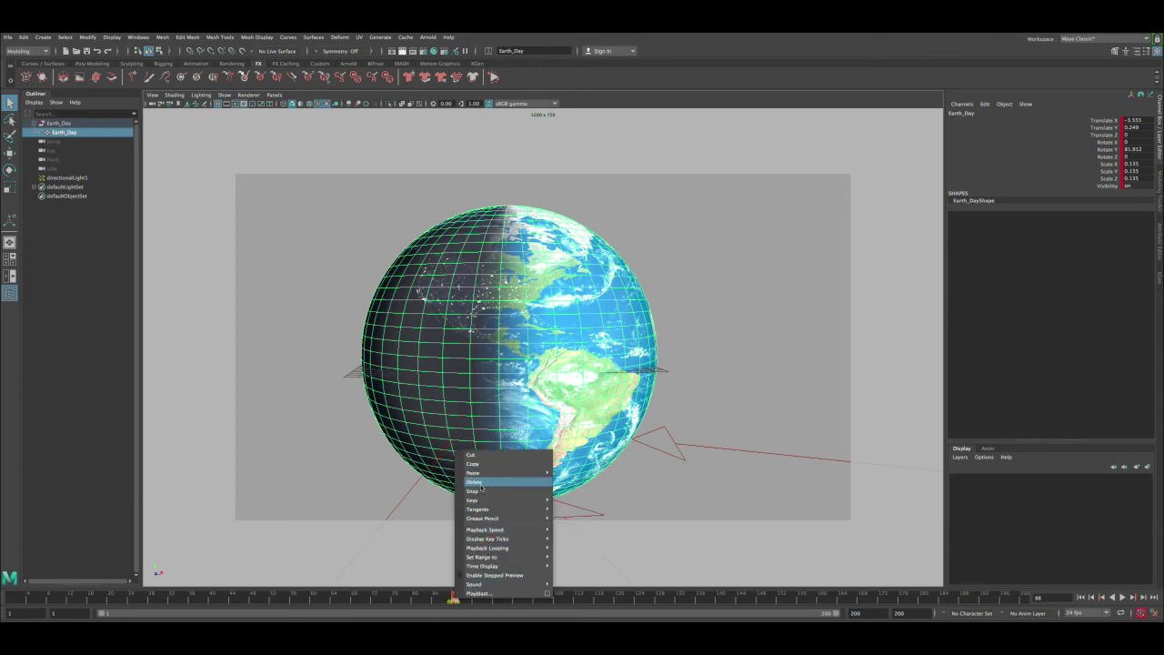
{"action": "left_click", "coordinate": [481, 484]}
- Keyframe the Earth_Day globe at frame 1, and again at frame 200 with Rotate Y turned to about 93.218
{"action": "left_click", "coordinate": [1081, 598]}
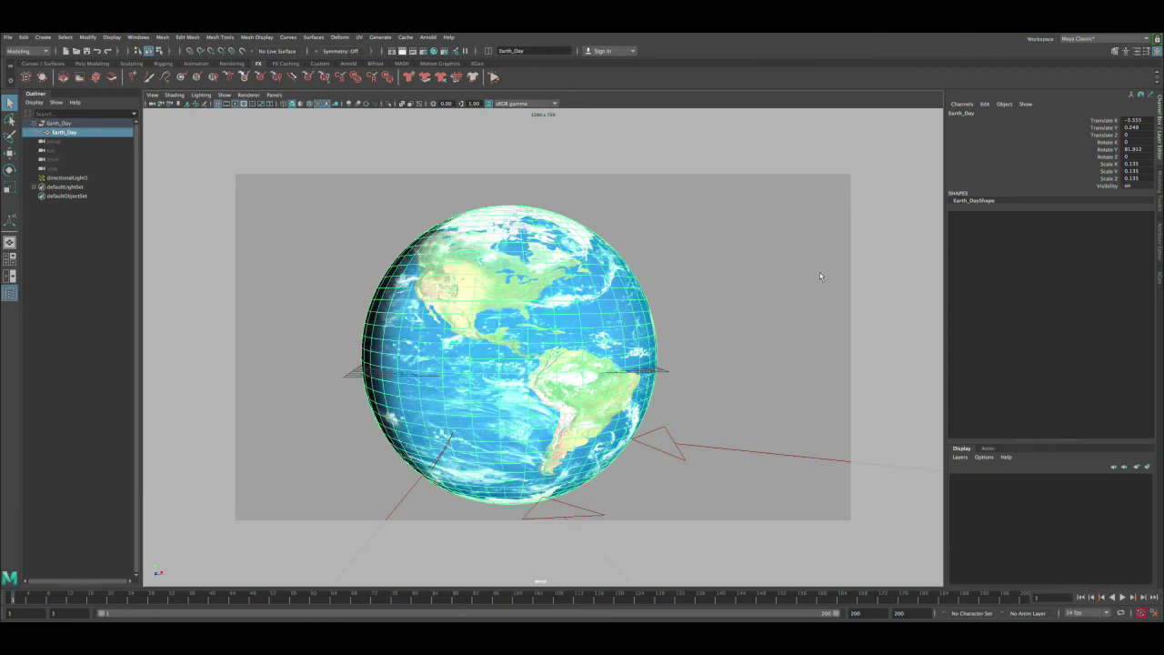
{"action": "key", "text": "s"}
{"action": "left_click", "coordinate": [1025, 597]}
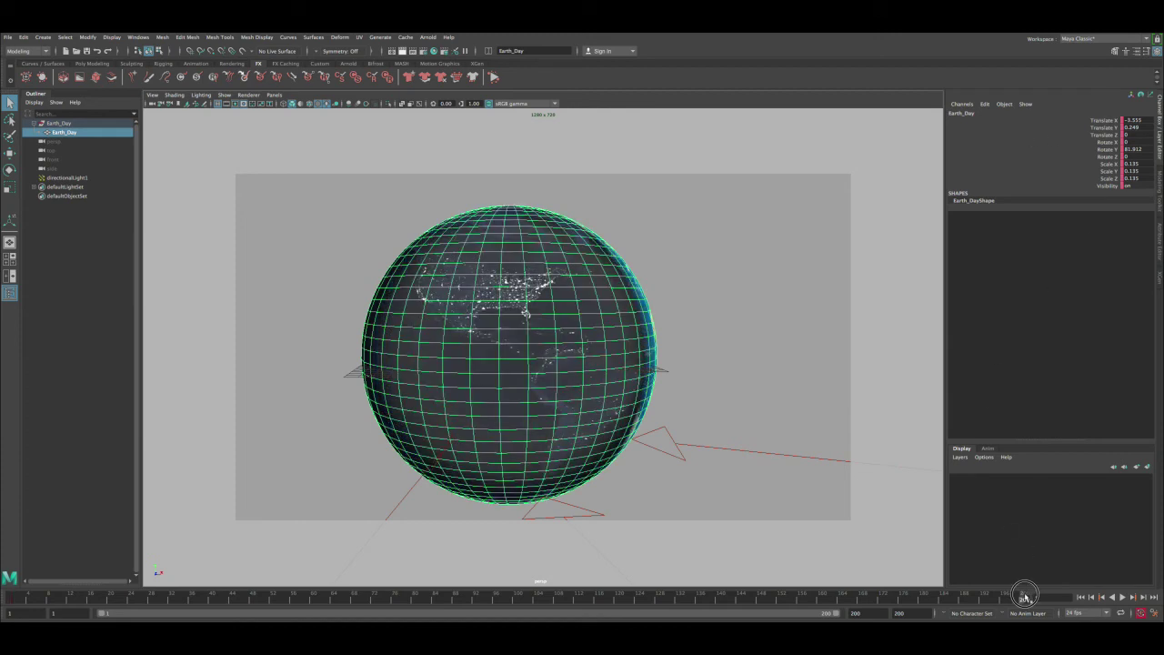
{"action": "key", "text": "e"}
{"action": "mouse_move", "coordinate": [536, 376]}
{"action": "left_mouse_down"}
{"action": "mouse_move", "coordinate": [566, 375]}
{"action": "mouse_move", "coordinate": [537, 375]}
{"action": "left_mouse_up"}
{"action": "key", "text": "q"}
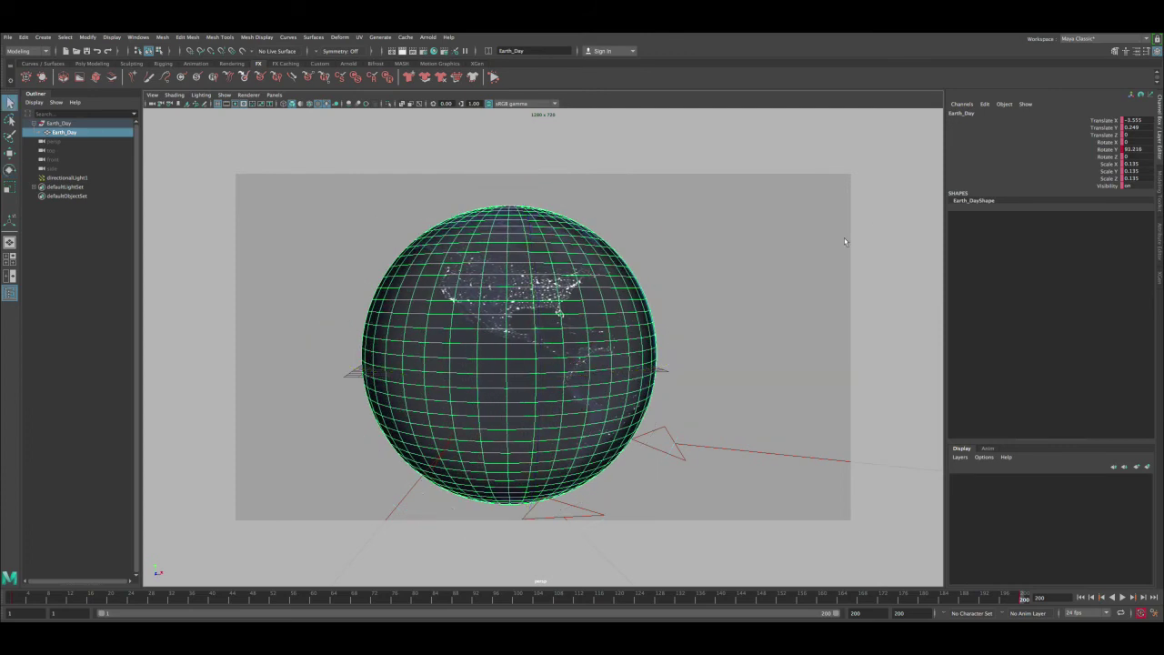
{"action": "key", "text": "s"}
- Play back the globe's rotation together with the day-night sweep from the first frame
{"action": "left_click", "coordinate": [1080, 597]}
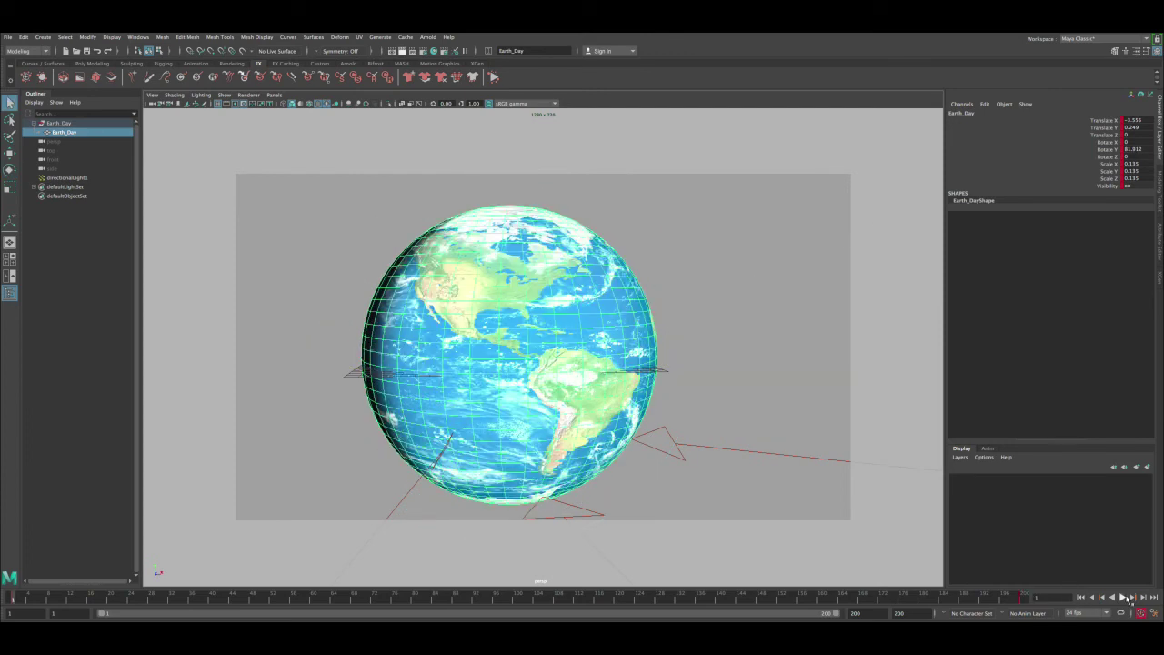
{"action": "left_click", "coordinate": [1127, 596]}
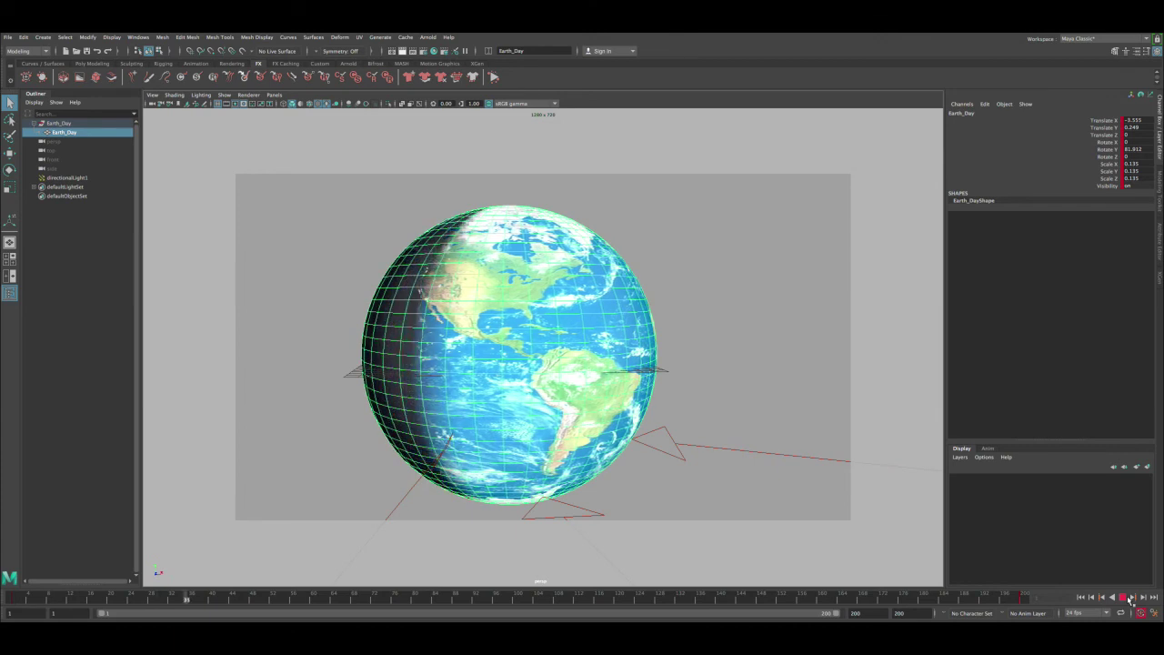
{"action": "key", "text": "Escape"}
{"action": "mouse_move", "coordinate": [9, 602]}
{"action": "left_mouse_down"}
{"action": "mouse_move", "coordinate": [1091, 602]}
{"action": "mouse_move", "coordinate": [1, 602]}
{"action": "left_mouse_up"}
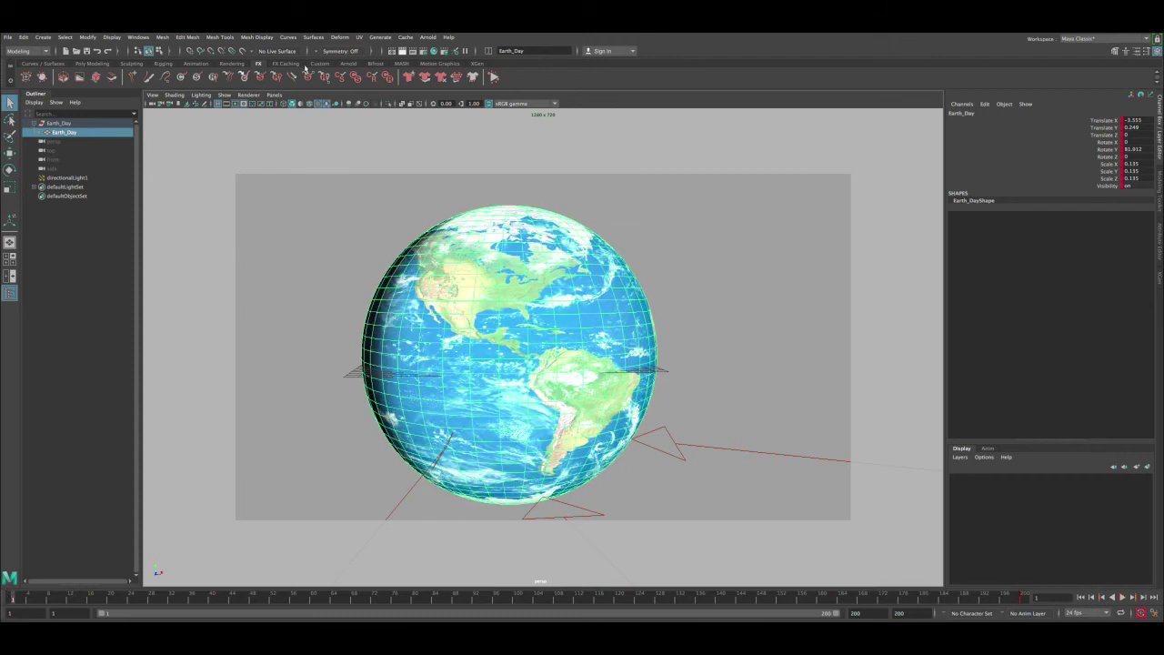
- In the Graph Editor, set Earth_Day's Rotate Y curve to linear tangents
{"action": "left_click", "coordinate": [138, 37]}
{"action": "mouse_move", "coordinate": [182, 87]}
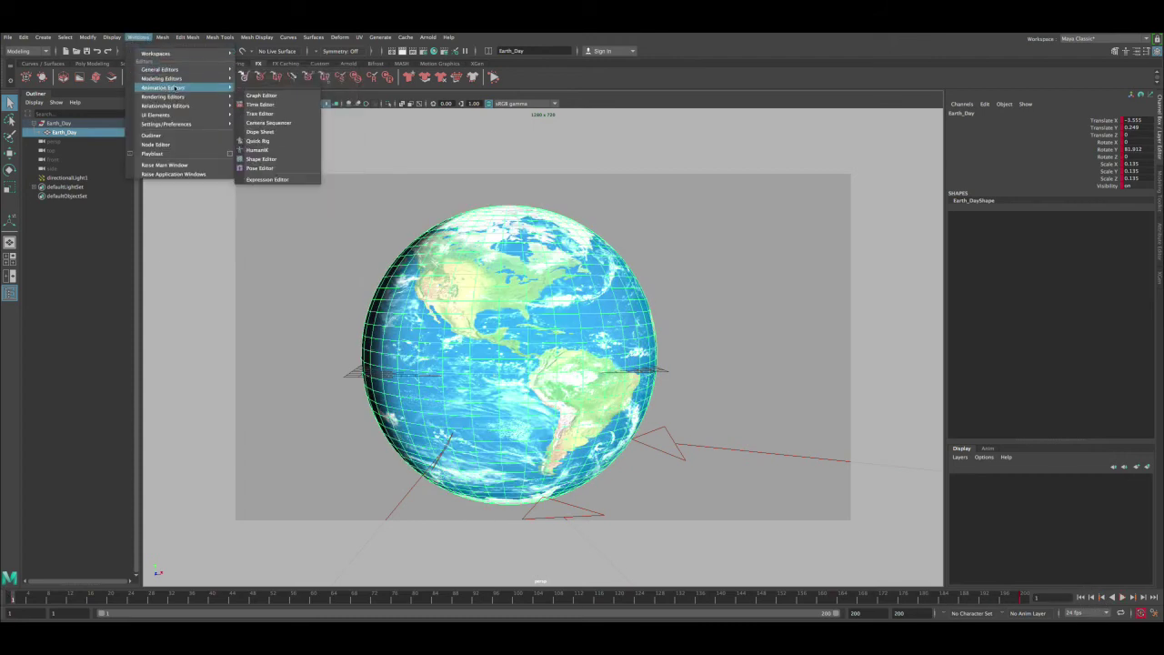
{"action": "left_click", "coordinate": [271, 96]}
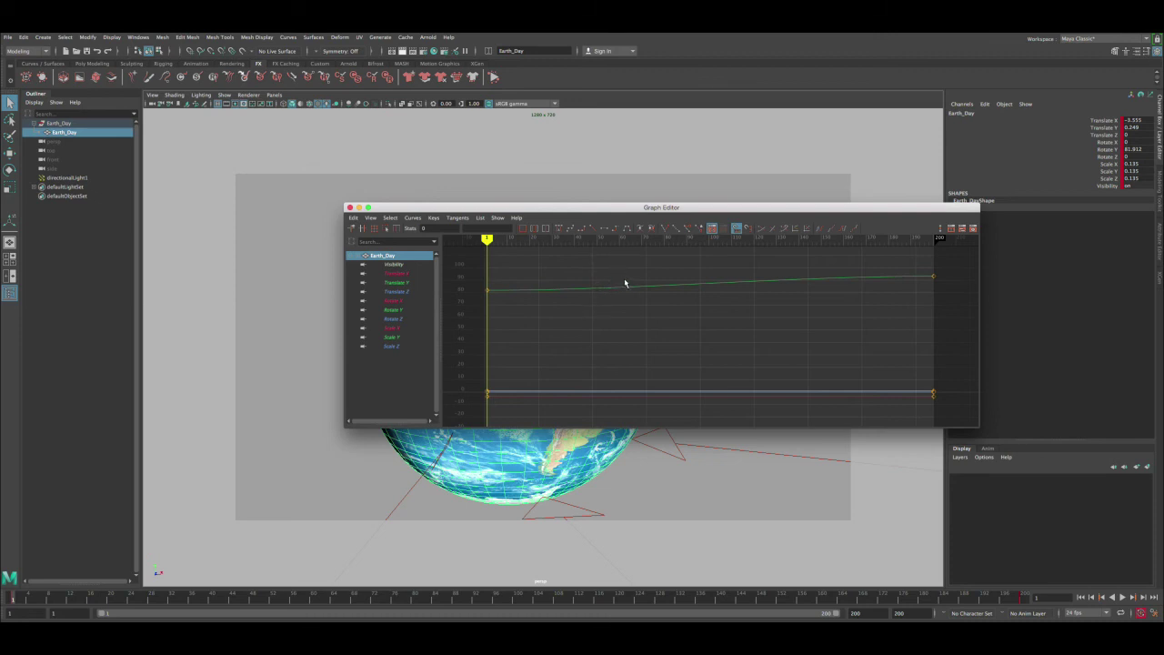
{"action": "left_click", "coordinate": [624, 283]}
{"action": "key", "text": "a"}
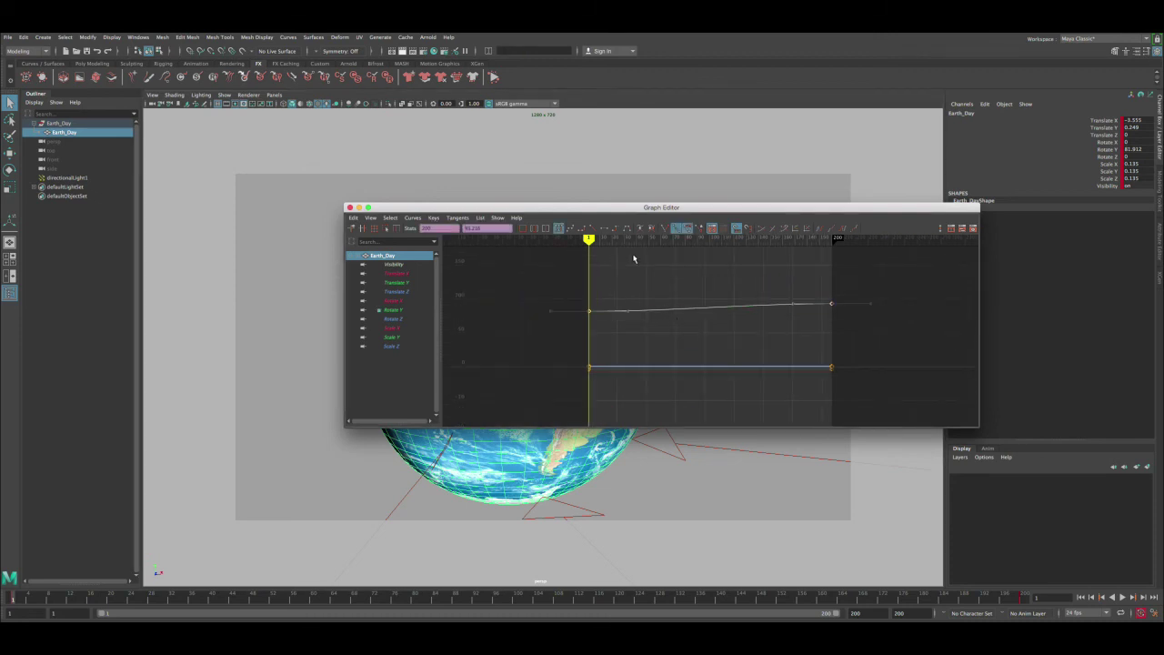
{"action": "left_click", "coordinate": [593, 228]}
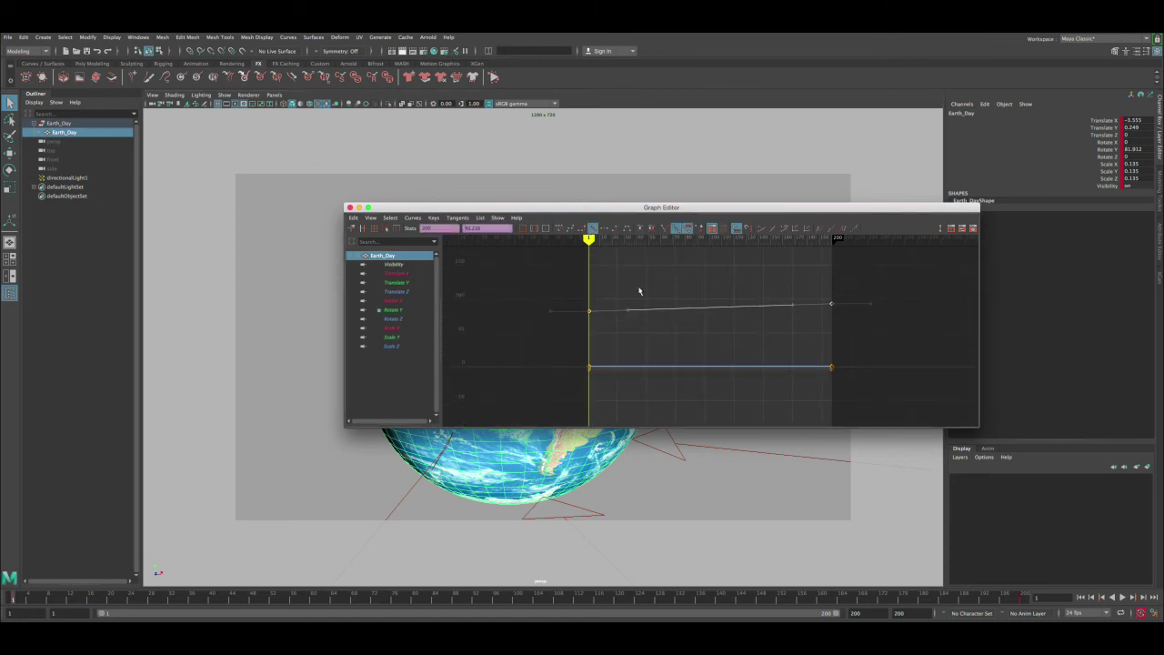
{"action": "left_click", "coordinate": [351, 208]}
{"action": "left_click", "coordinate": [424, 207]}
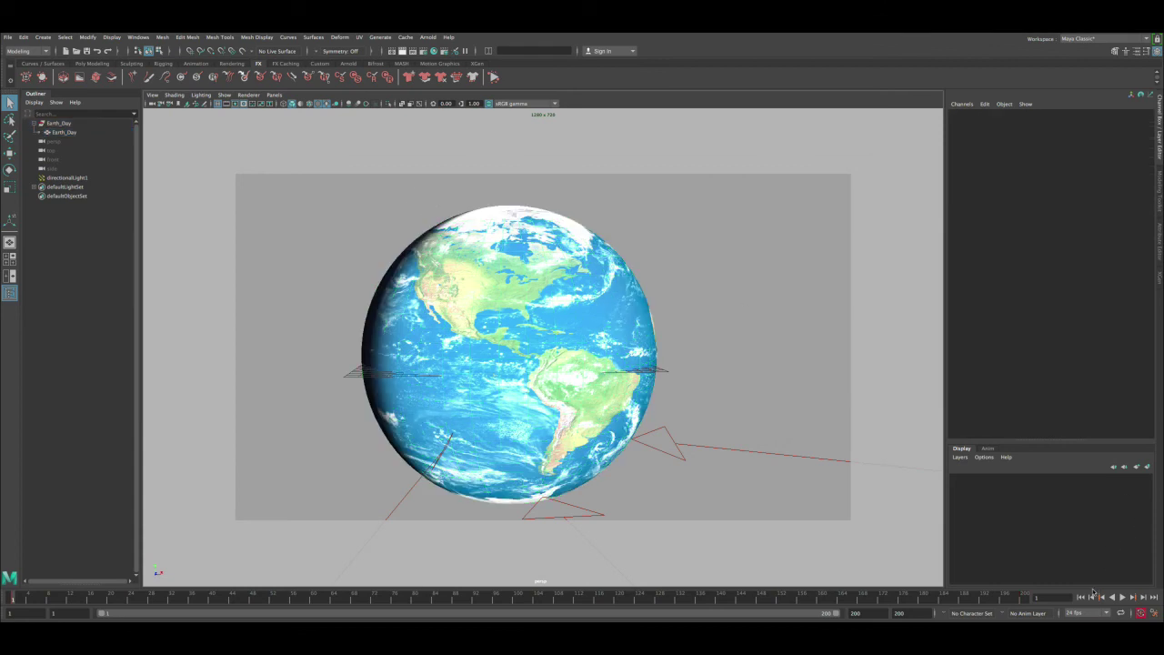
- Play back the rotating globe's animation and render frame 152 with Arnold to inspect it
{"action": "left_click", "coordinate": [1123, 596]}
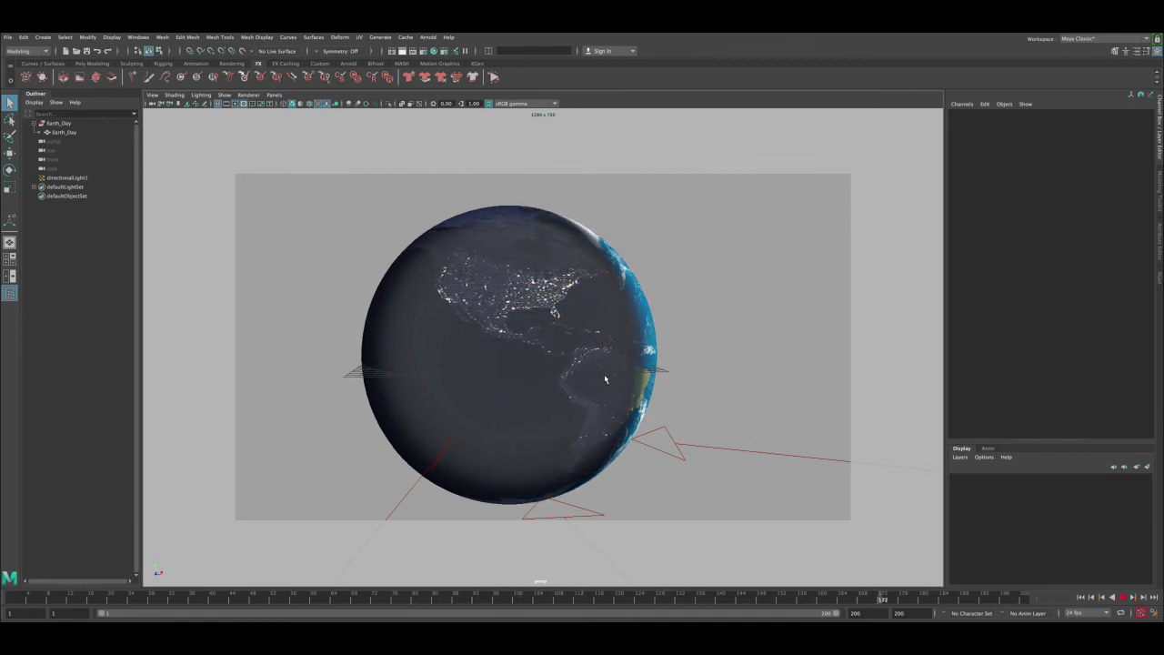
{"action": "key", "text": "Escape"}
{"action": "left_click_drag", "start_coordinate": [1003, 591], "coordinate": [780, 608]}
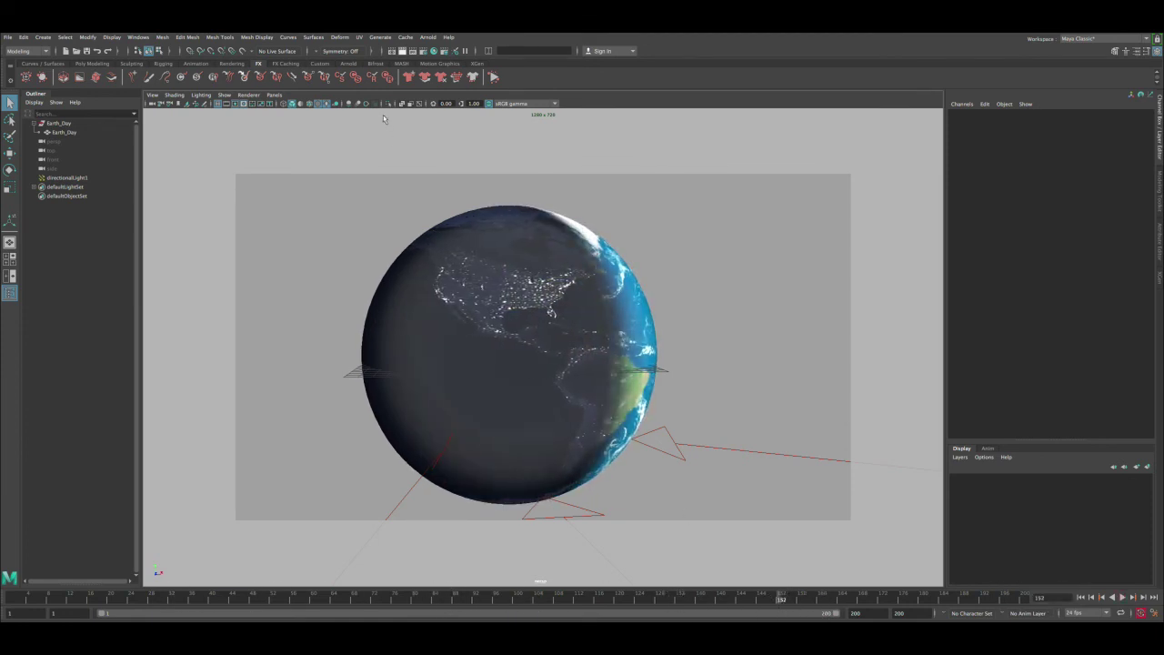
{"action": "left_click", "coordinate": [403, 52]}
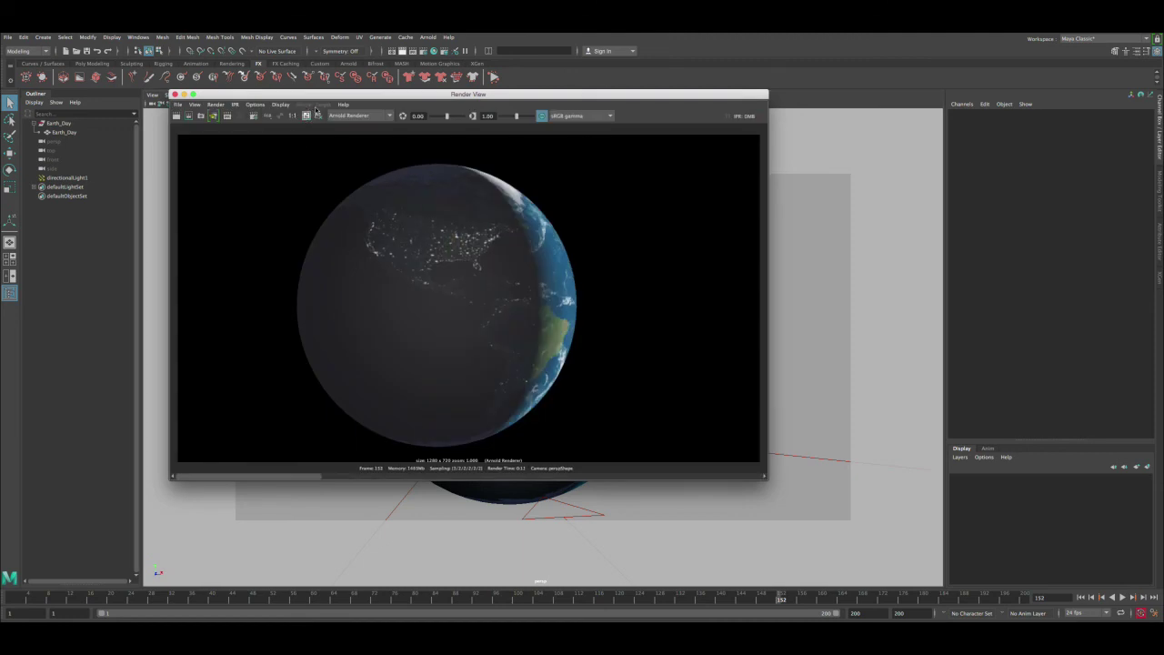
{"action": "left_click_drag", "start_coordinate": [323, 94], "coordinate": [155, 90]}
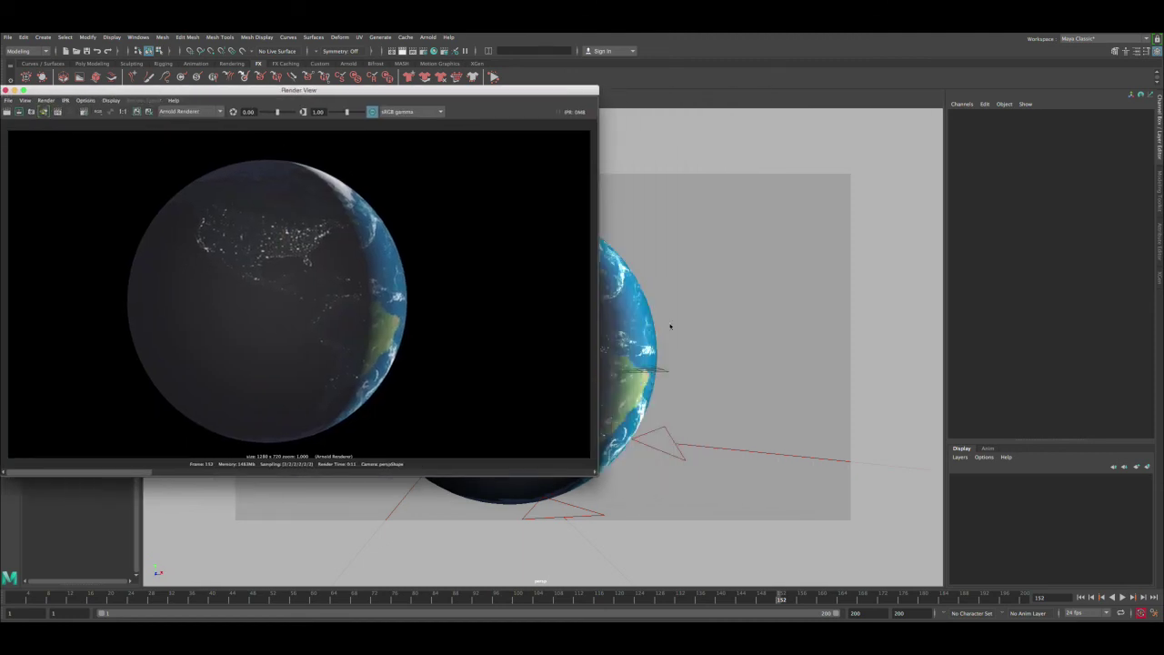
- Select the Earth_Day globe and bring up the attributes of its aiStandardSurface1 material
{"action": "left_click", "coordinate": [602, 327]}
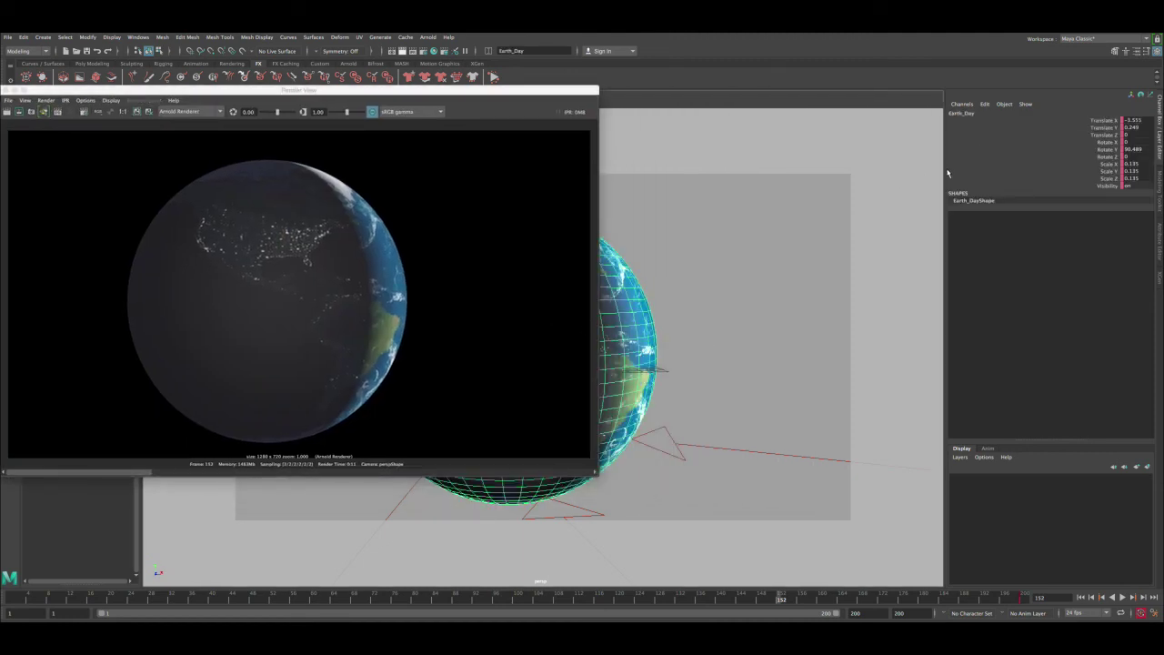
{"action": "key", "text": "ctrl+a"}
{"action": "left_click", "coordinate": [1059, 110]}
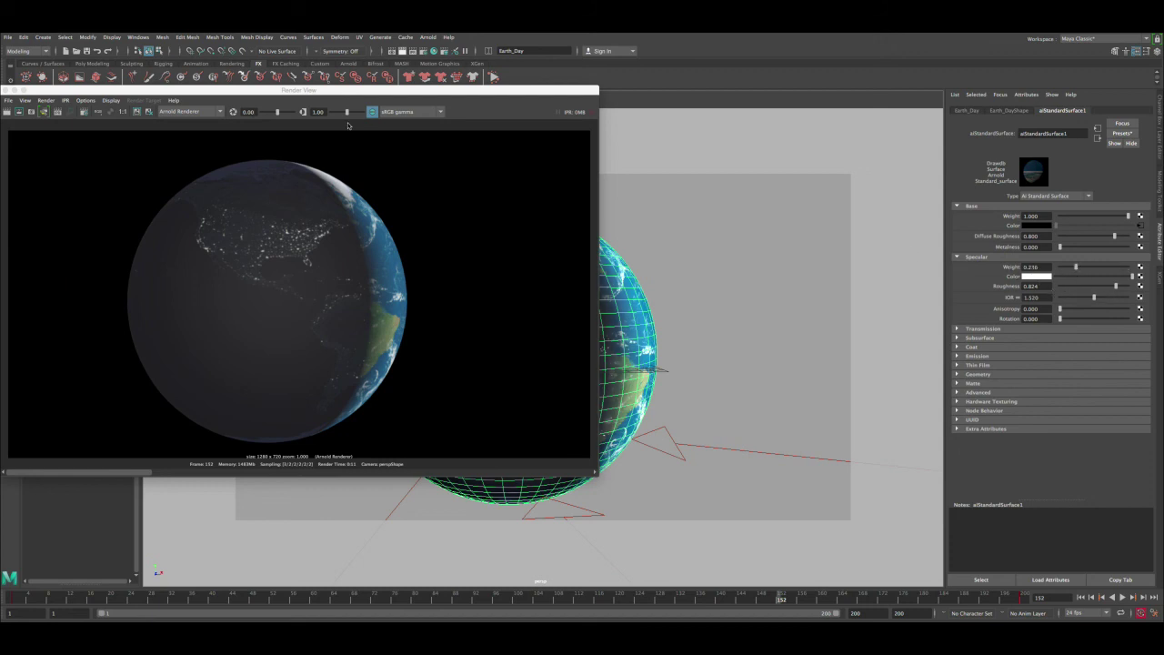
- Review the kept renders in the Render View and clear out older ones, returning to the frame 152 image
{"action": "left_click_drag", "start_coordinate": [310, 94], "coordinate": [442, 92]}
{"action": "left_click_drag", "start_coordinate": [271, 469], "coordinate": [709, 473]}
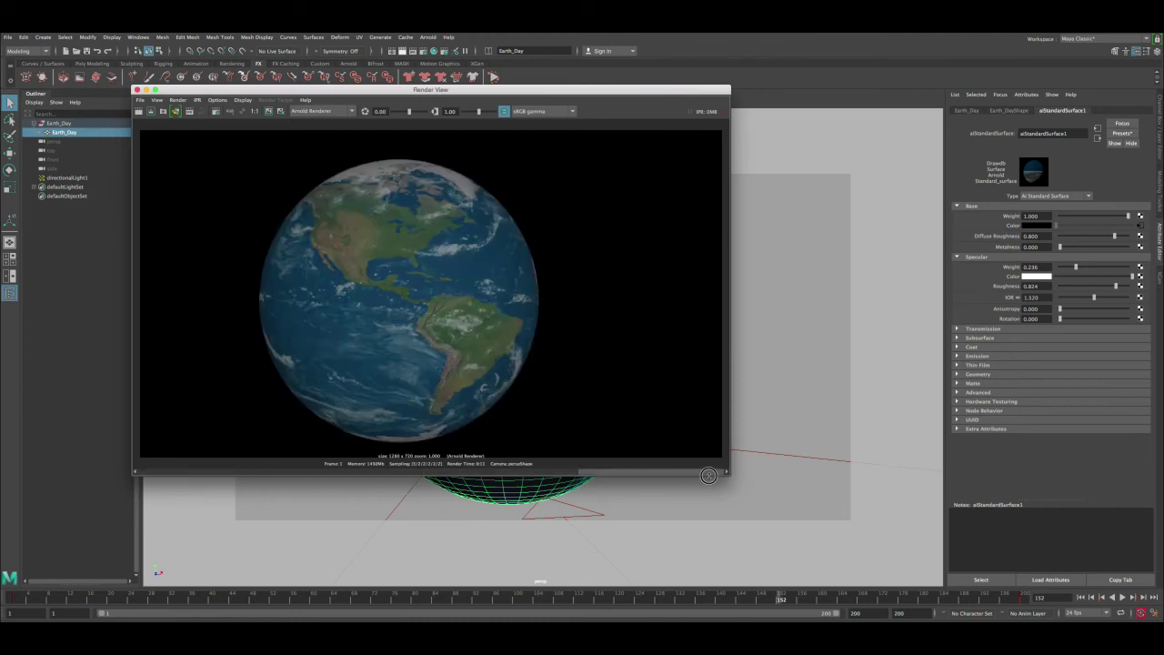
{"action": "left_click", "coordinate": [270, 111]}
{"action": "left_click", "coordinate": [268, 111]}
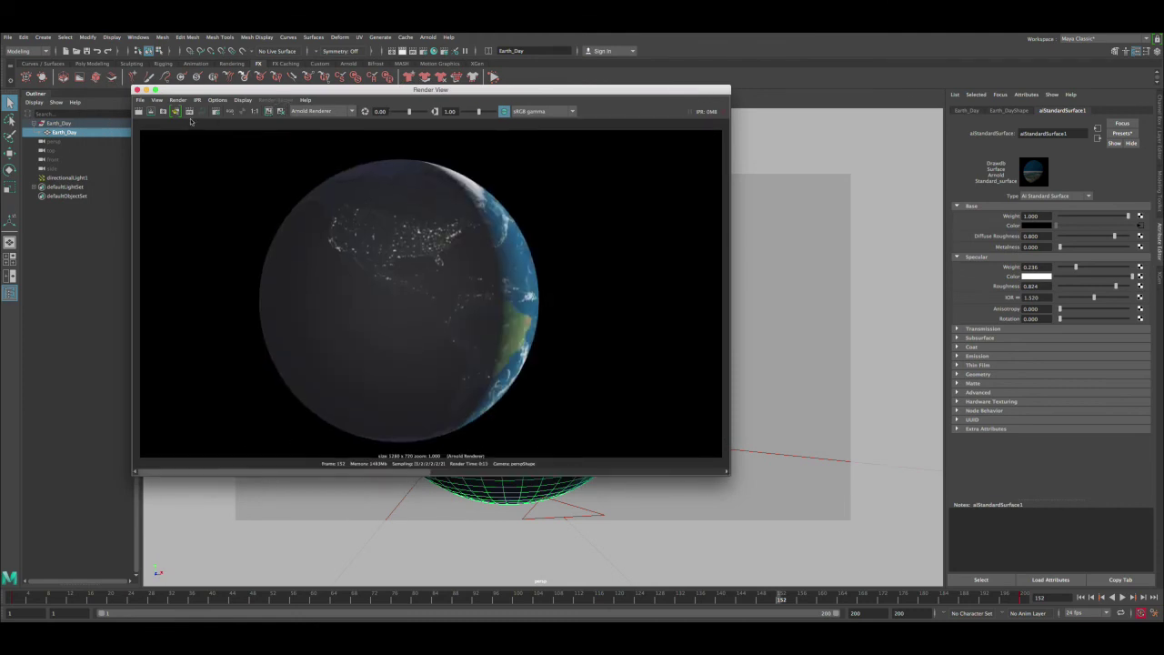
- Render frame 152 again with Arnold and compare it with the kept render
{"action": "left_click", "coordinate": [139, 111]}
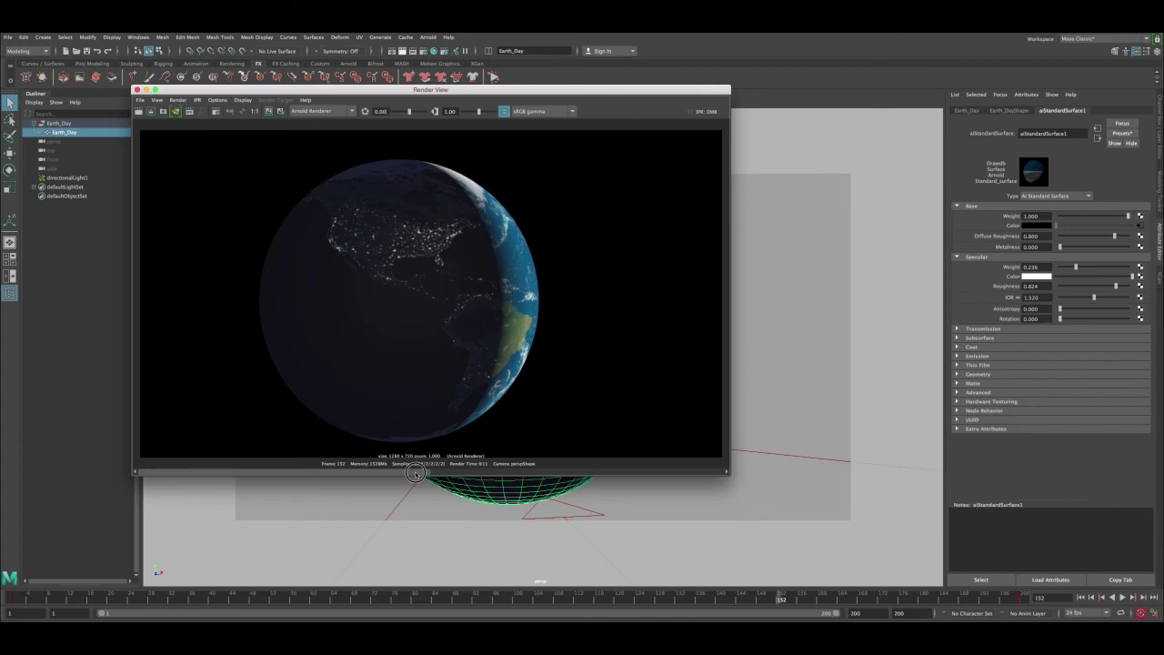
{"action": "left_click_drag", "start_coordinate": [415, 471], "coordinate": [336, 473]}
{"action": "left_click", "coordinate": [137, 89]}
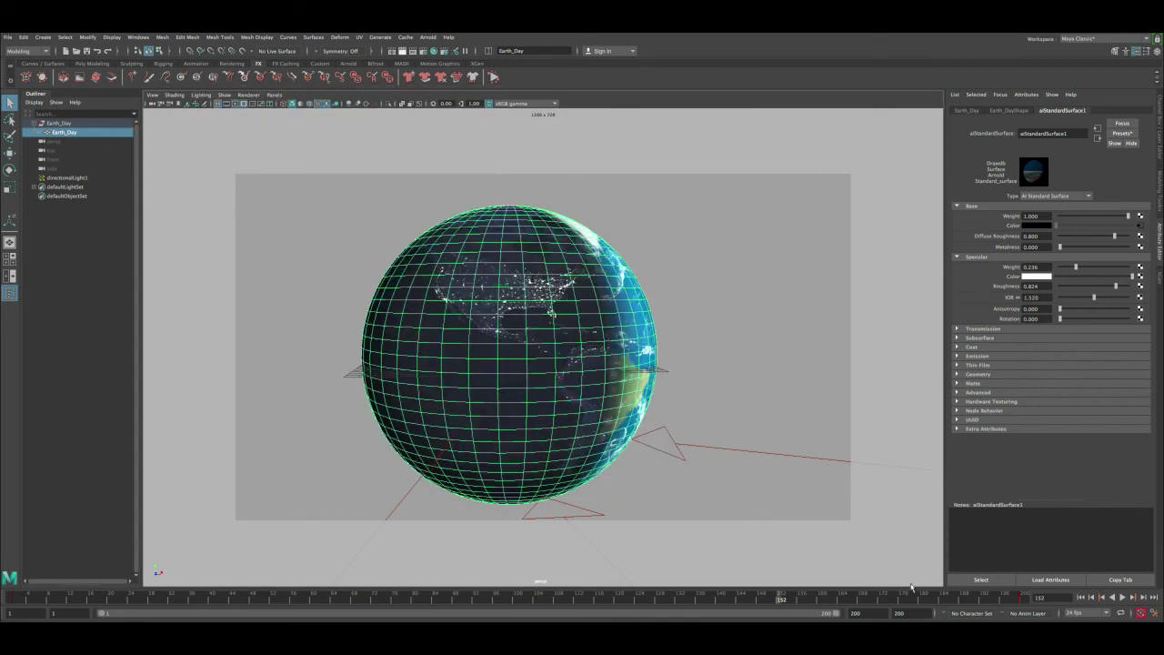
- Return the timeline to frame 1 and render the deselected globe with Arnold
{"action": "left_click_drag", "start_coordinate": [996, 598], "coordinate": [12, 597]}
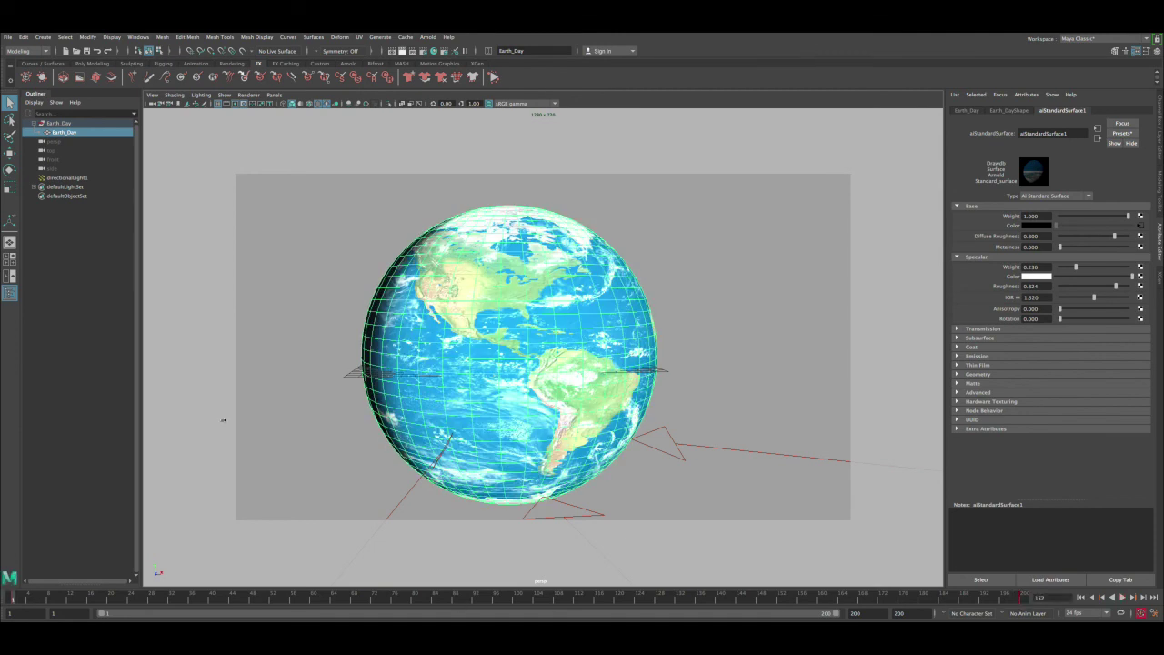
{"action": "left_click", "coordinate": [314, 246]}
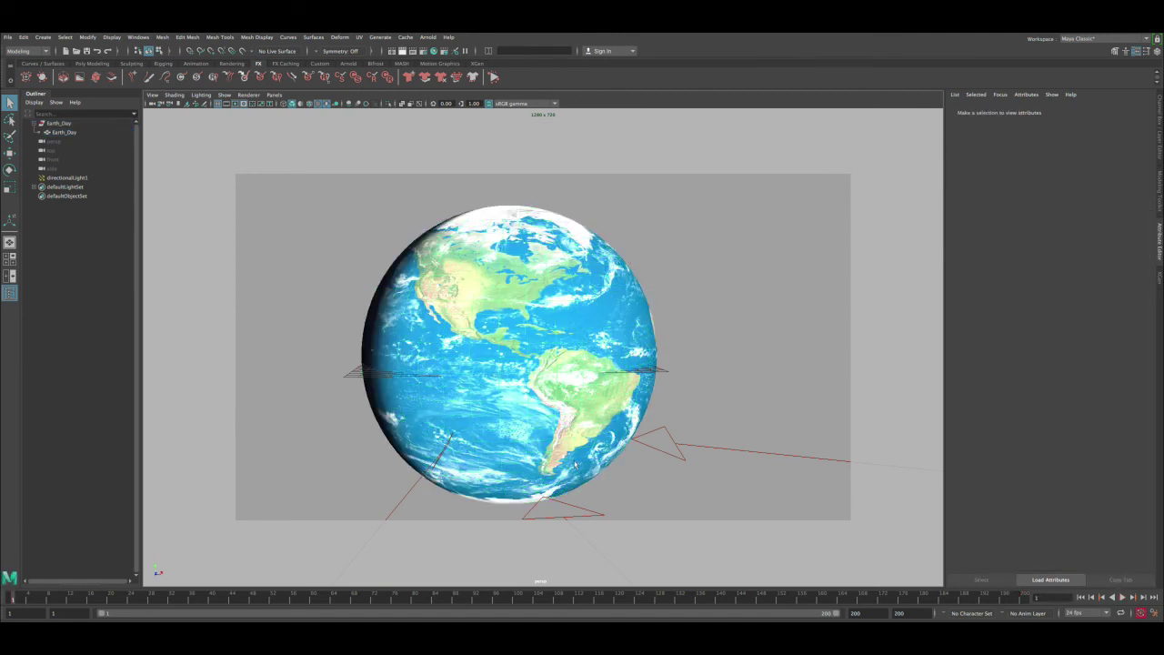
{"action": "left_click", "coordinate": [402, 50]}
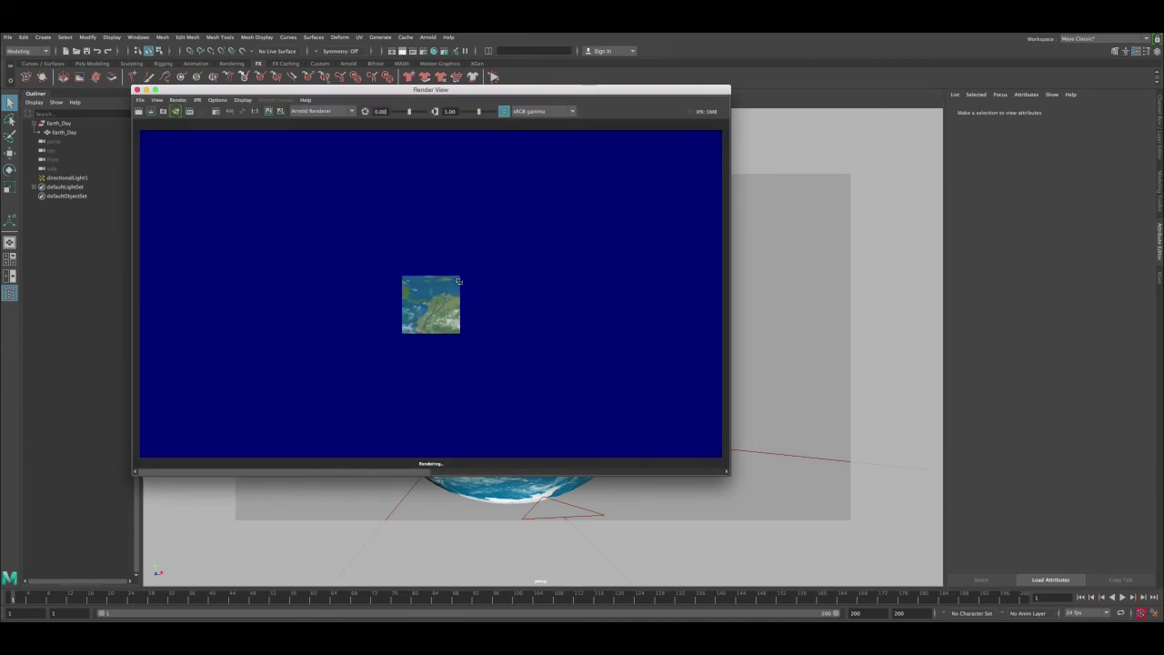